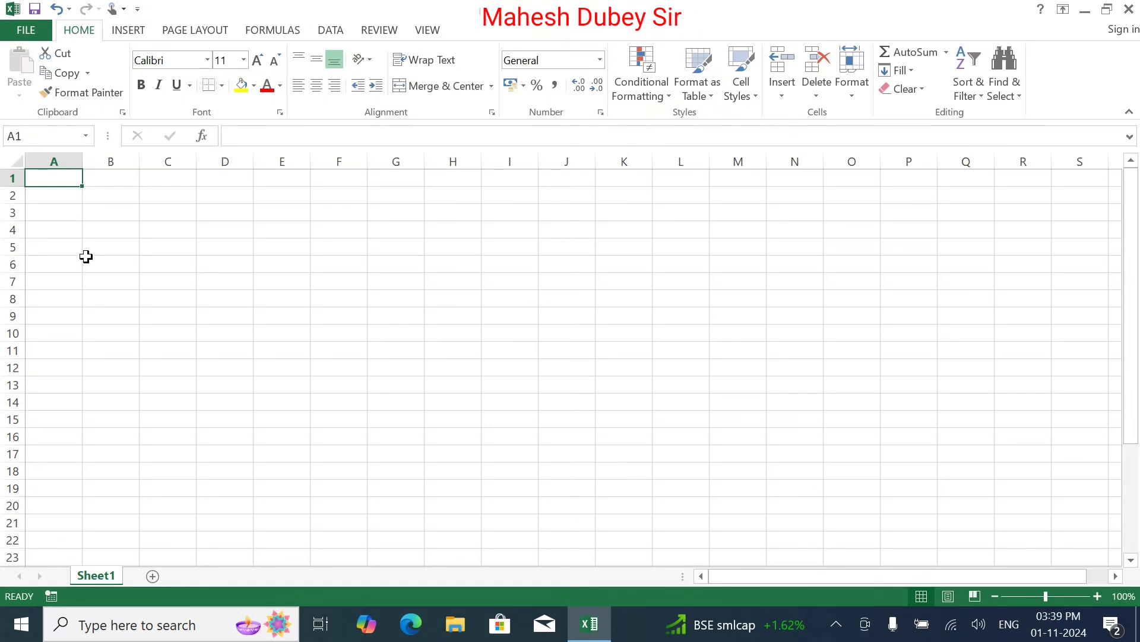
Browse the Math & Trig functions for A1, then close the picker without inserting one.
left_click(279, 31)
left_click(22, 75)
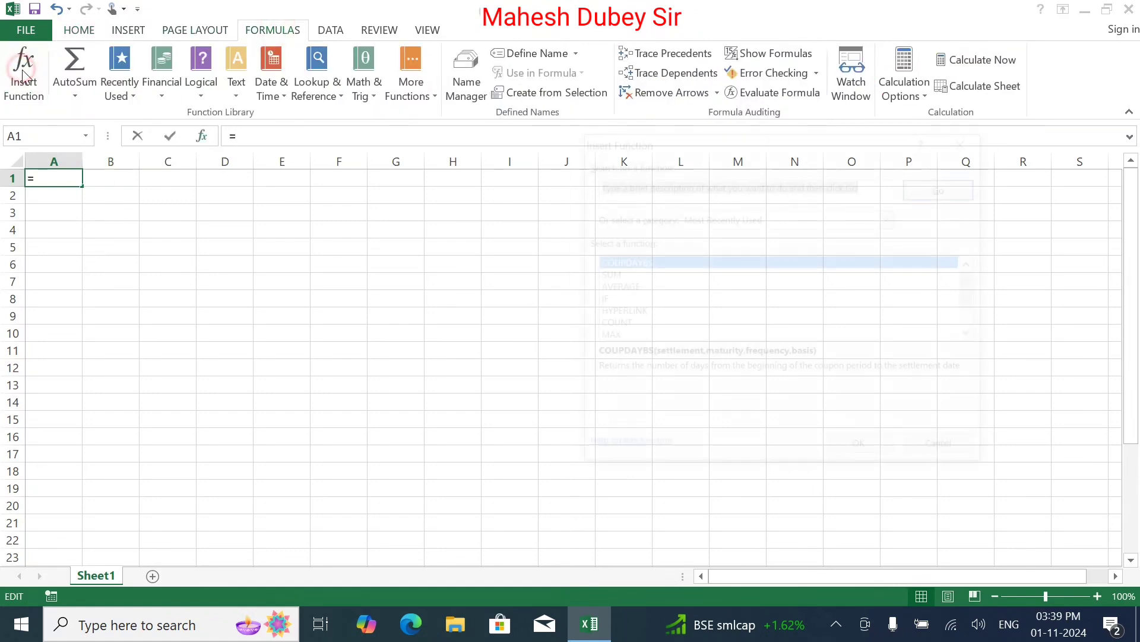
left_click(725, 219)
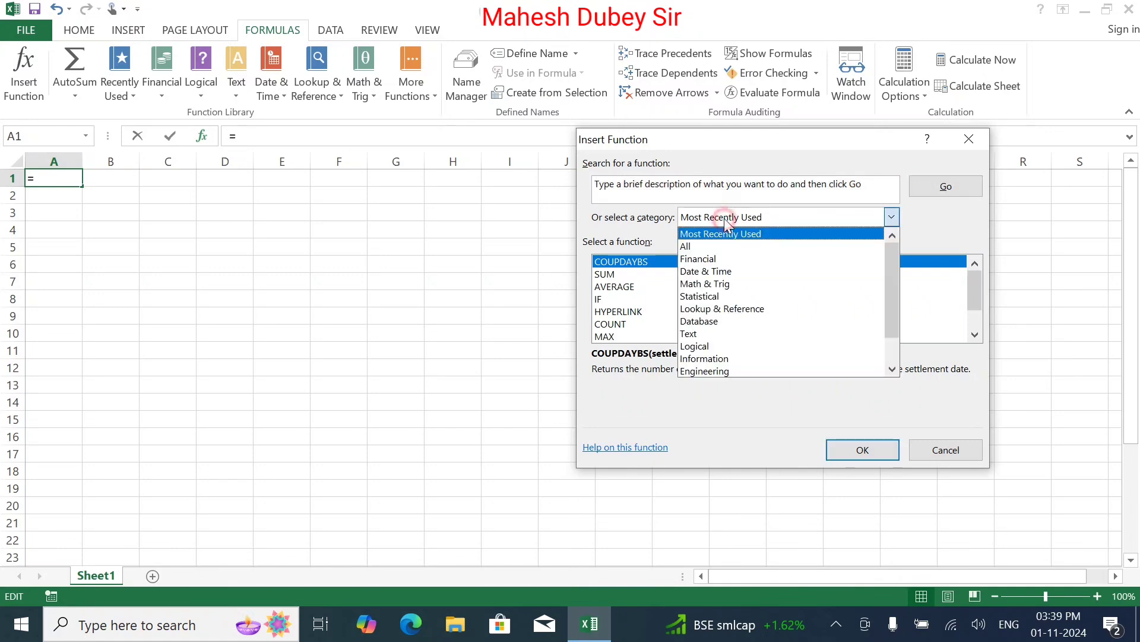
left_click(719, 284)
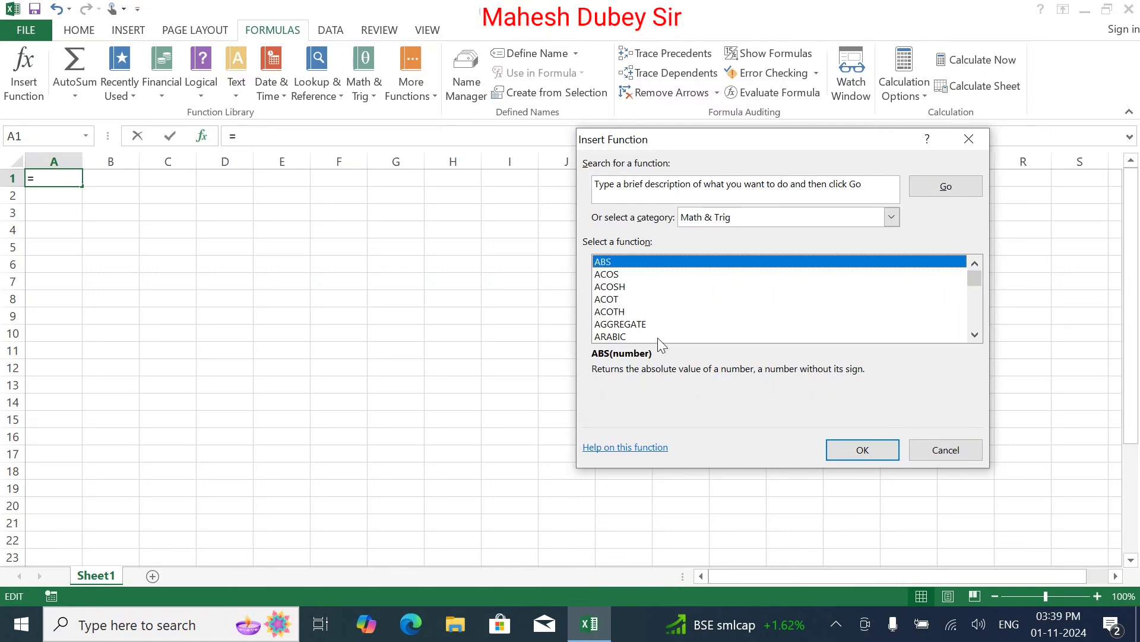
left_click(946, 450)
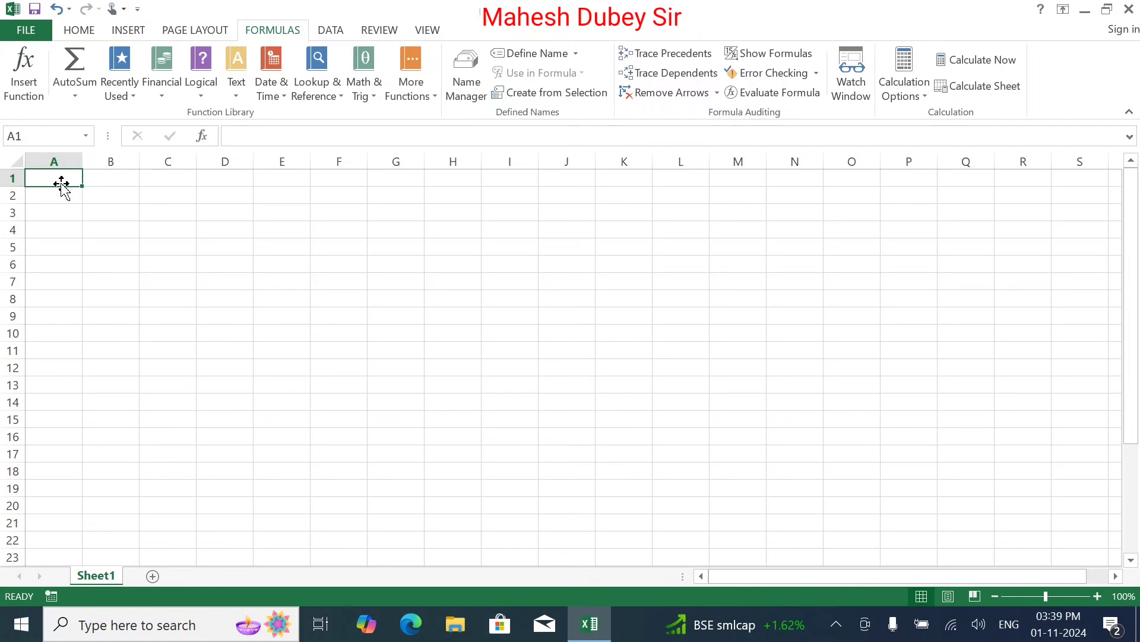
Type the title Monthly Budget in A1 and the header Month in A2.
type("Monthly Budget")
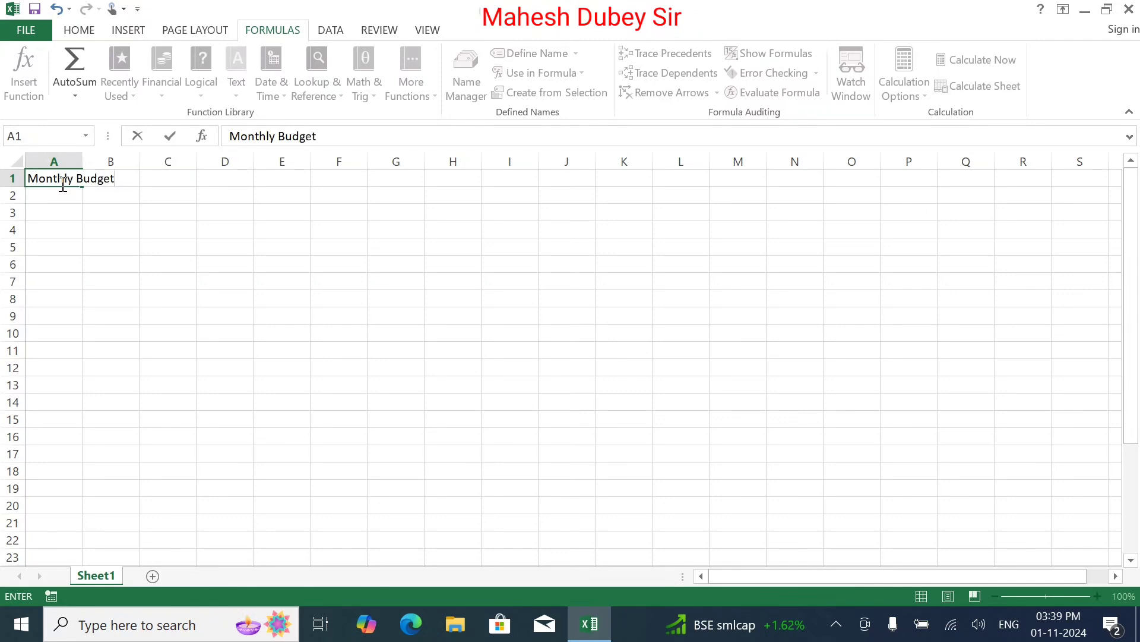
key("Return")
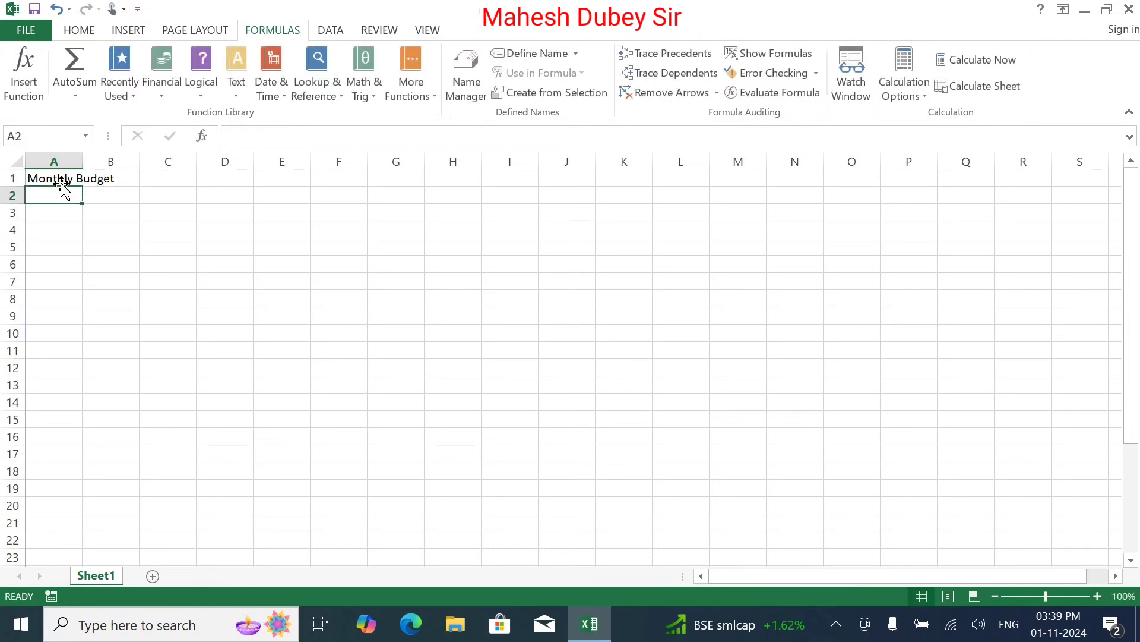
type("Month")
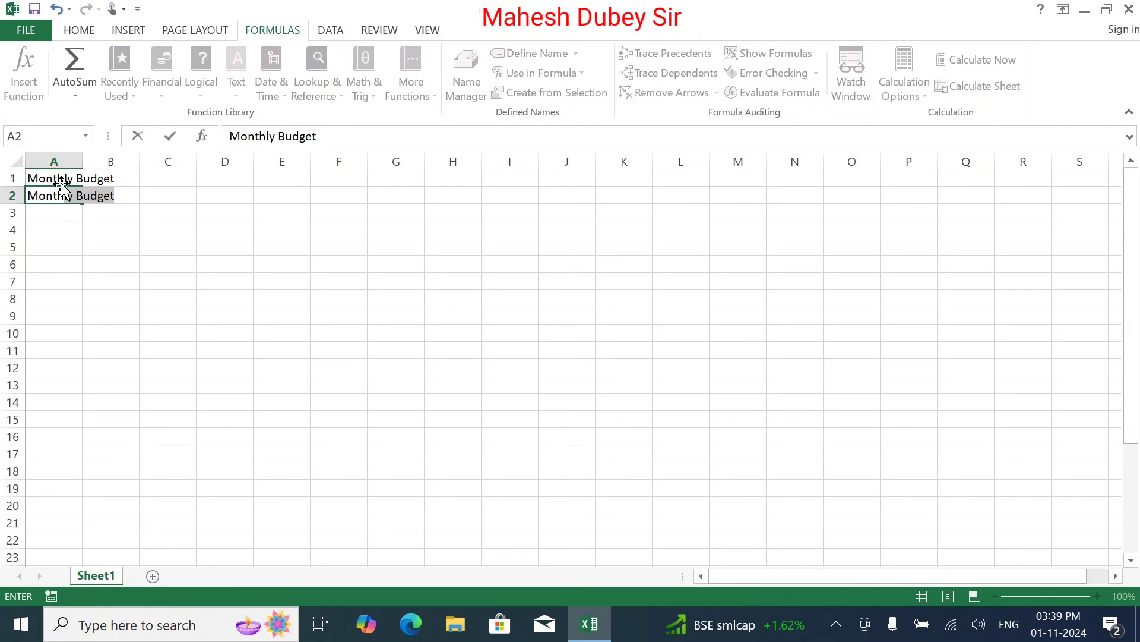
key("Delete")
key("Tab")
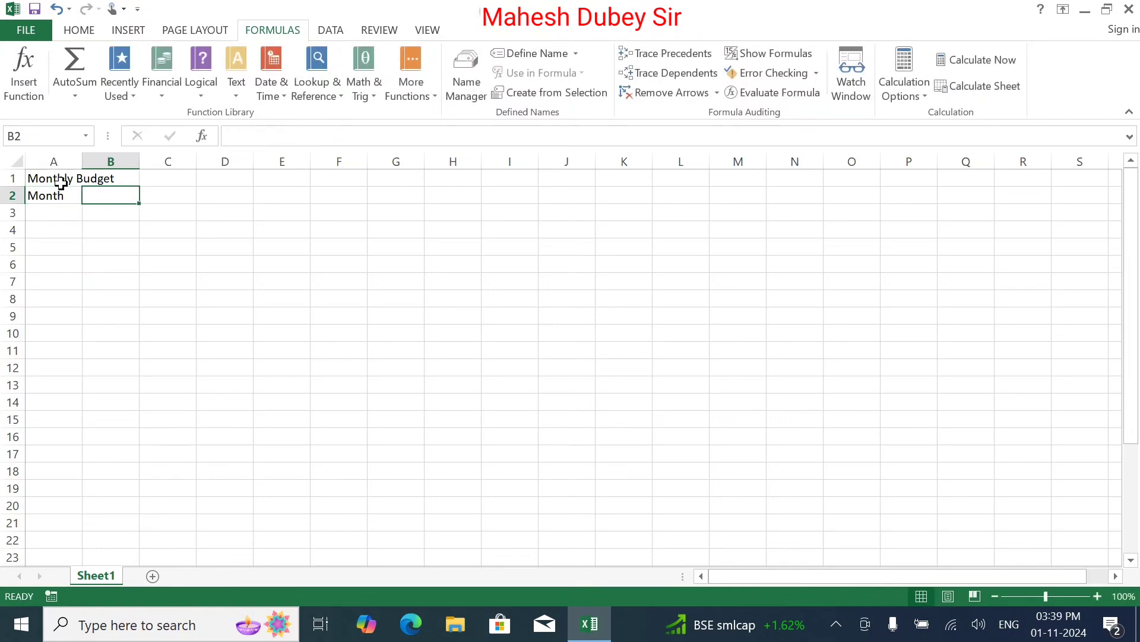
Add the headers Expence Type, Income, Expence and Balance across B2:E2.
type("Expence Type")
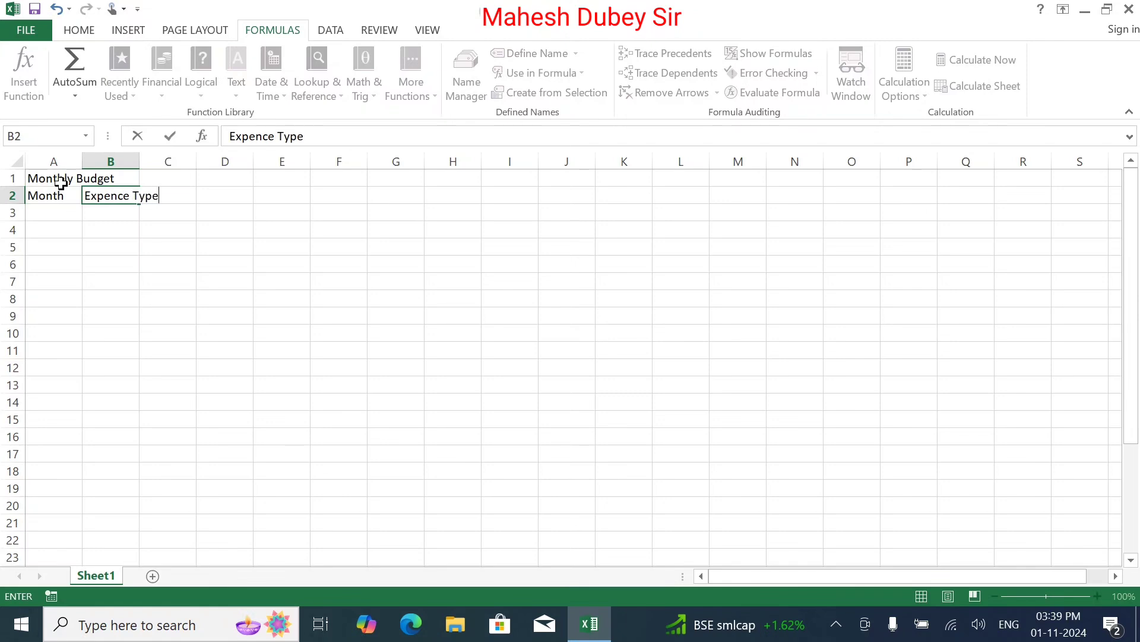
key("Tab")
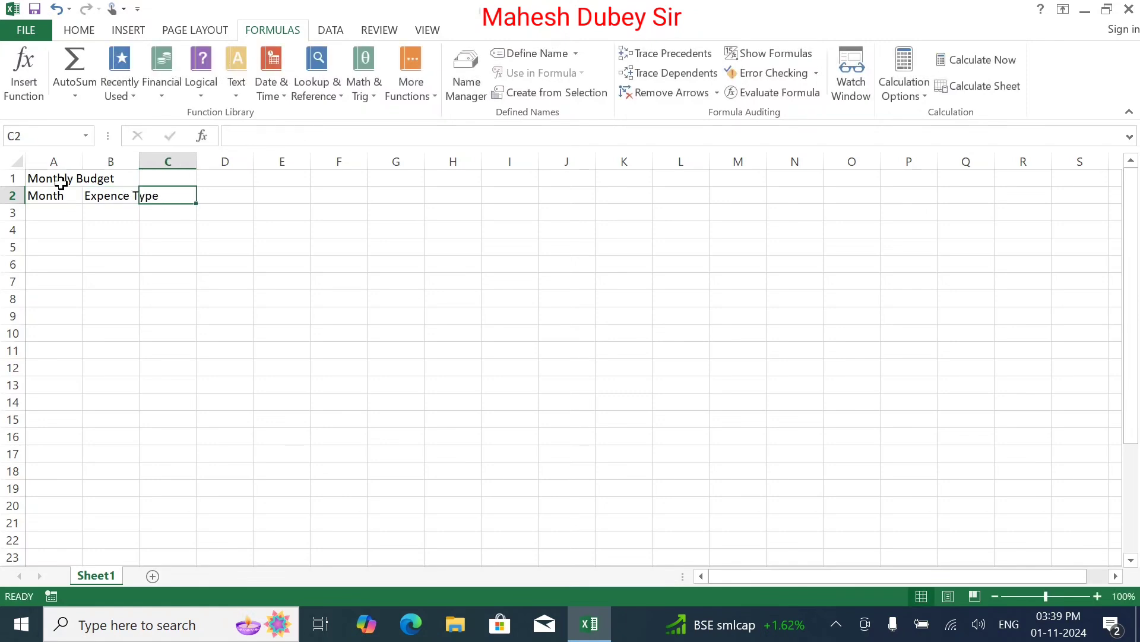
type("Income")
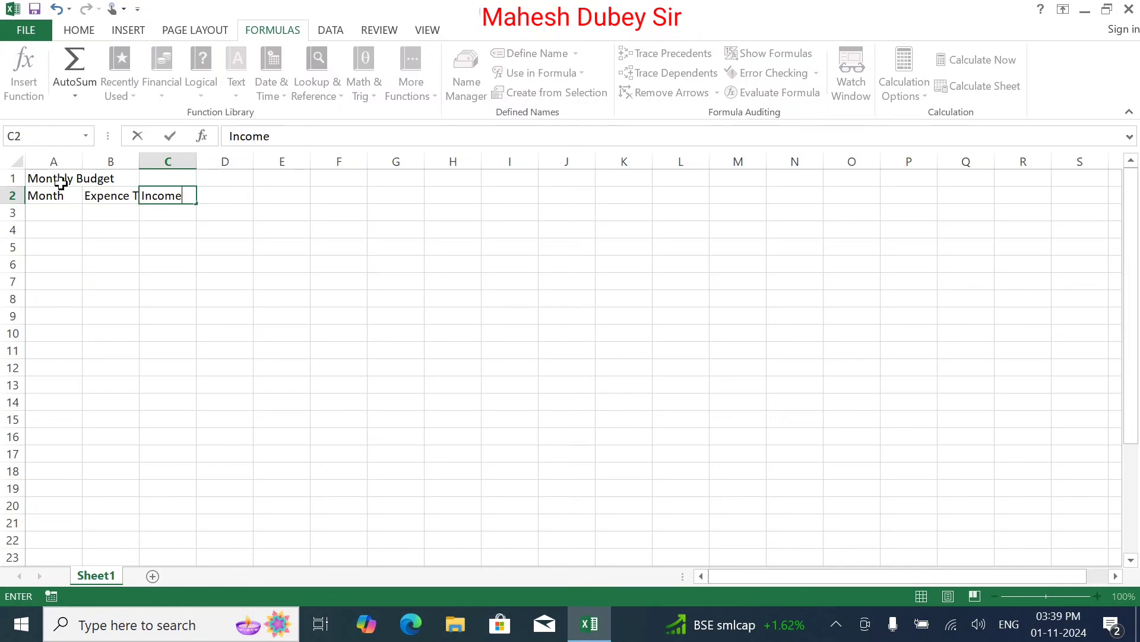
key("Tab")
type("Ex")
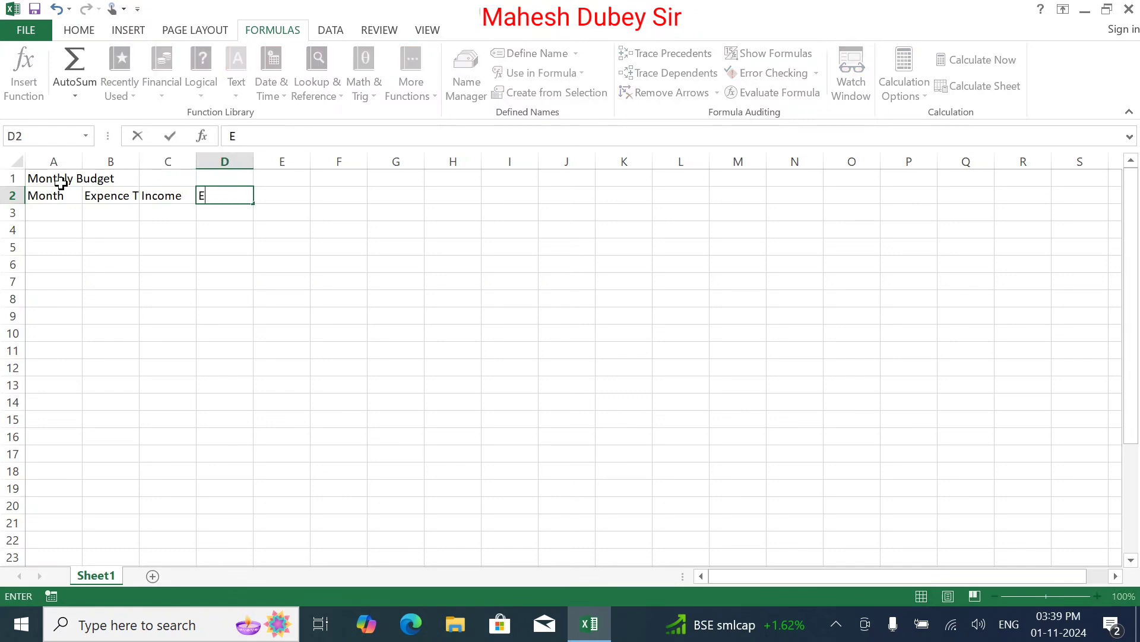
type("pence")
key("Tab")
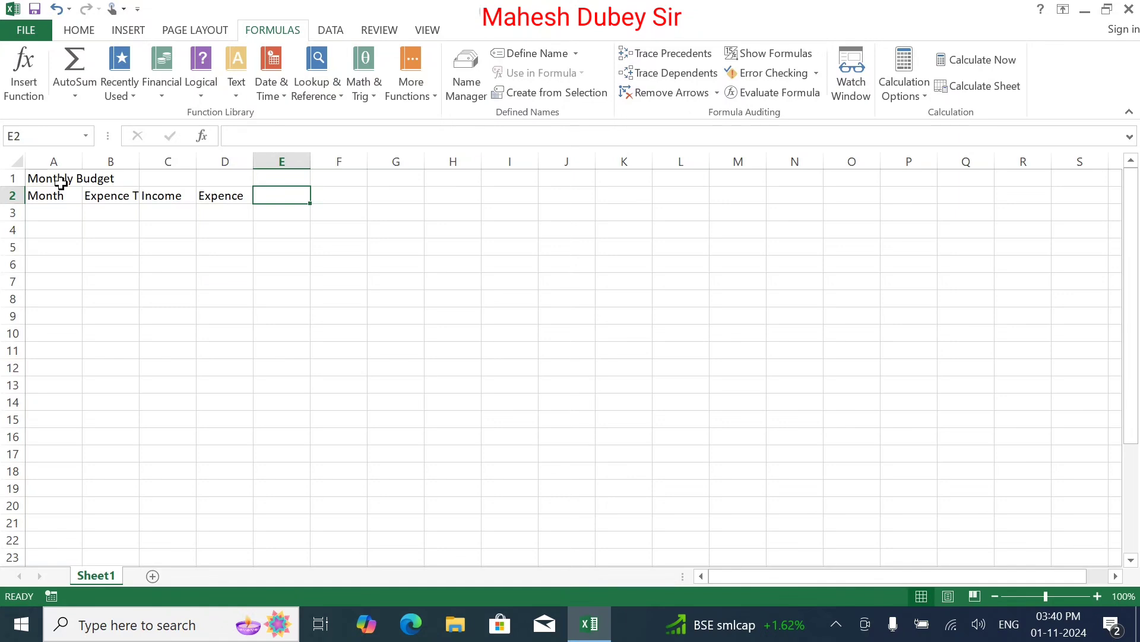
type("Balance")
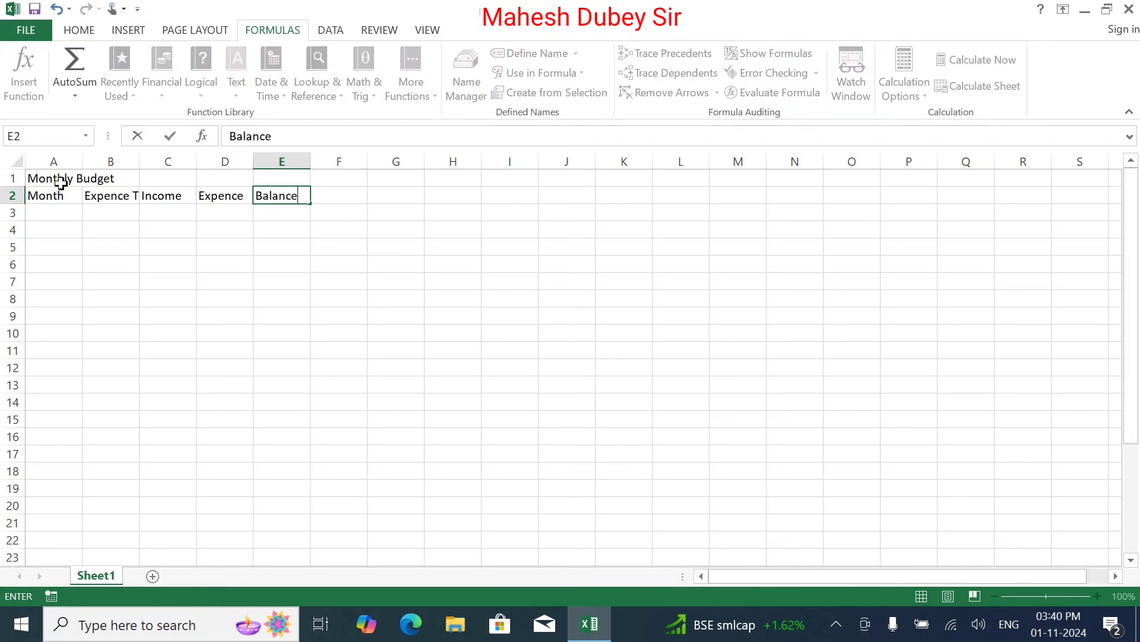
key("Return")
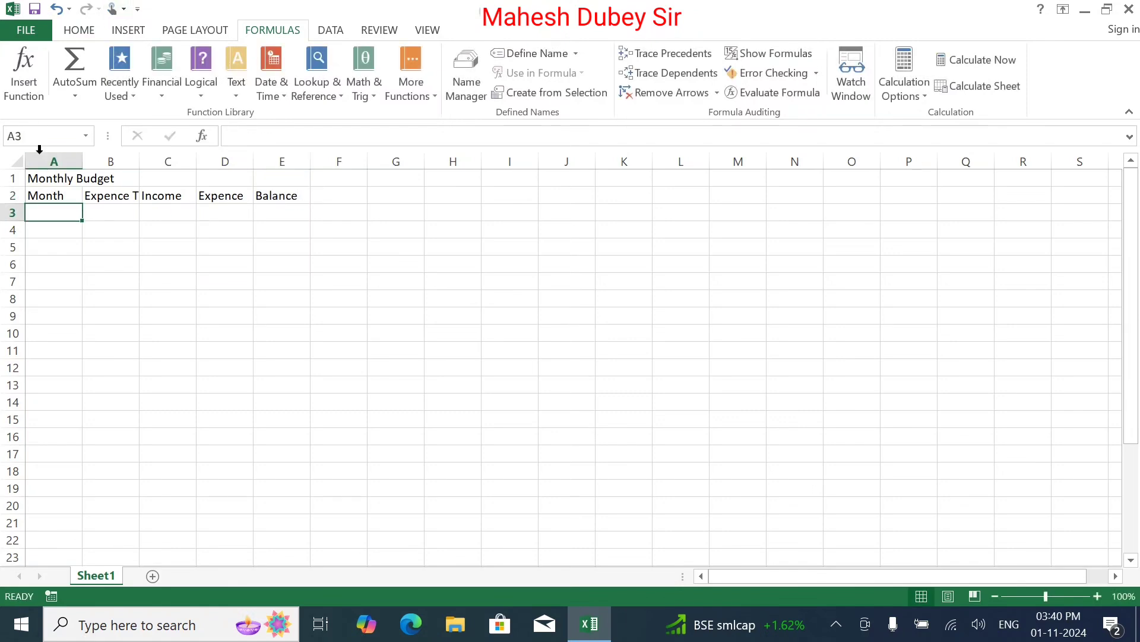
left_click(117, 295)
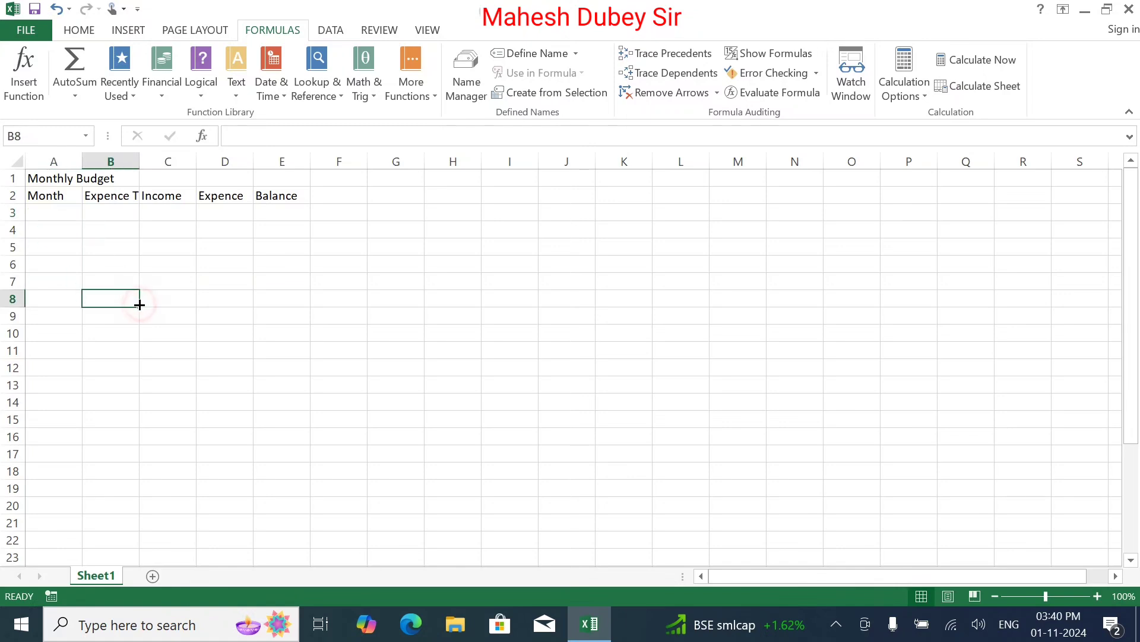
left_click(34, 182)
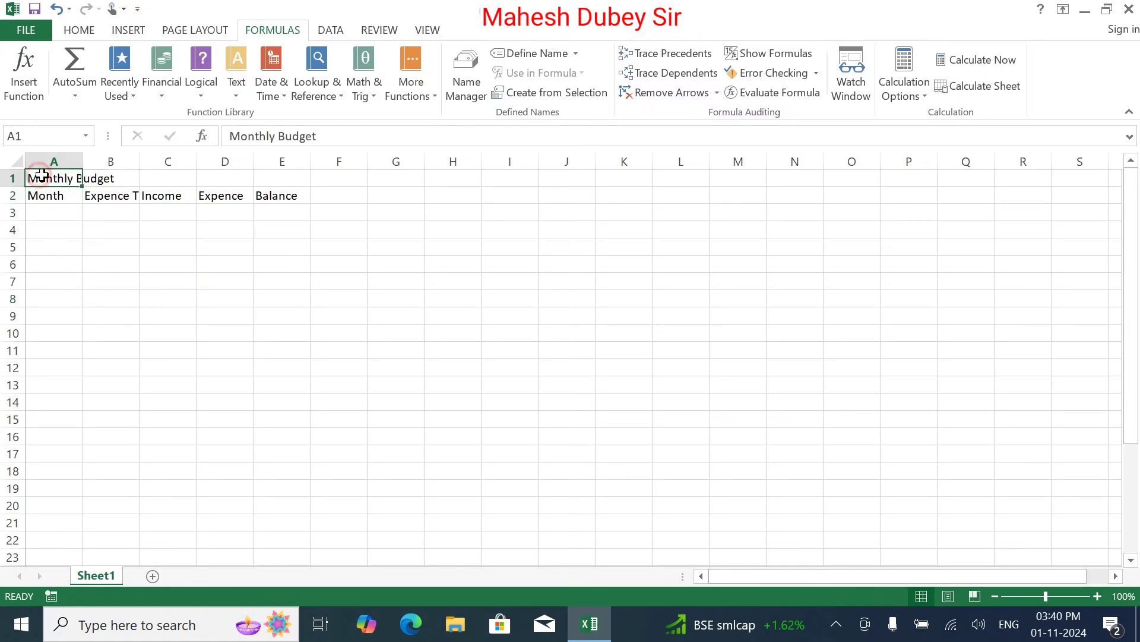
Merge and centre the title across A1:E1 and make it bold 18 pt.
left_click_drag(29, 177, 272, 173)
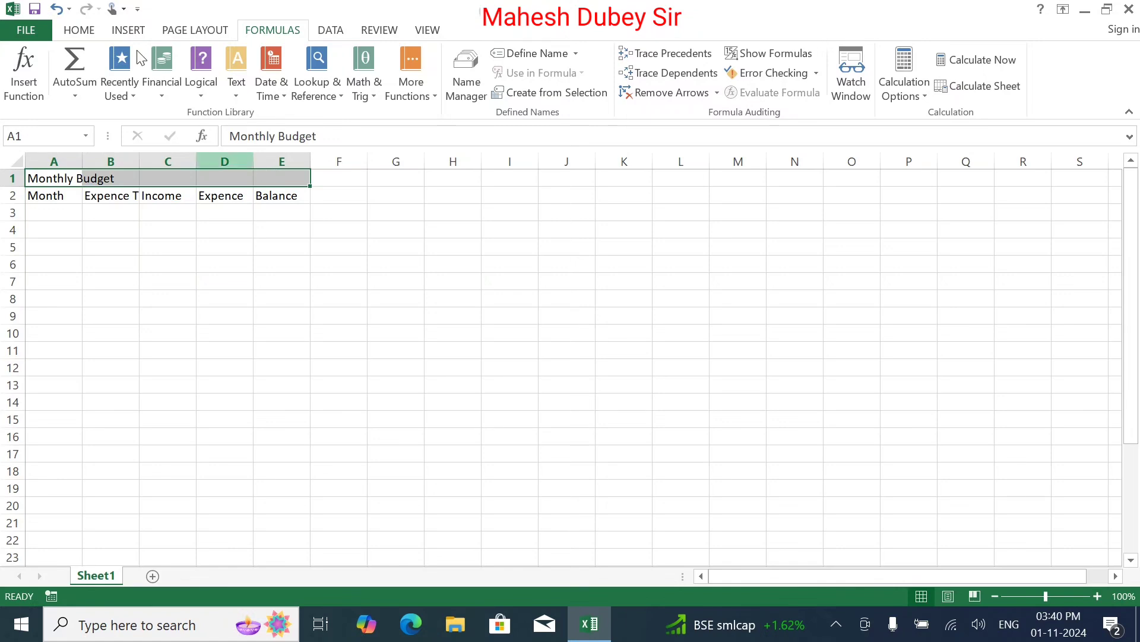
left_click(90, 35)
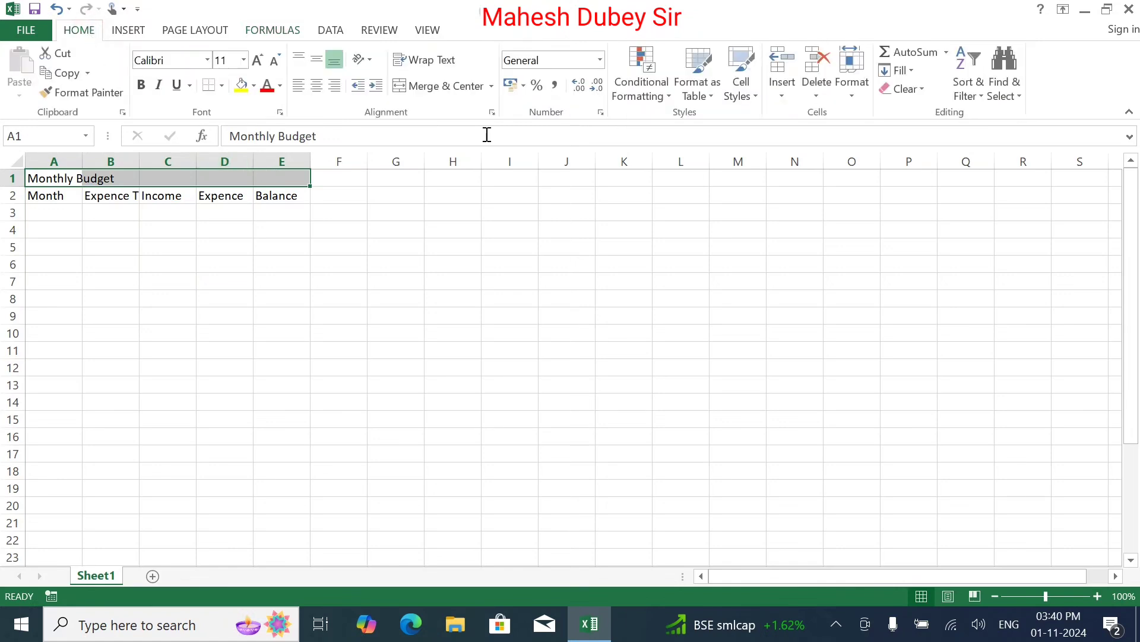
left_click(443, 85)
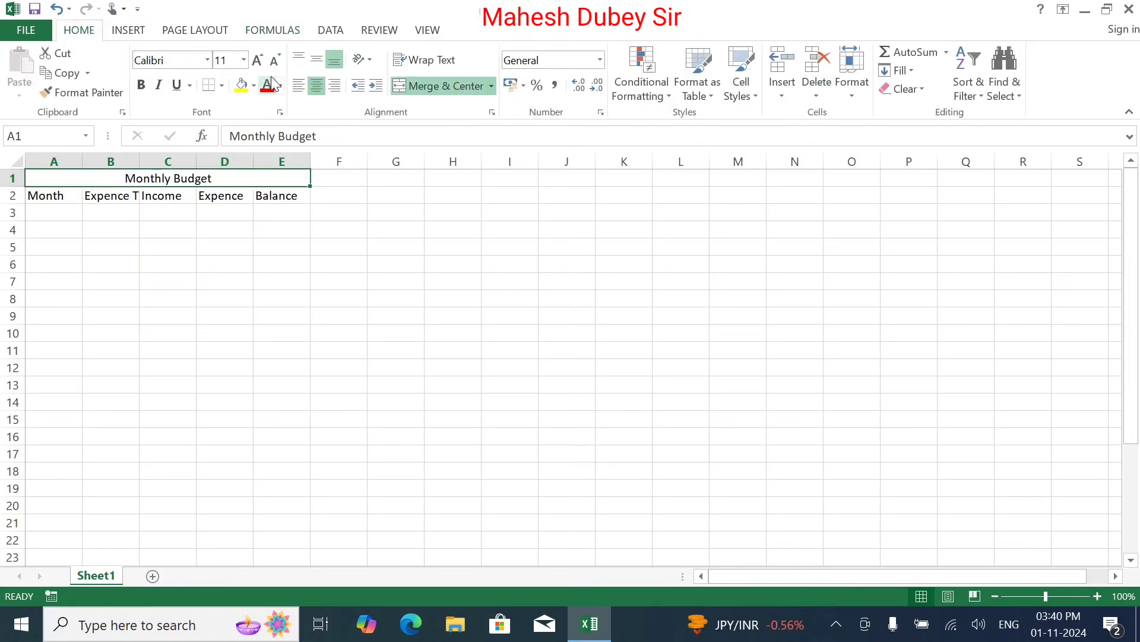
left_click(258, 60)
left_click(258, 60)
left_click(258, 60)
left_click(258, 60)
left_click(140, 85)
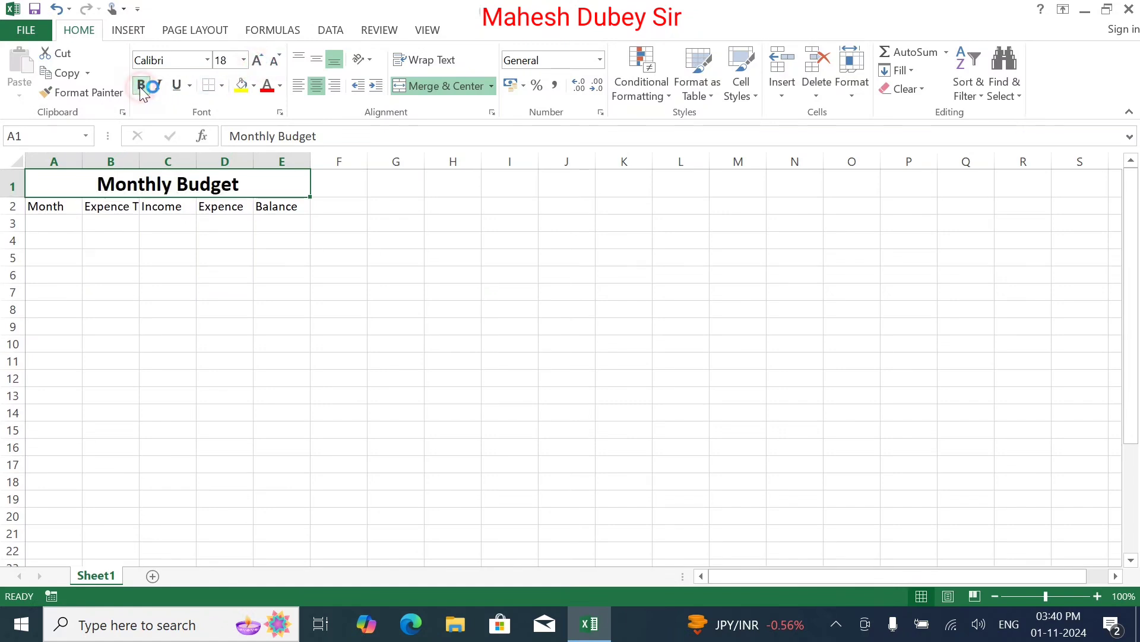
Make the row 2 headers in A2:E2 bold at 12 pt.
left_click_drag(58, 207, 295, 207)
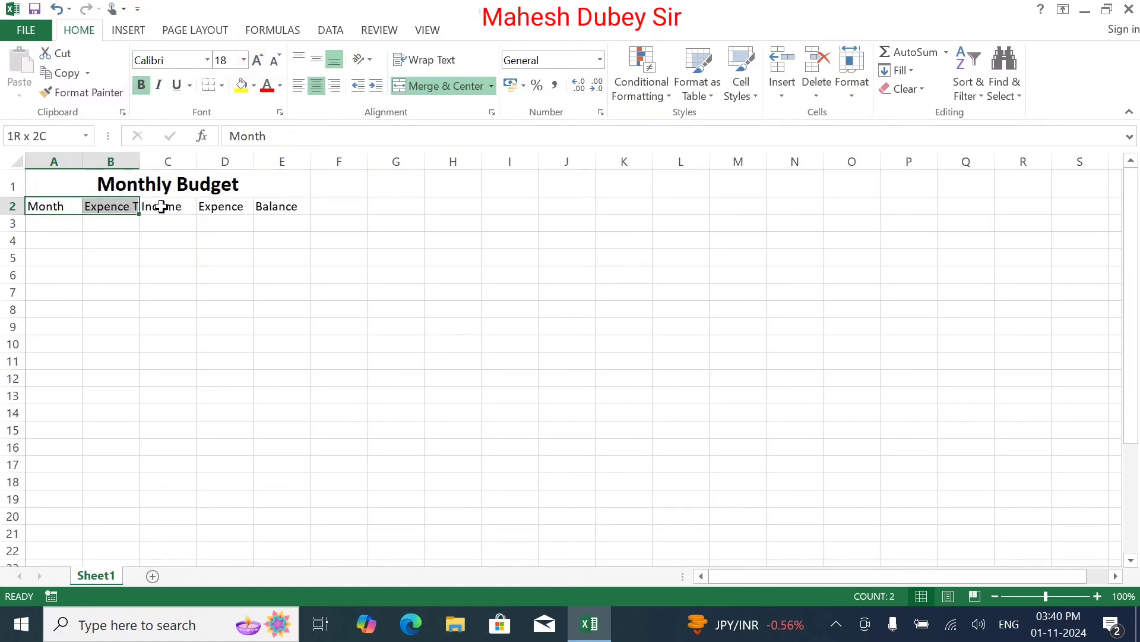
left_click(142, 85)
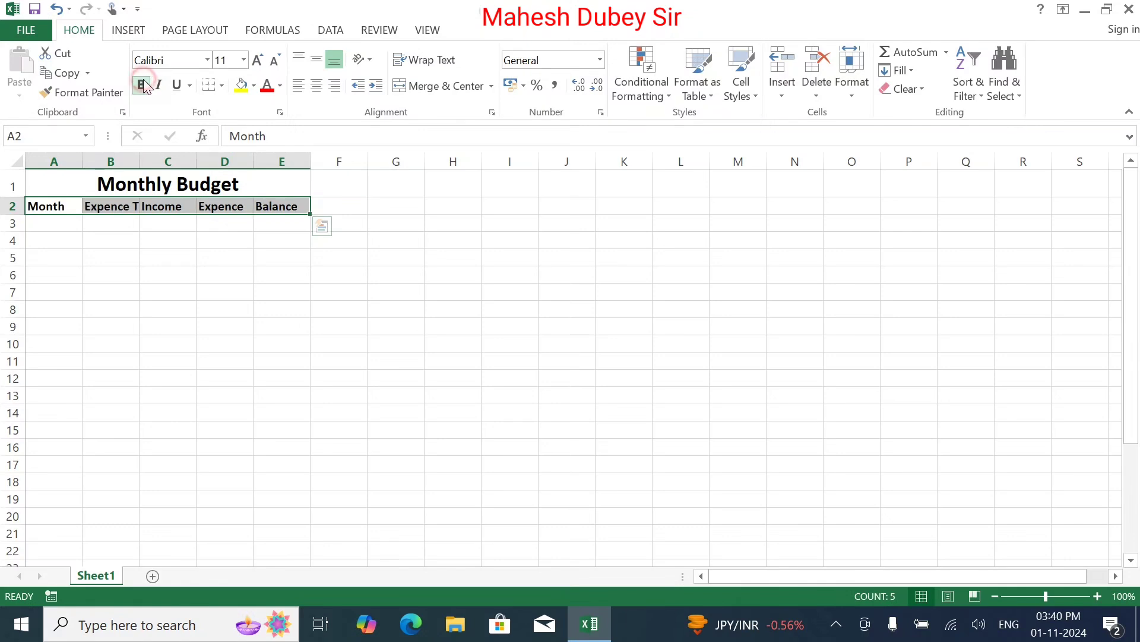
left_click(259, 62)
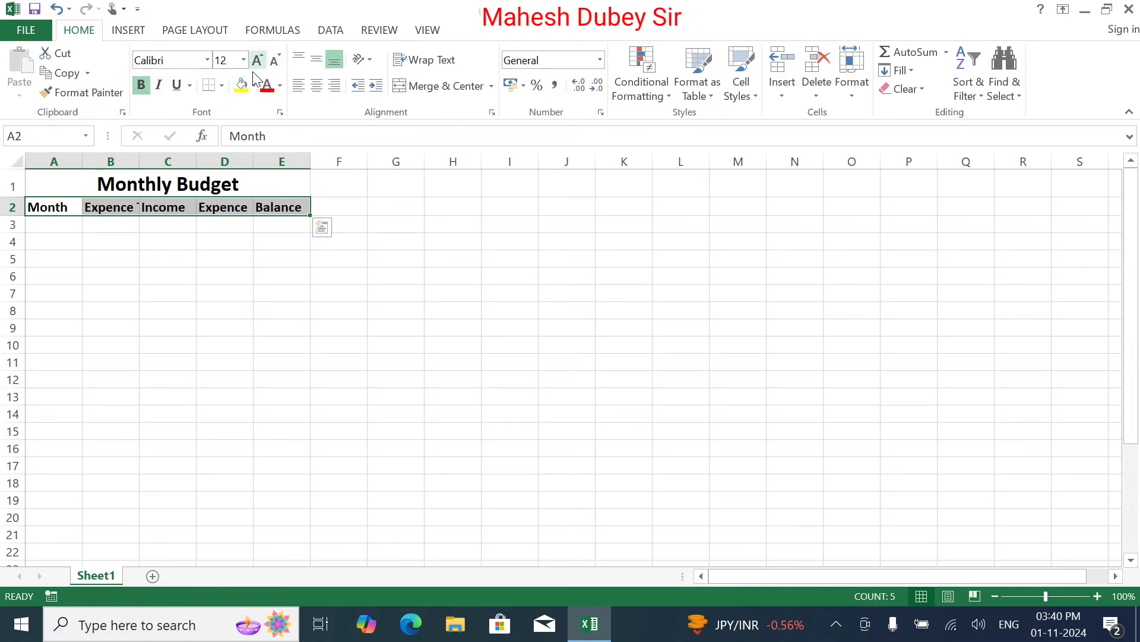
left_click(89, 279)
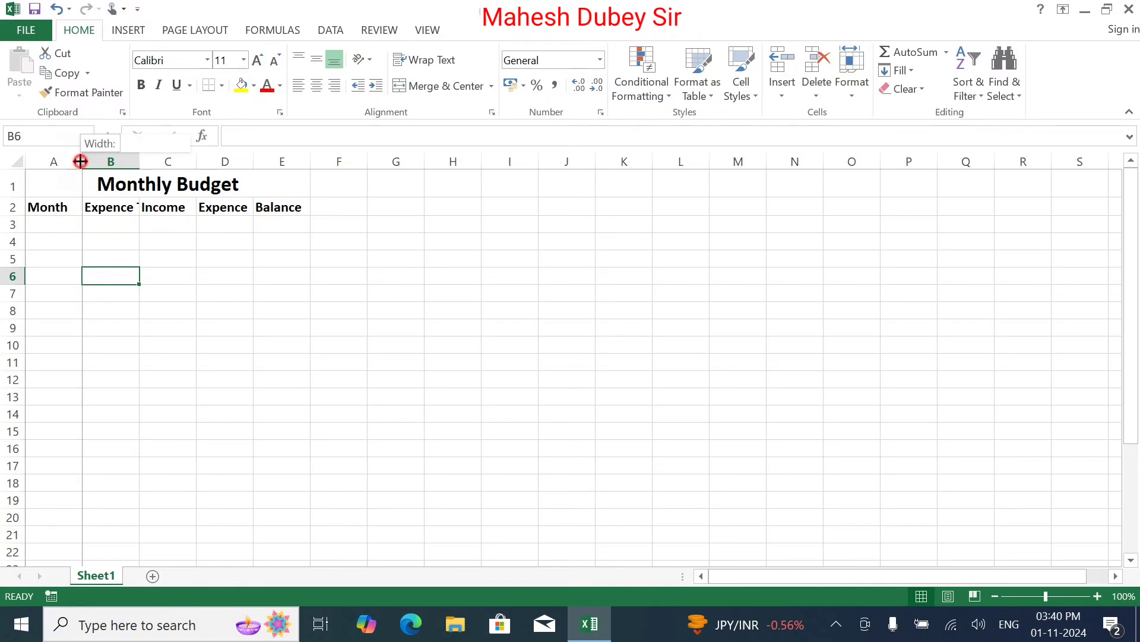
Widen column A and centre the Month to Balance headers in A2:E2.
left_click_drag(82, 161, 433, 165)
left_click(338, 344)
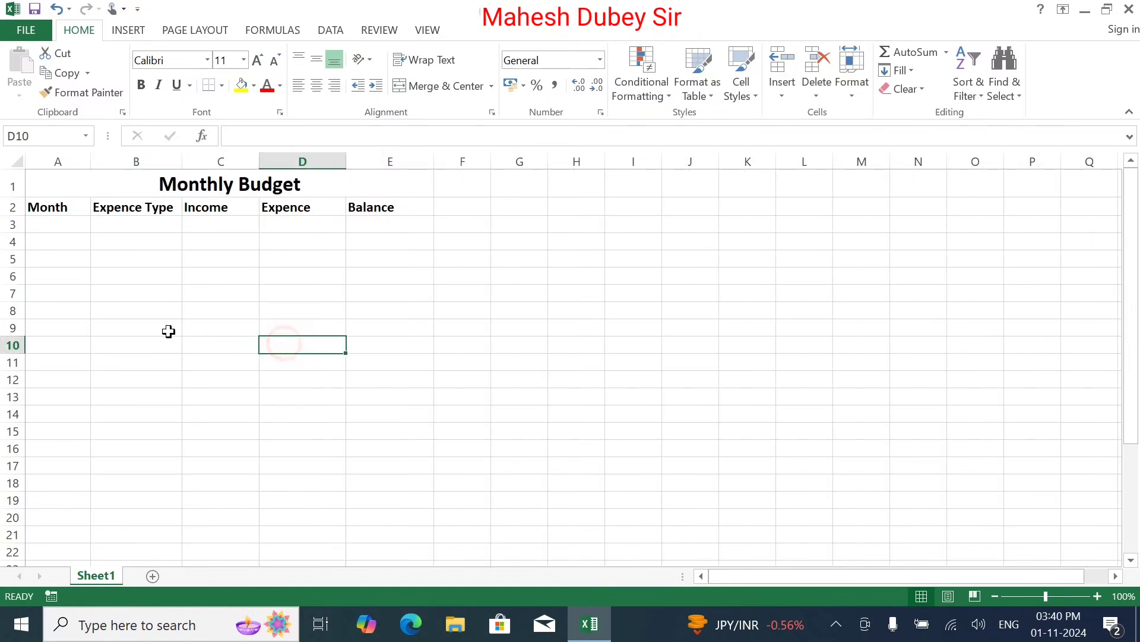
left_click_drag(61, 209, 382, 208)
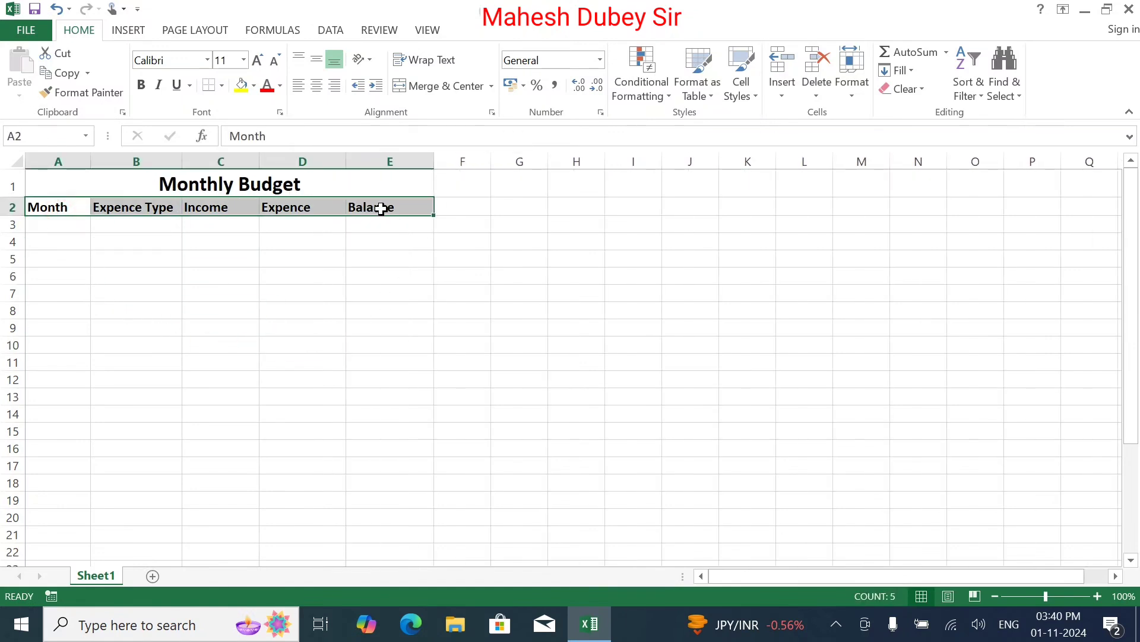
left_click(382, 209)
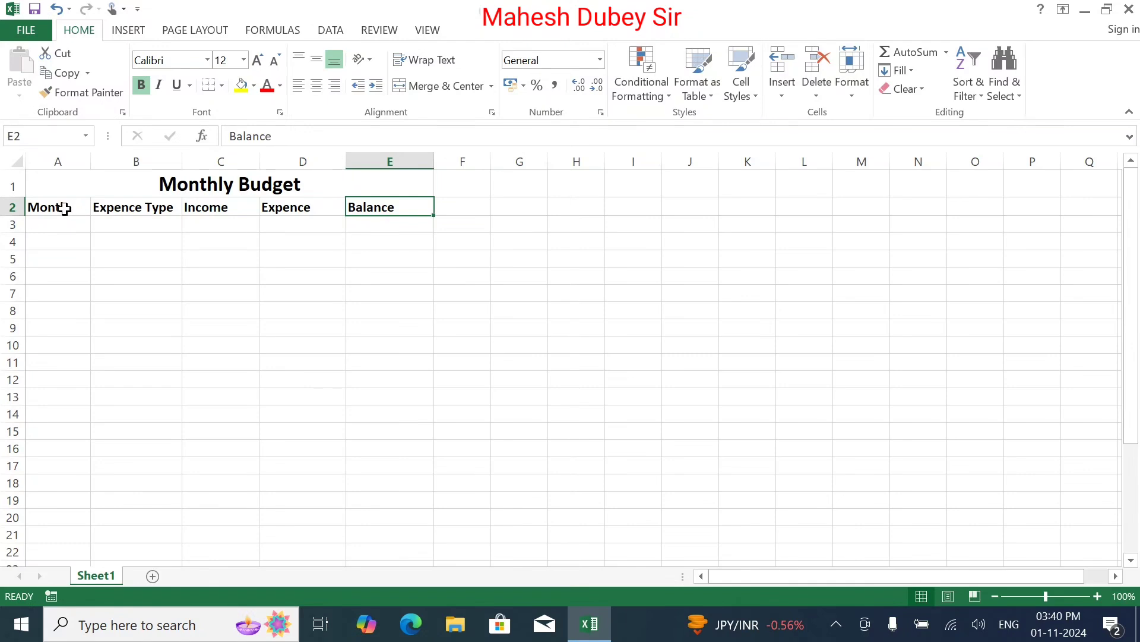
left_click_drag(61, 207, 356, 207)
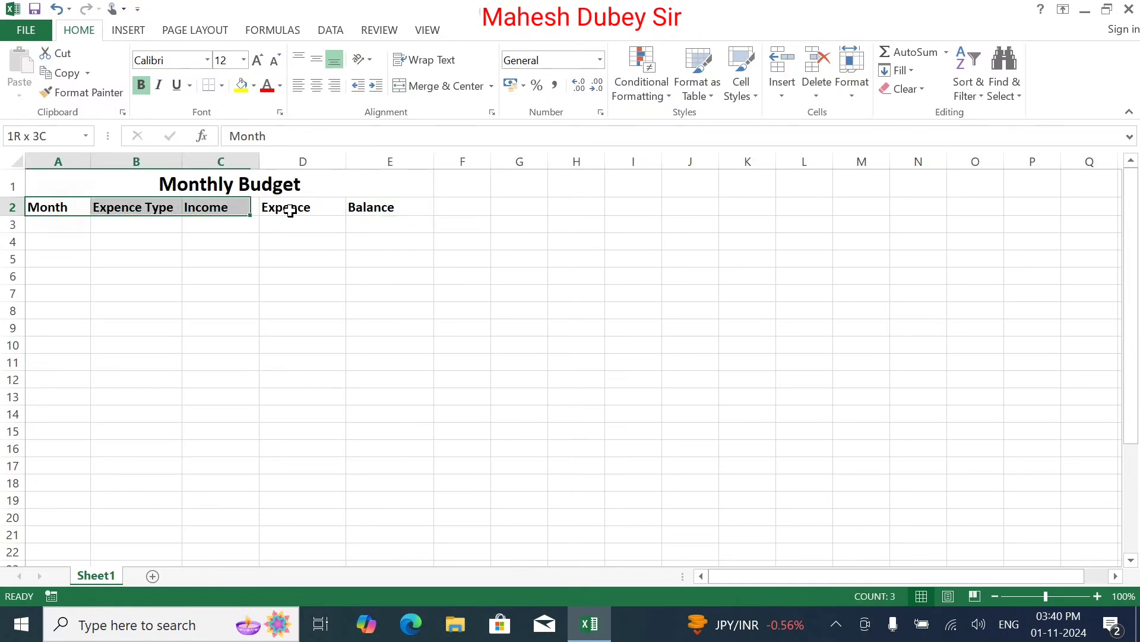
left_click(317, 86)
left_click(316, 59)
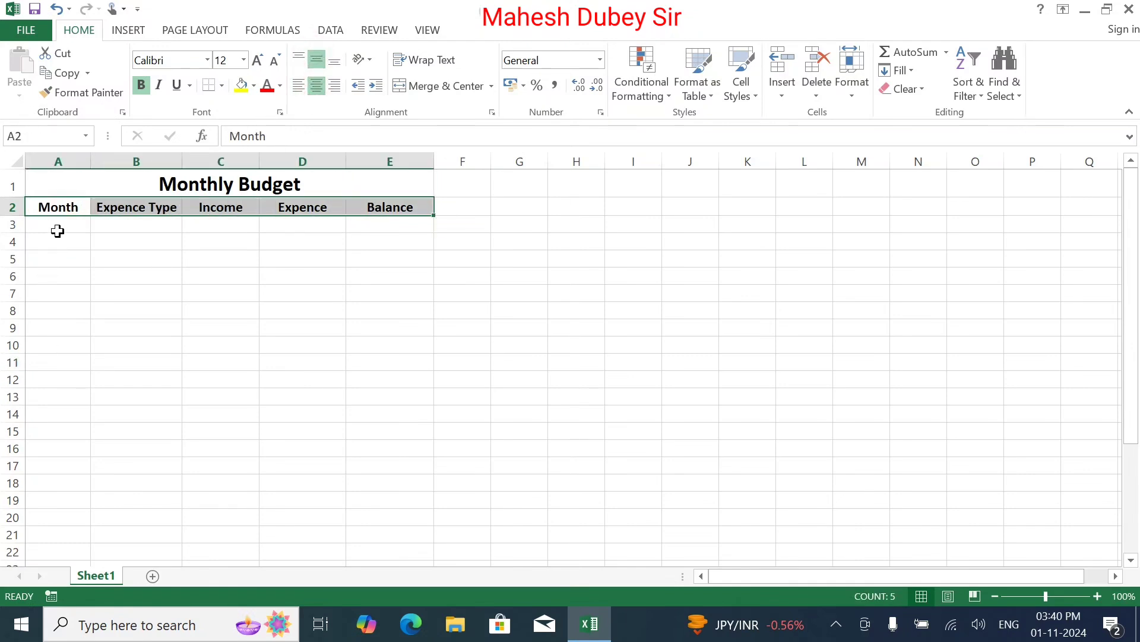
left_click(55, 229)
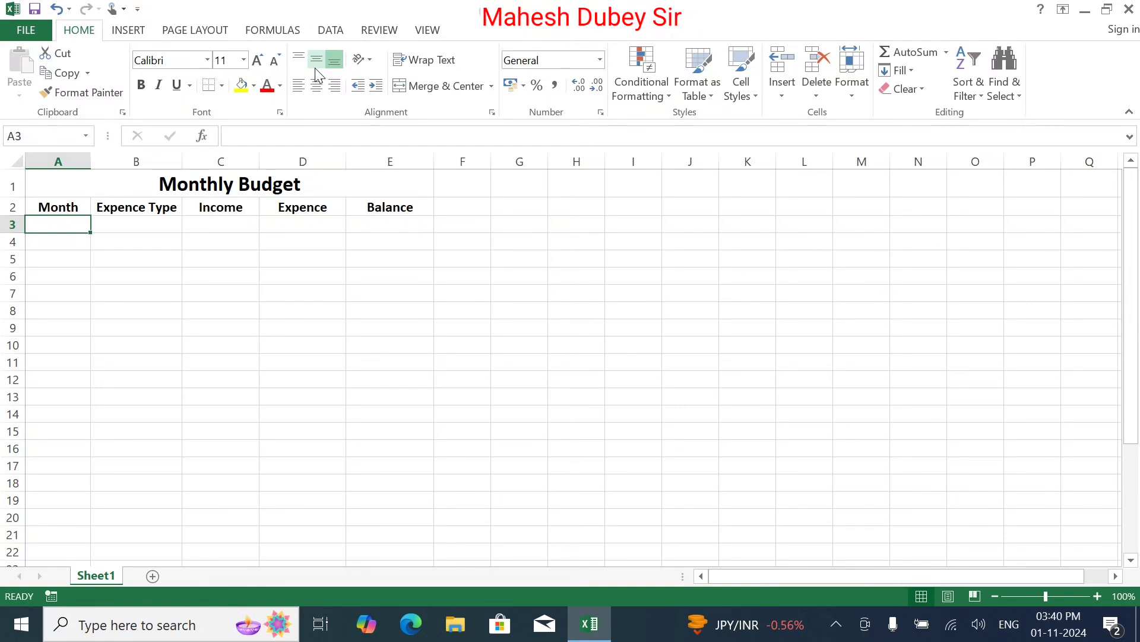
left_click(109, 192)
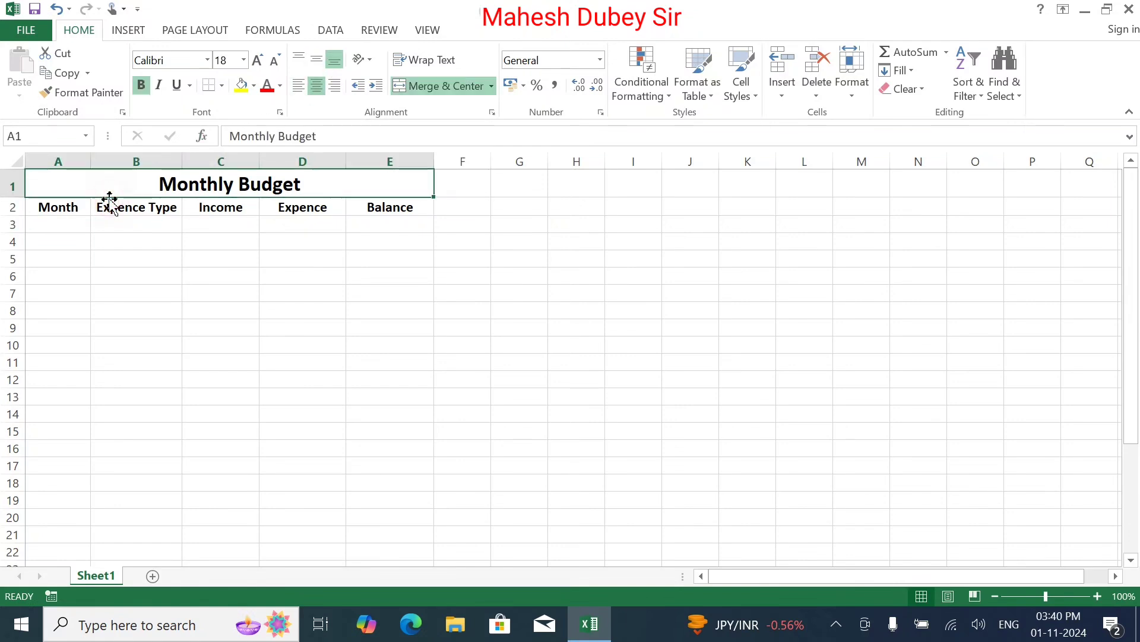
Give the Monthly Budget title a blue fill and red text.
left_click(254, 85)
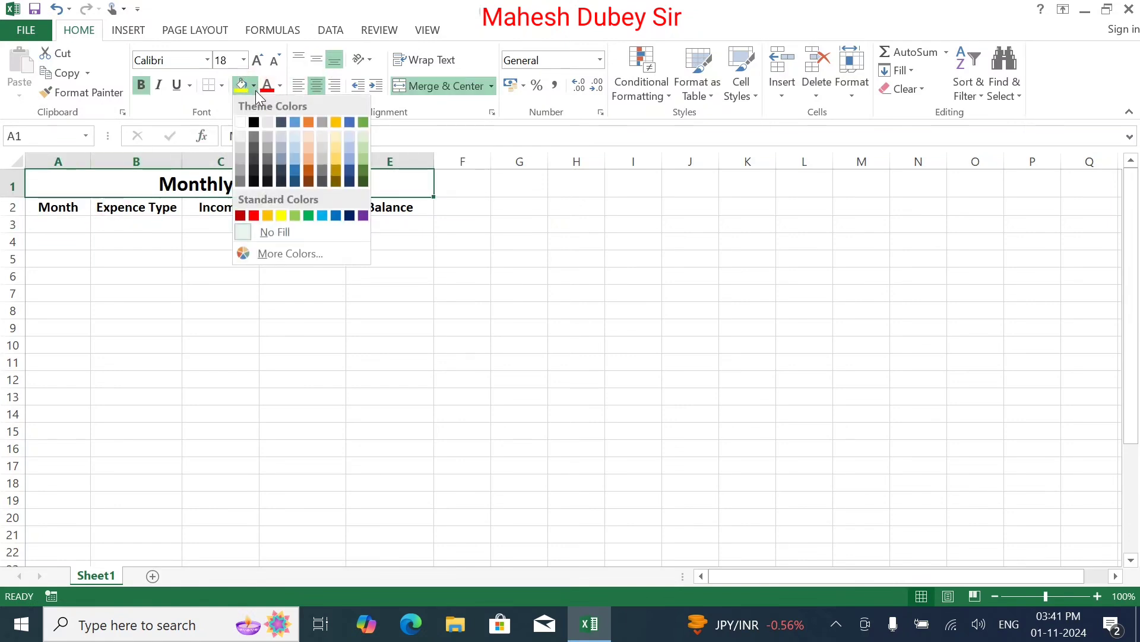
left_click(323, 217)
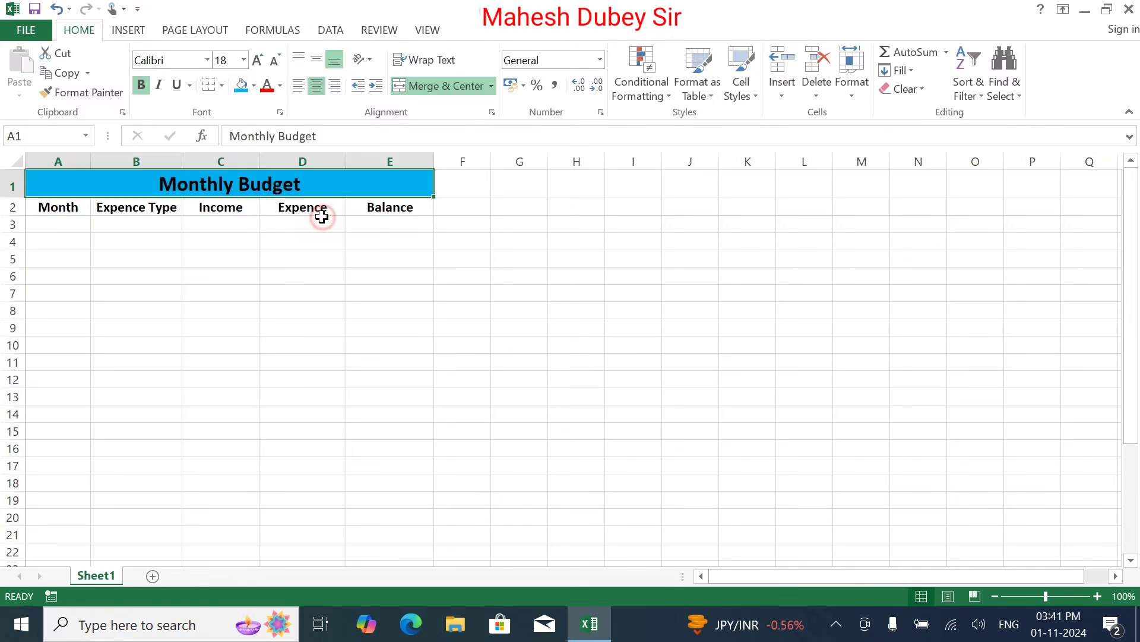
left_click(267, 85)
Fill the header row A2:E2 yellow with black text.
left_click_drag(58, 209, 393, 211)
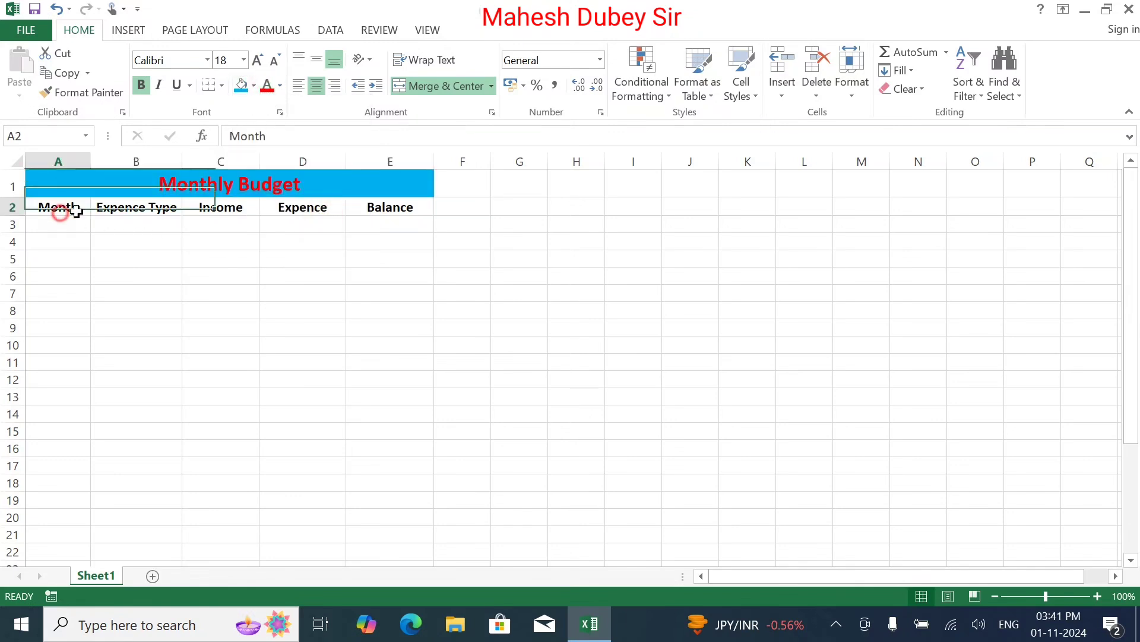
left_click(254, 86)
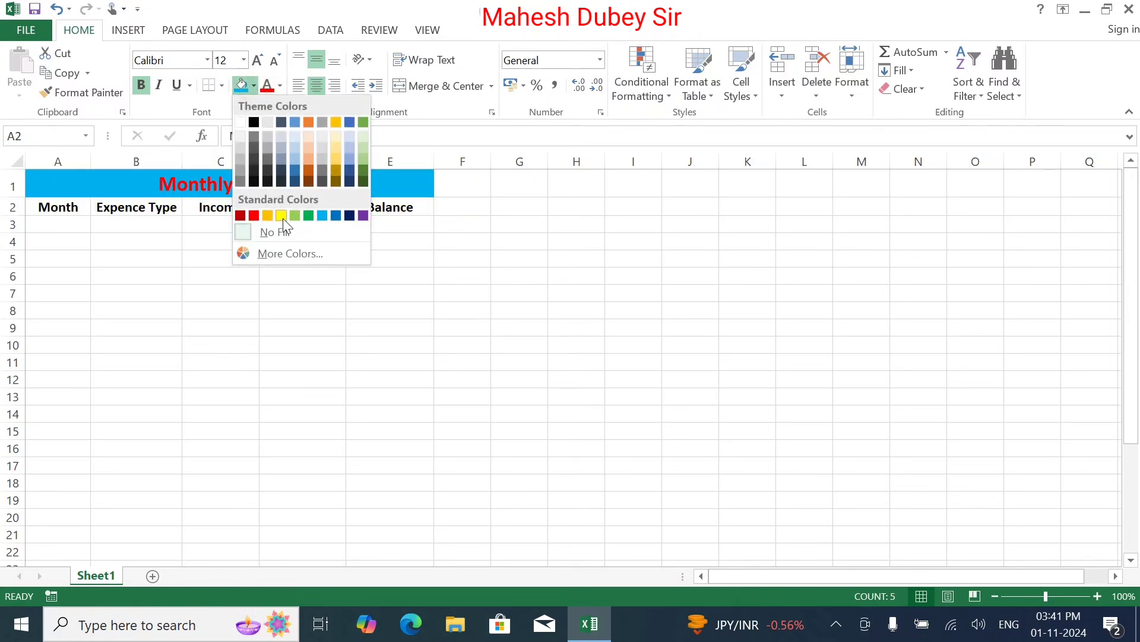
left_click(282, 218)
left_click(280, 86)
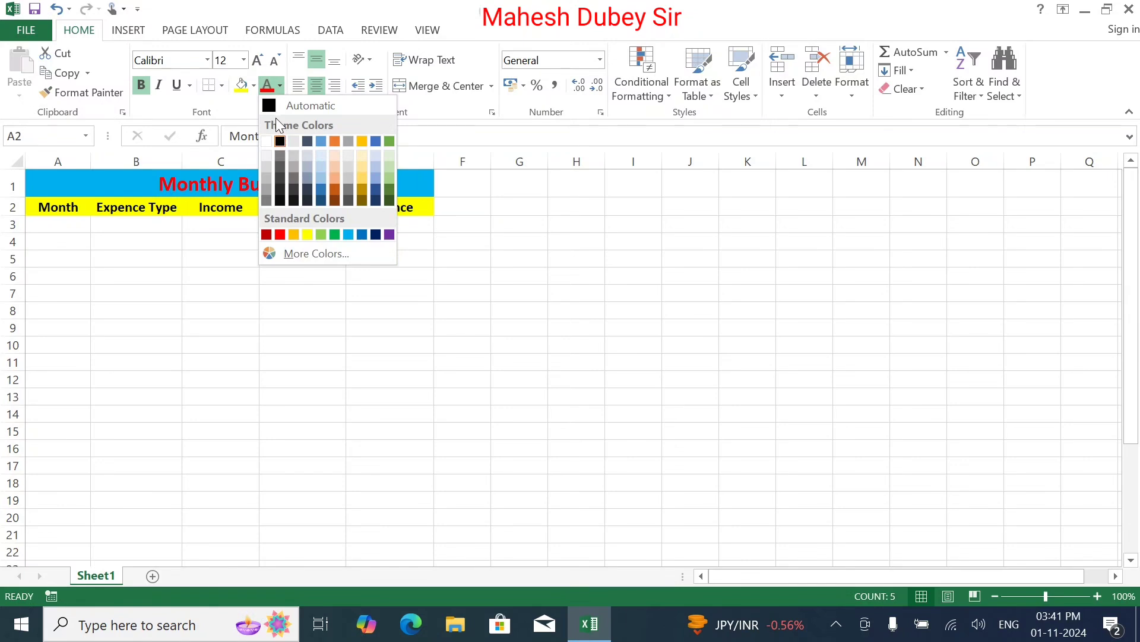
left_click(278, 106)
left_click(244, 310)
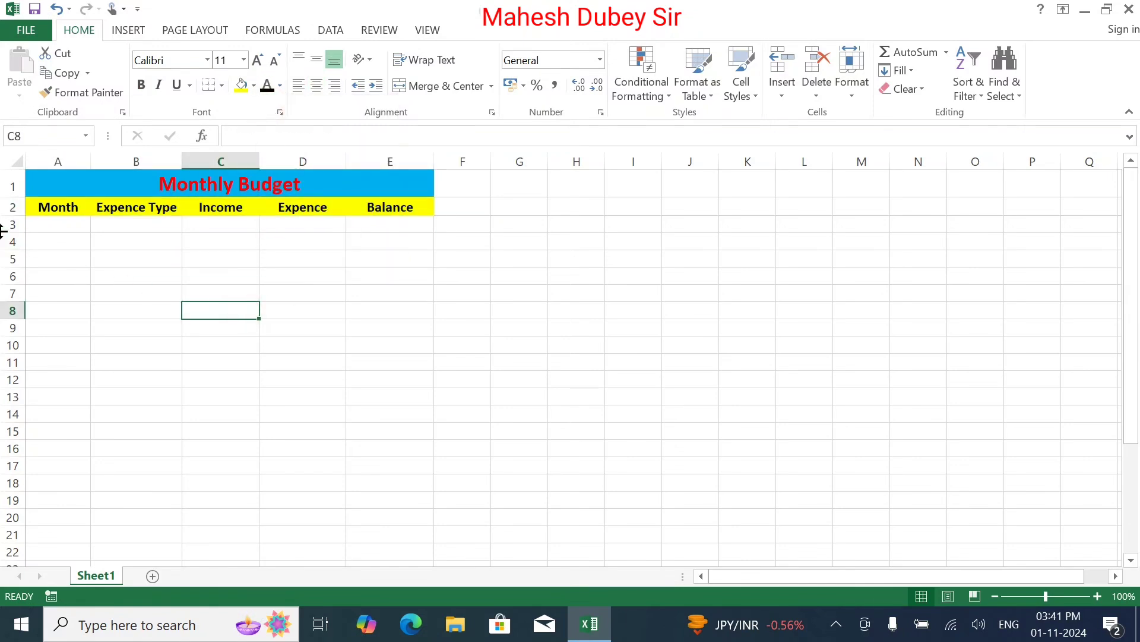
Type Nov into A3 as the first month entry.
left_click(41, 224)
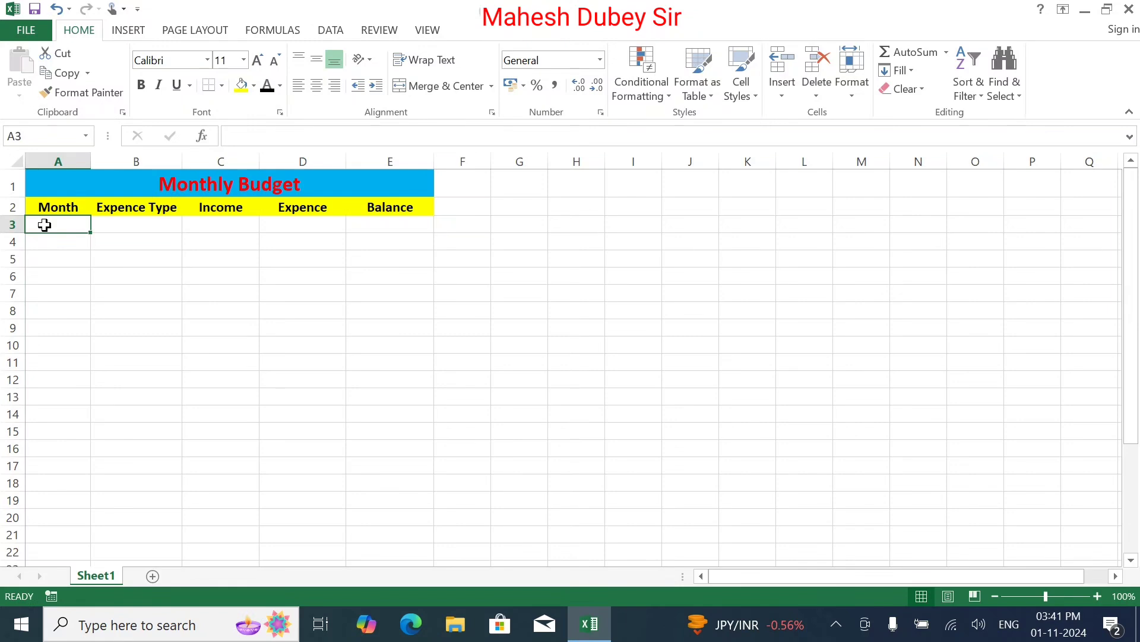
type("Nov")
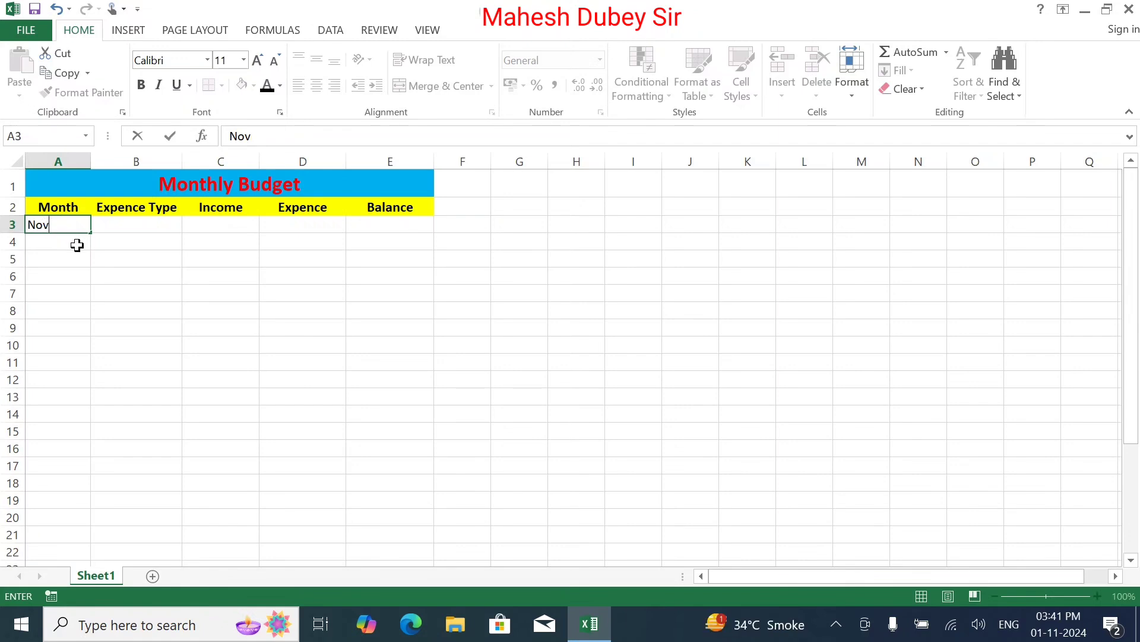
left_click_drag(93, 231, 94, 224)
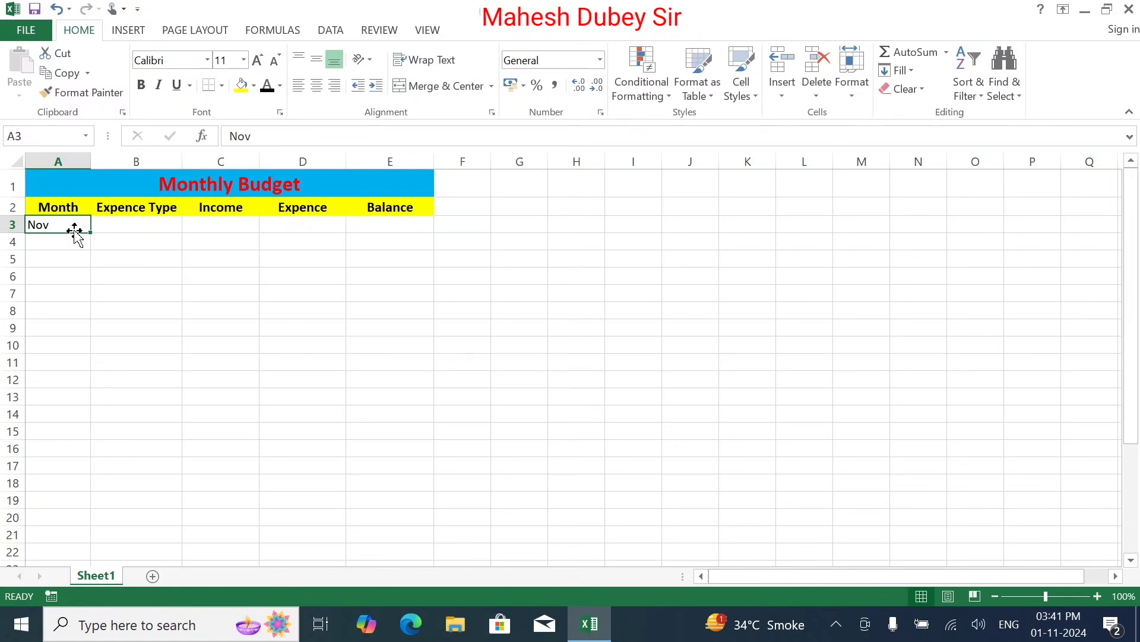
left_click(118, 224)
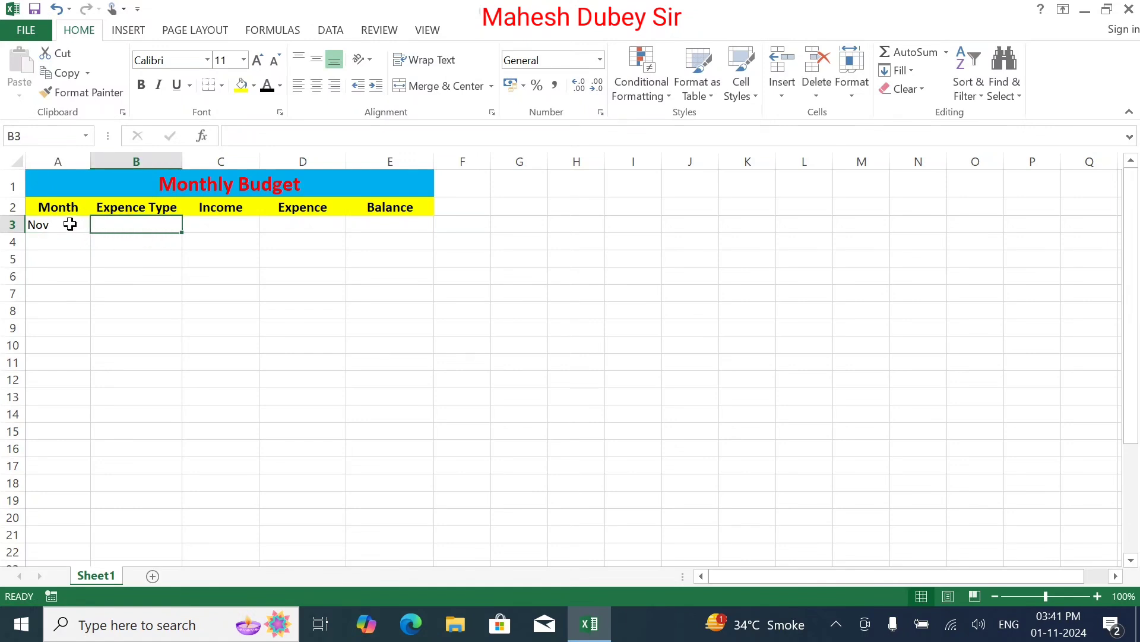
Insert a new column B before Expence Type and give it the header Date.
left_click(144, 158)
right_click(143, 158)
left_click(198, 290)
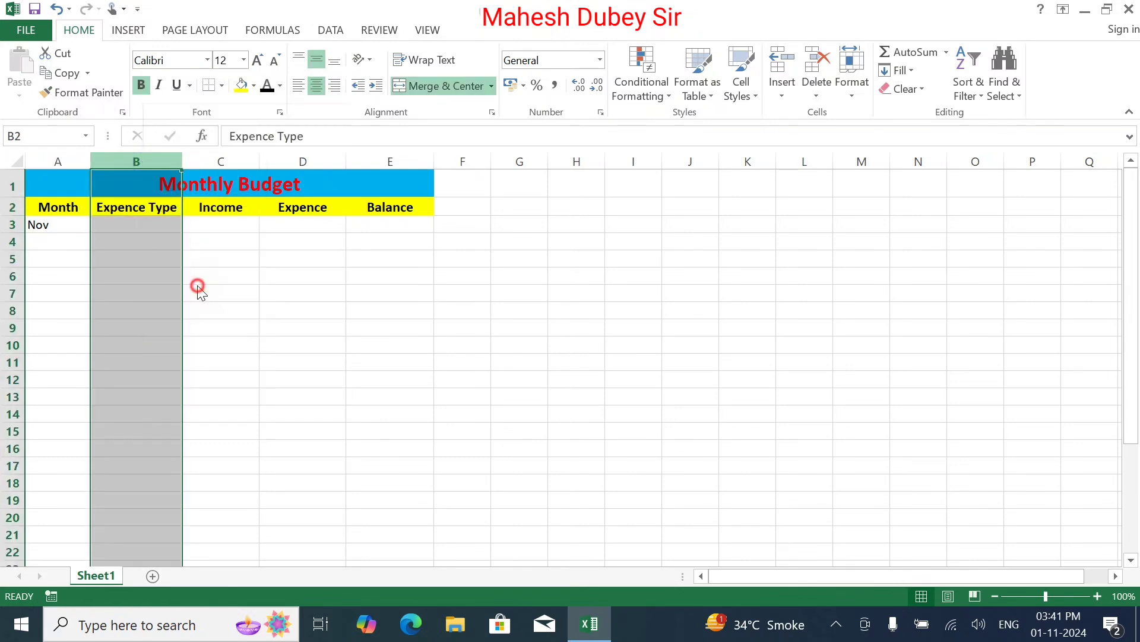
left_click(126, 204)
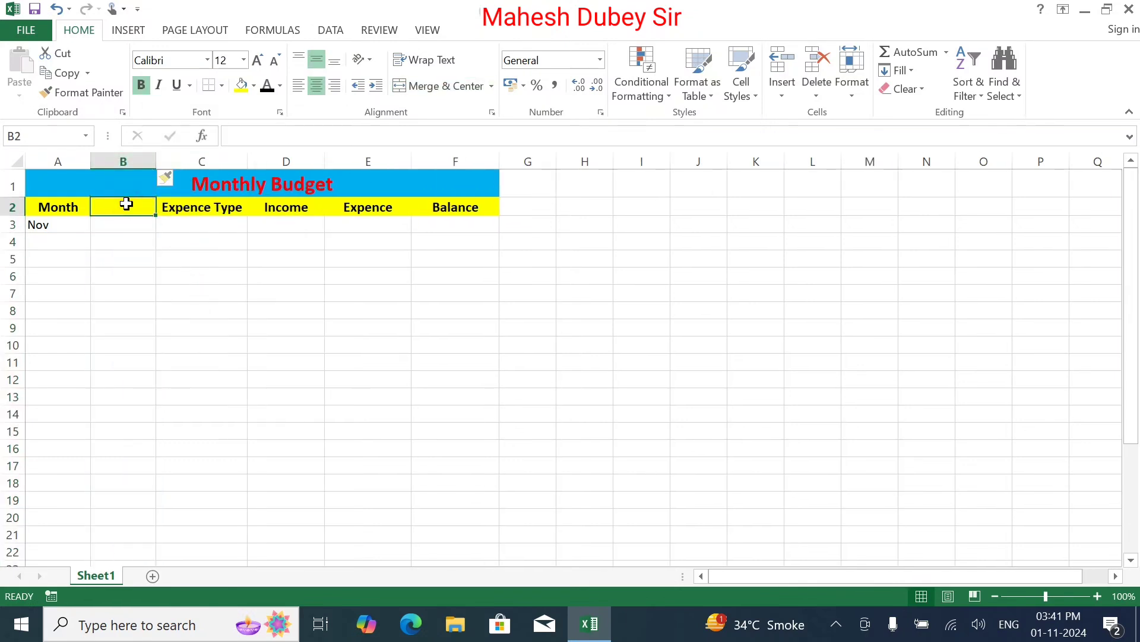
type("Date")
key("Return")
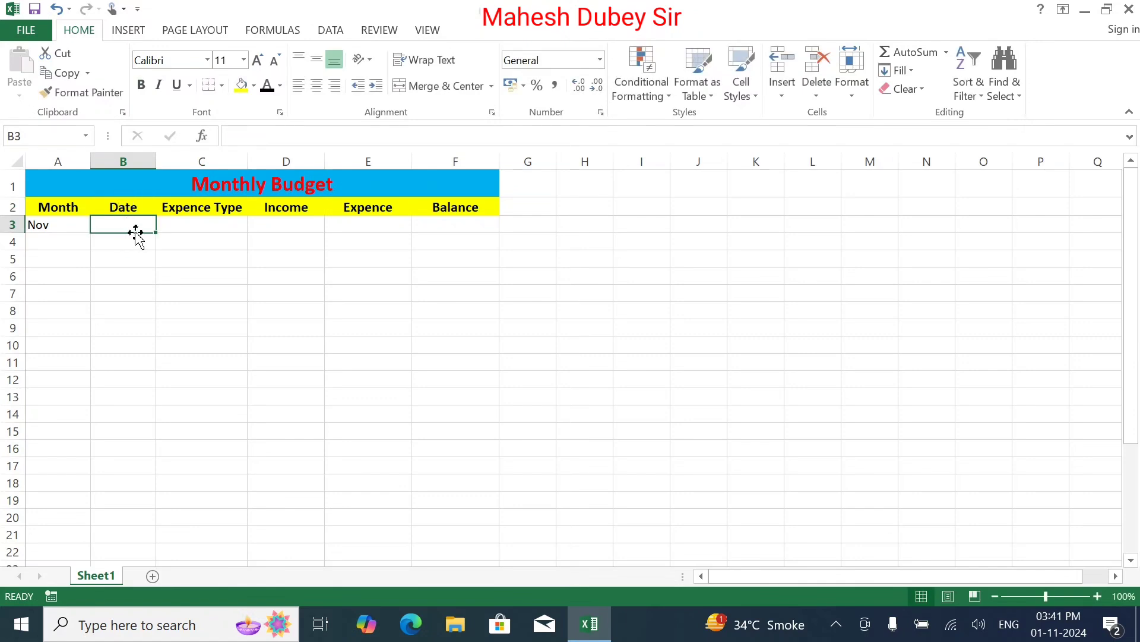
Fill B3:B32 with daily dates from 01-11-2024 to 30-11-2024.
type("01-11-2024")
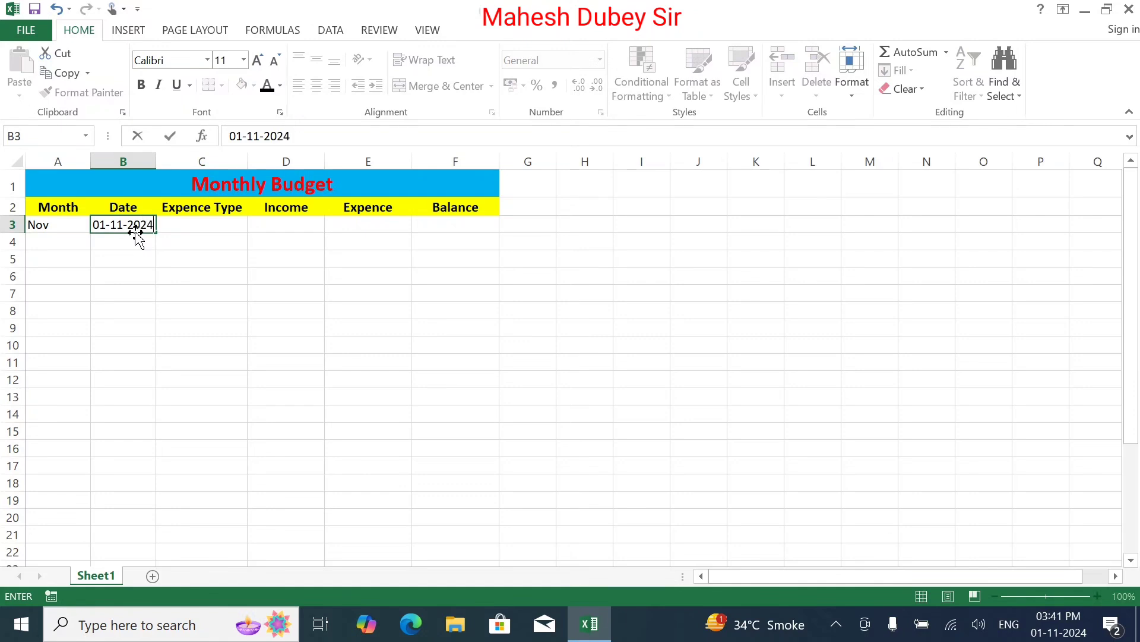
key("Return")
left_click(133, 223)
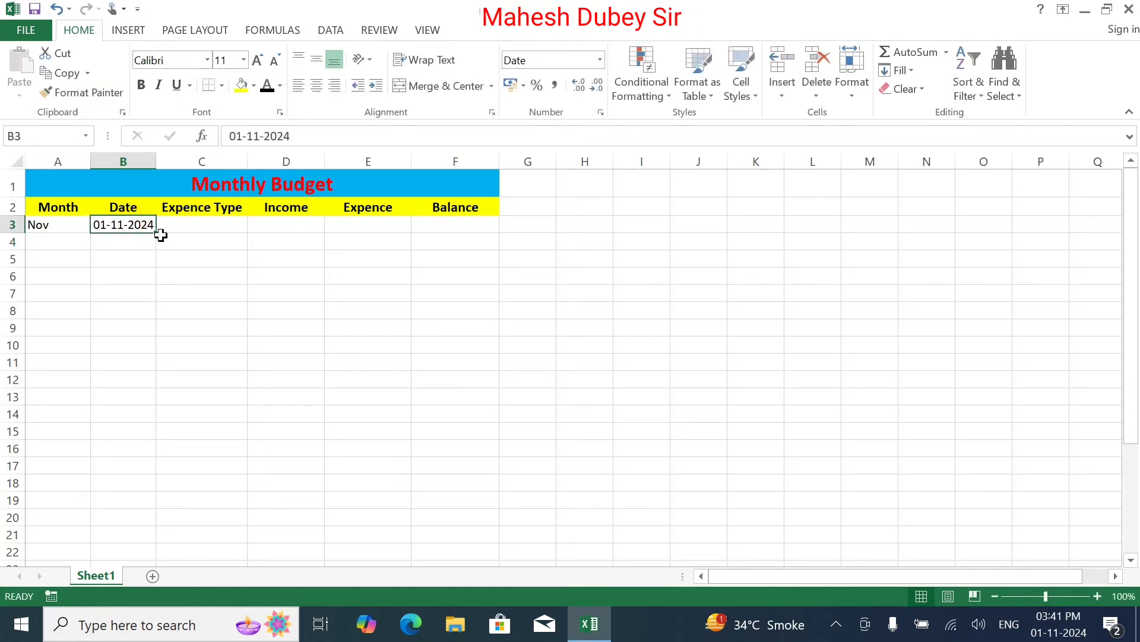
left_click_drag(156, 234, 181, 544)
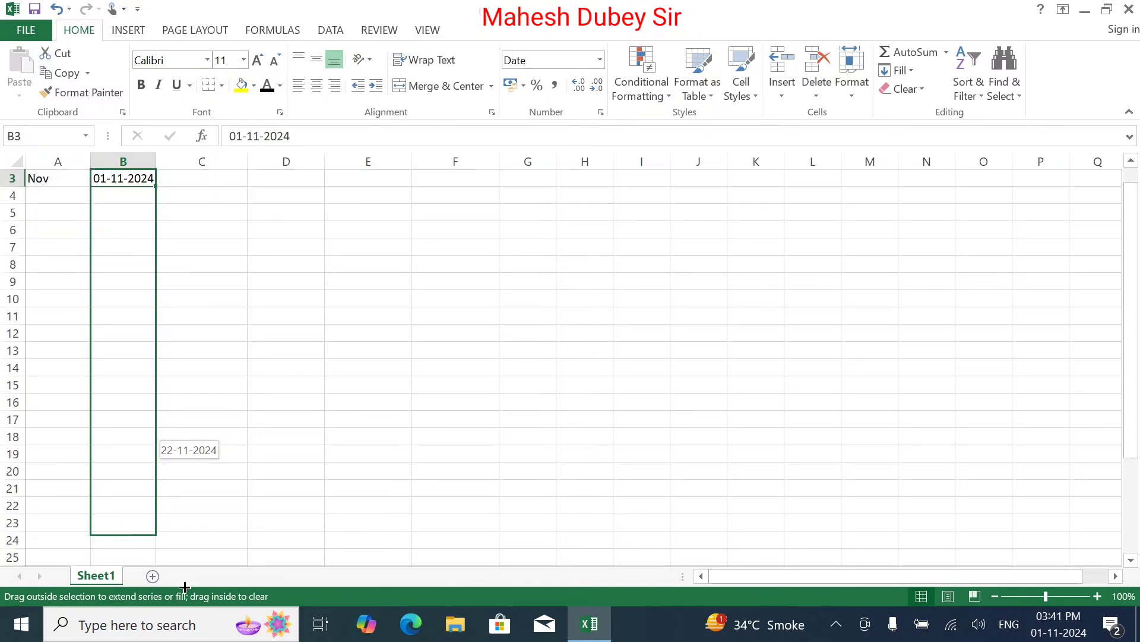
mouse_move(181, 545)
left_mouse_down()
mouse_move(178, 516)
mouse_move(181, 529)
left_mouse_up()
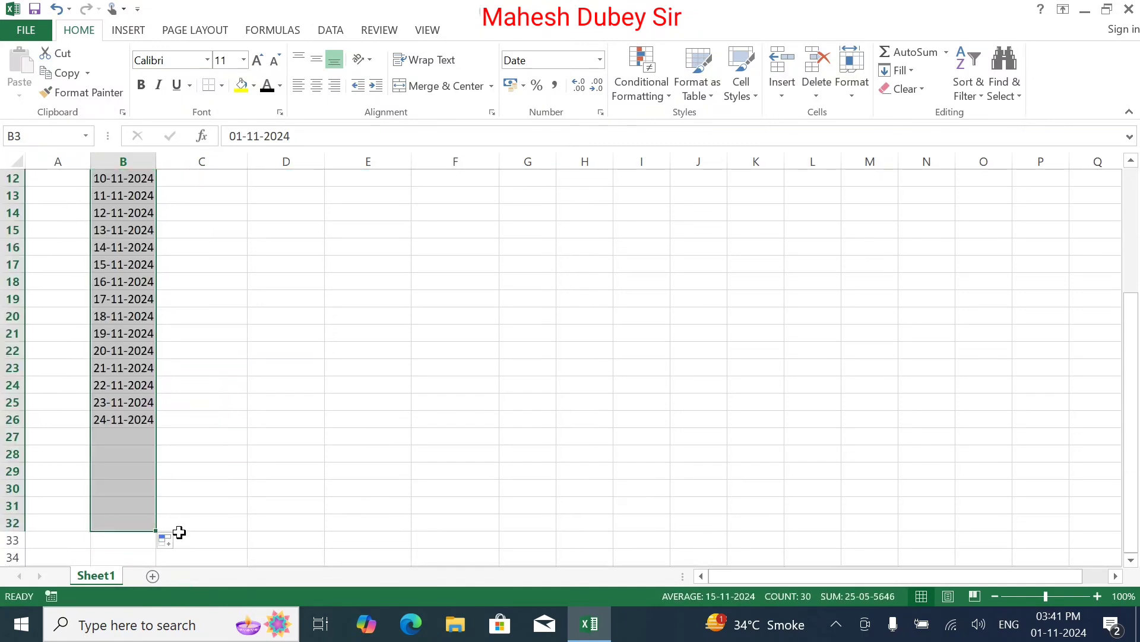
scroll(111, 479, "up", 3)
scroll(111, 480, "up", 1)
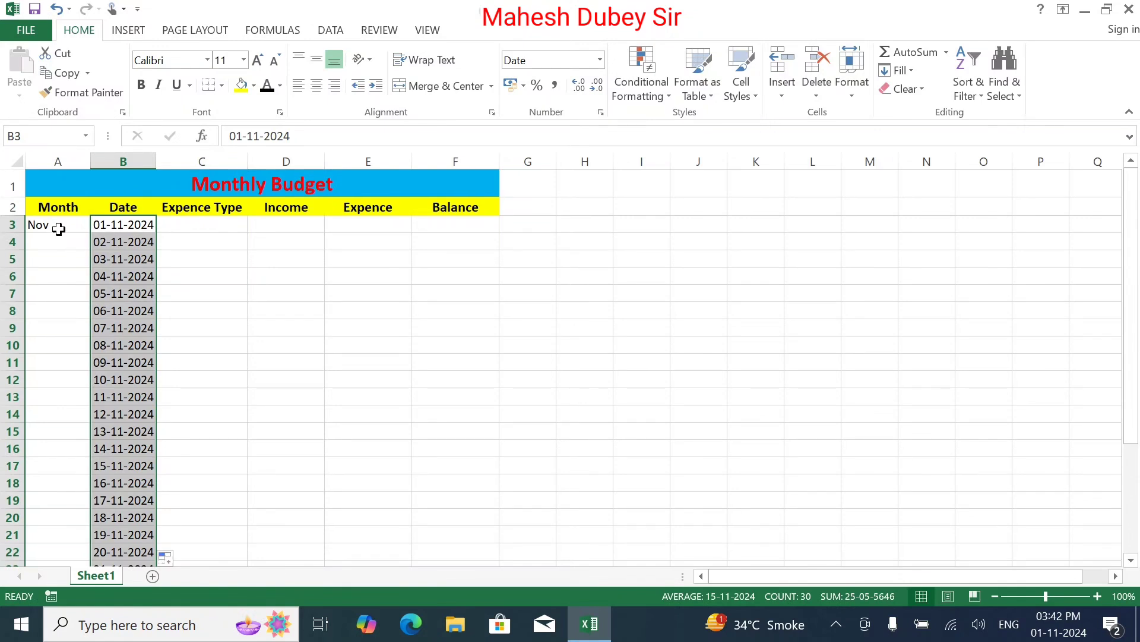
Merge A3:A32 into one cell with Nov centred vertically beside the dates.
left_click(66, 225)
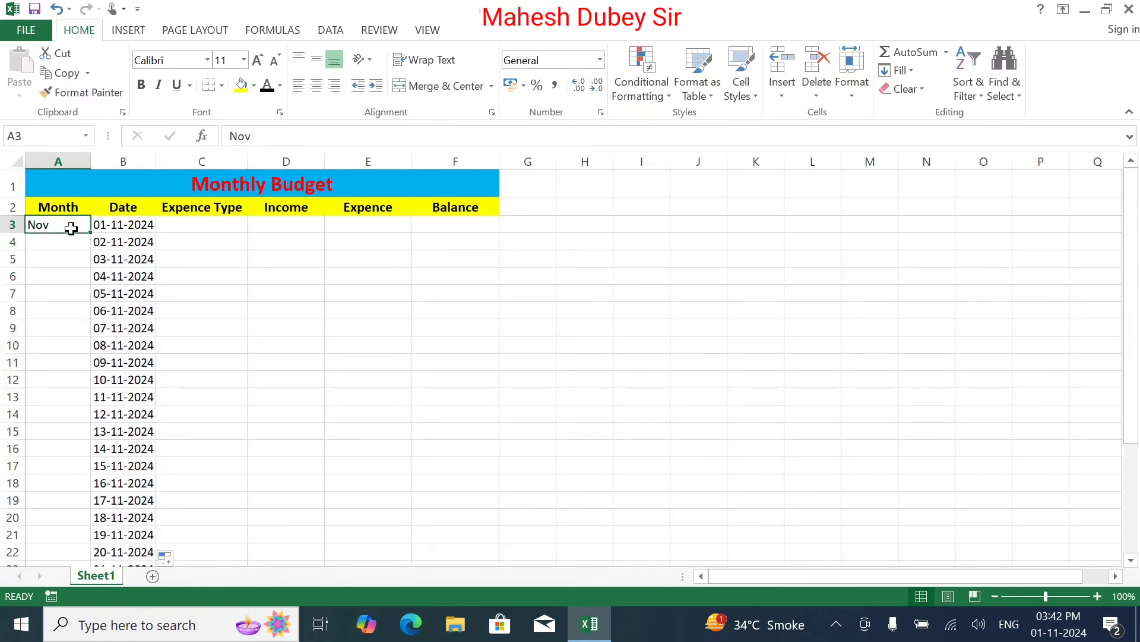
mouse_move(68, 226)
left_mouse_down()
mouse_move(69, 606)
mouse_move(67, 494)
mouse_move(74, 522)
left_mouse_up()
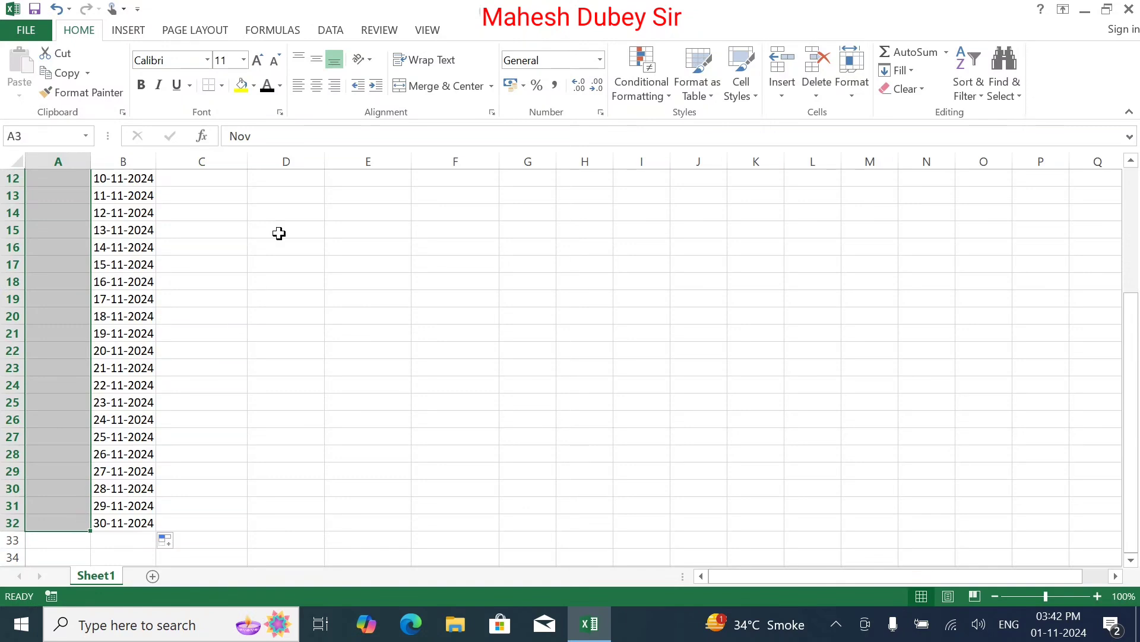
left_click(421, 87)
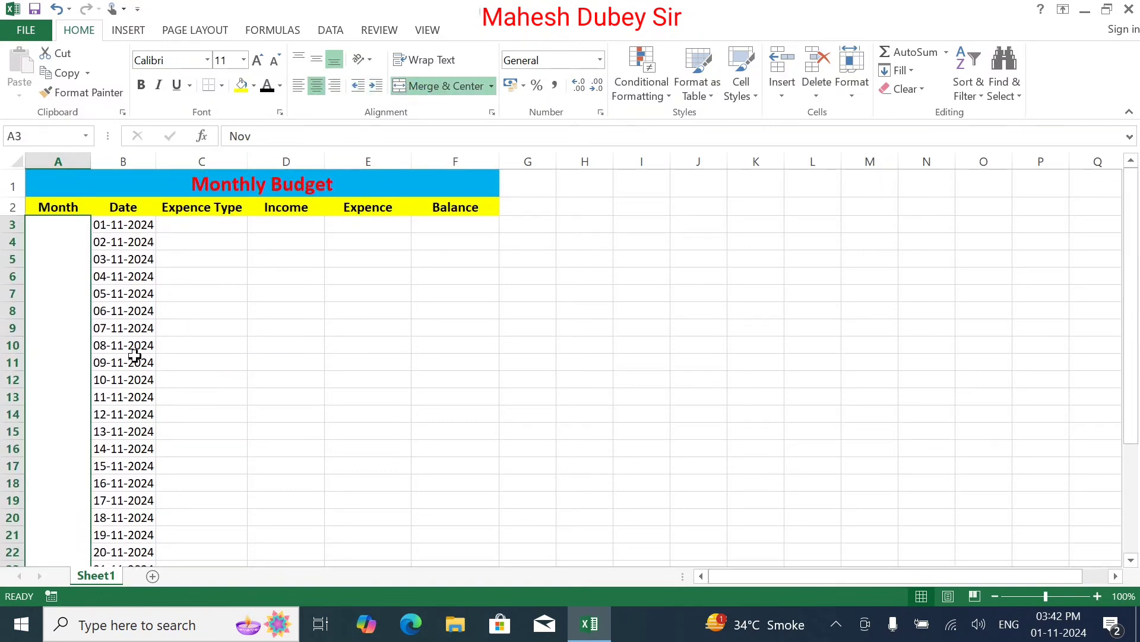
scroll(59, 401, "down", 2)
scroll(60, 401, "down", 1)
scroll(76, 454, "down", 1)
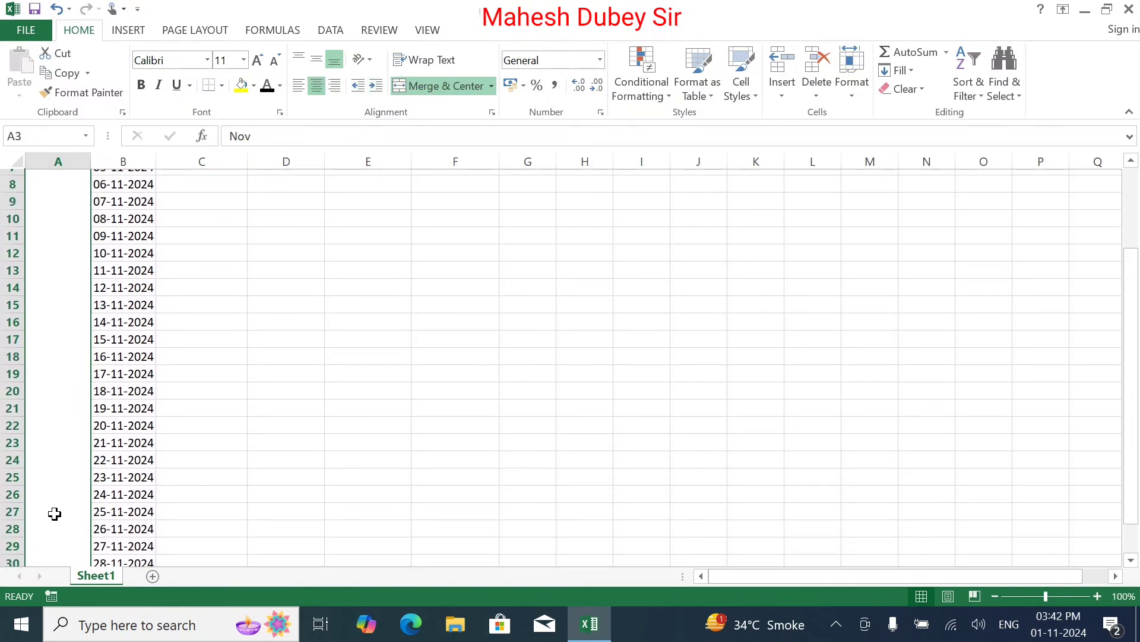
scroll(56, 555, "down", 2)
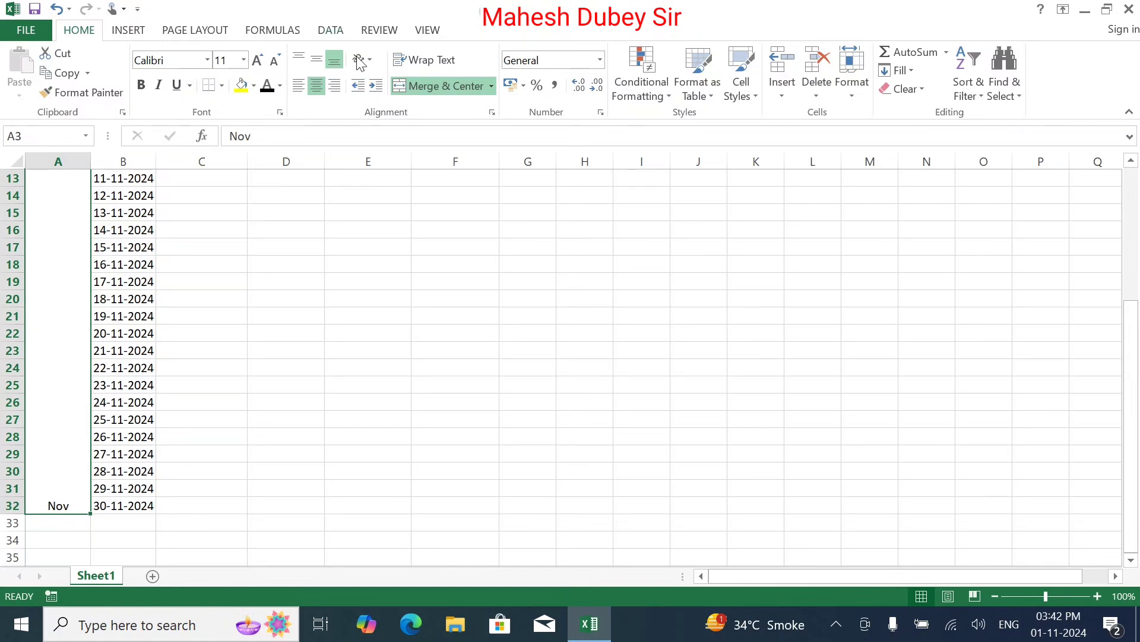
left_click(316, 59)
scroll(176, 306, "up", 4)
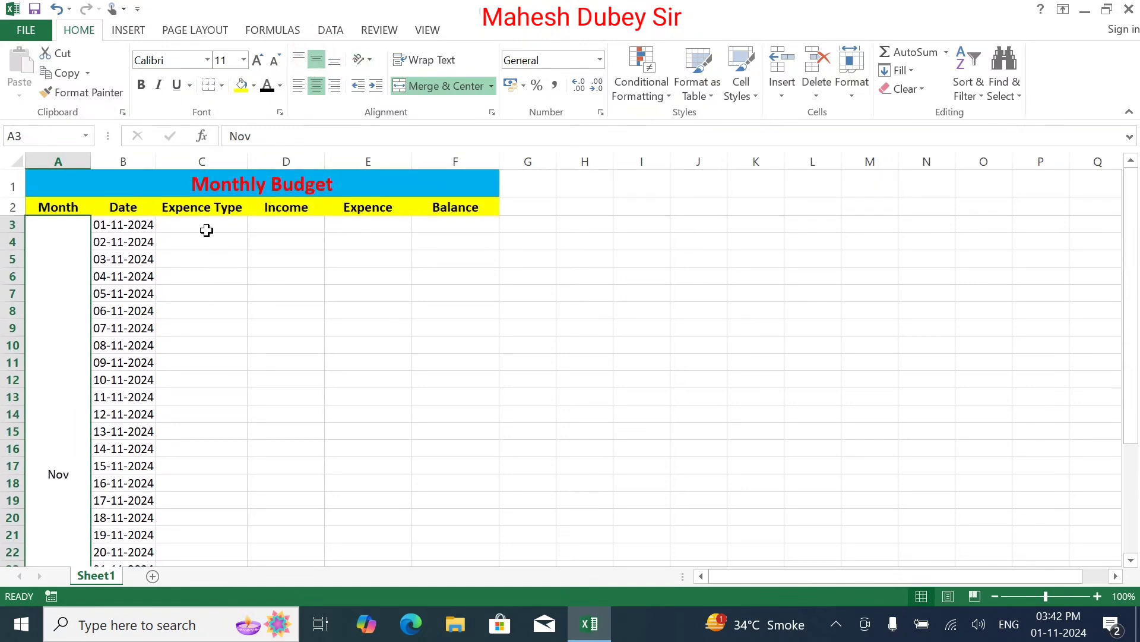
left_click(202, 226)
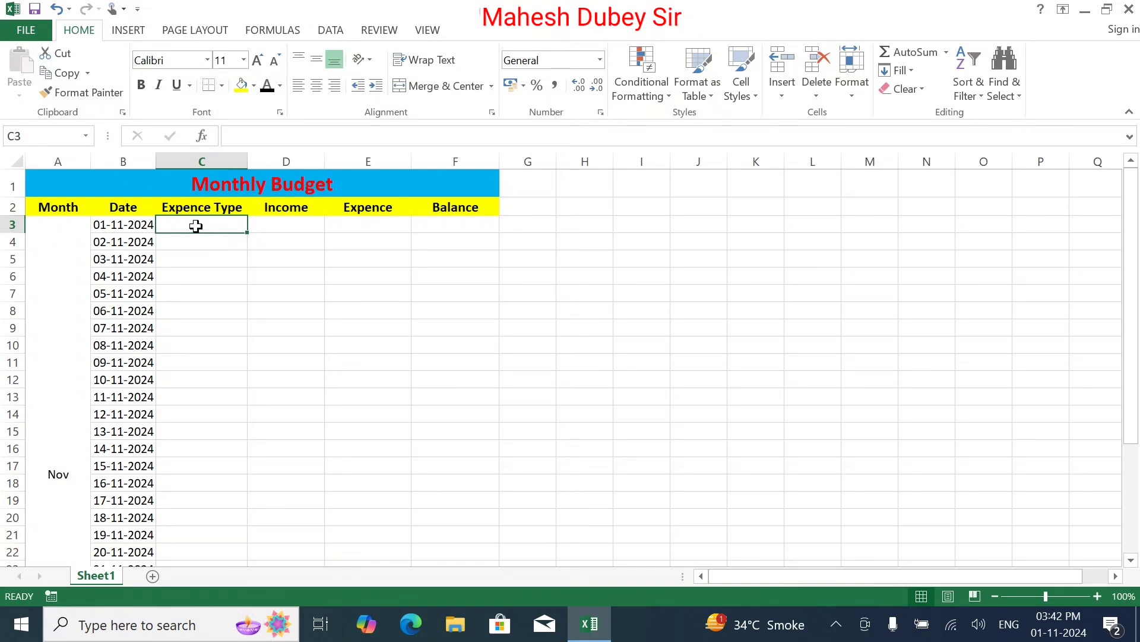
Insert a blank row at row 3, then undo it to restore the dates.
left_click(273, 227)
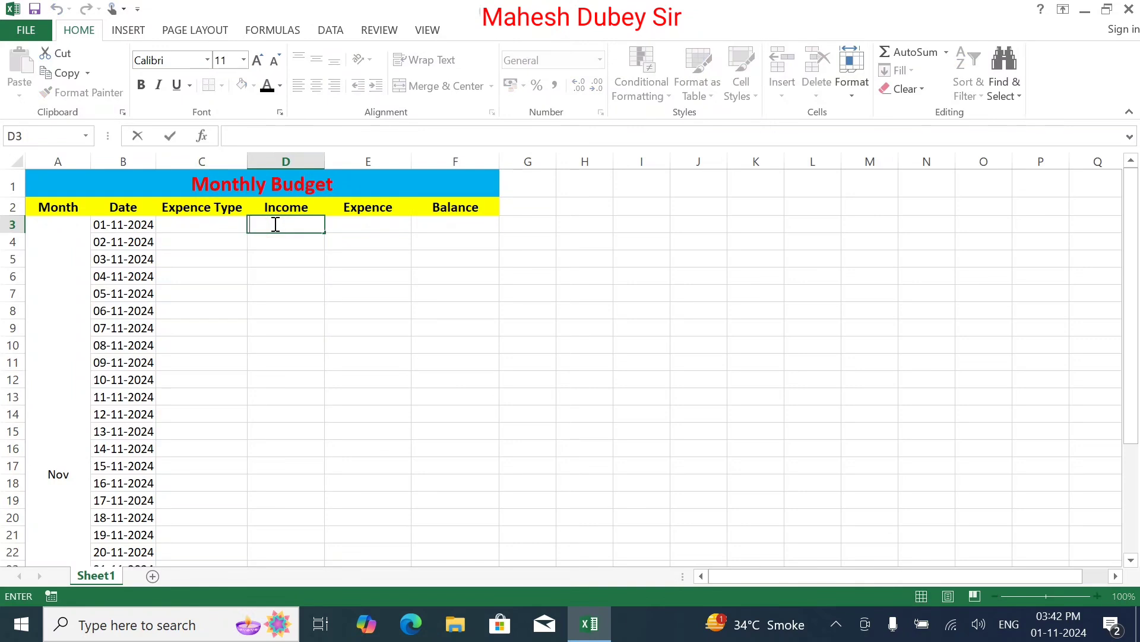
left_click(205, 227)
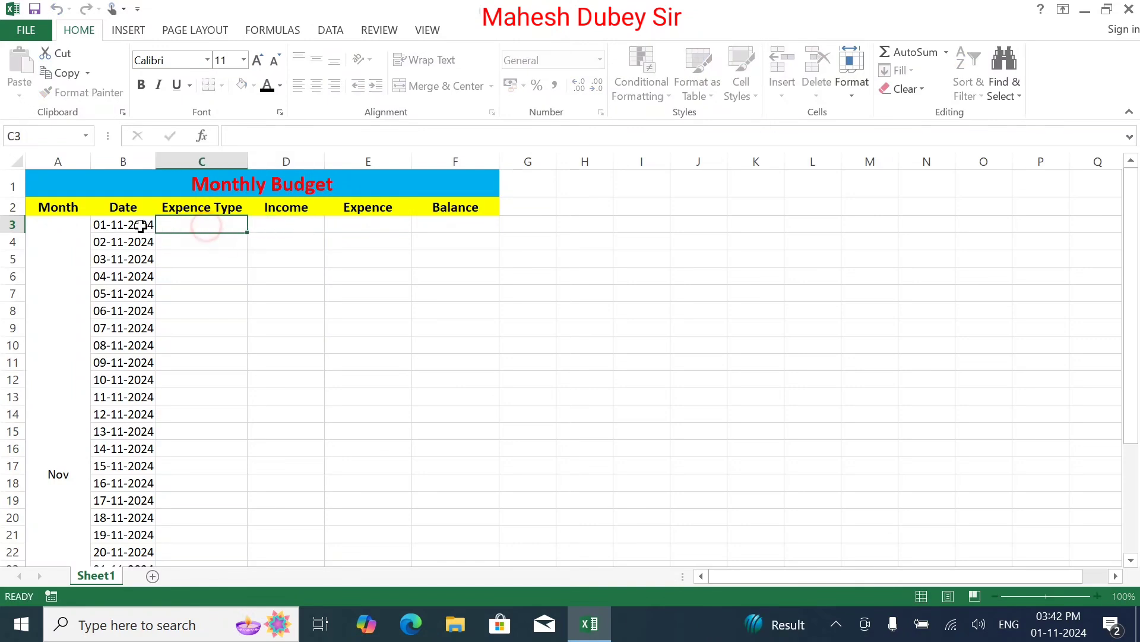
right_click(11, 224)
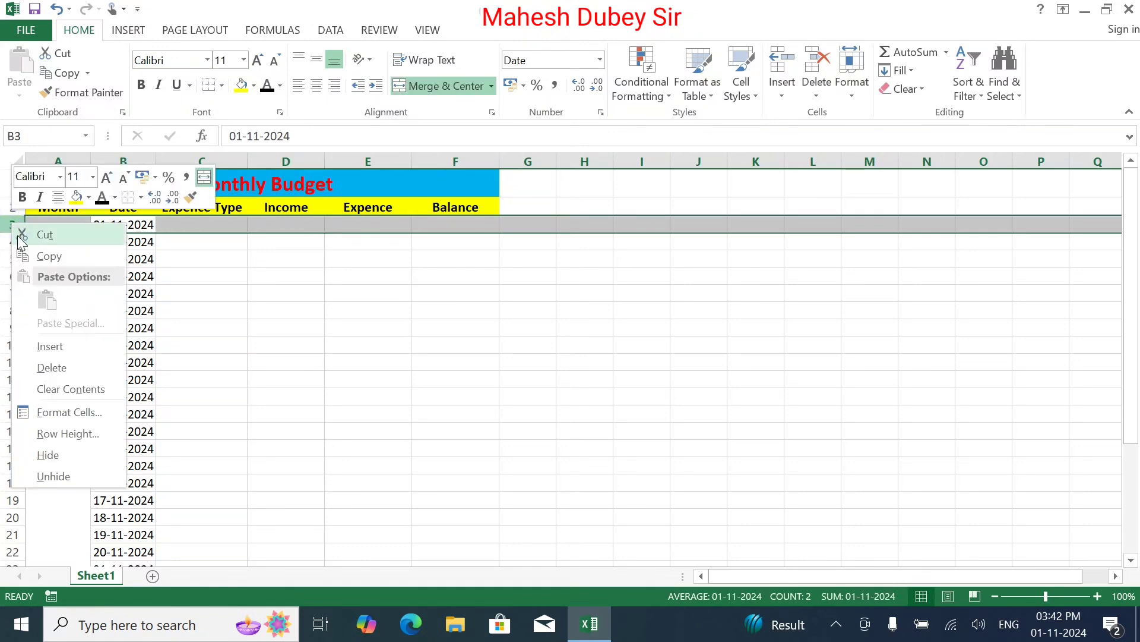
left_click(56, 344)
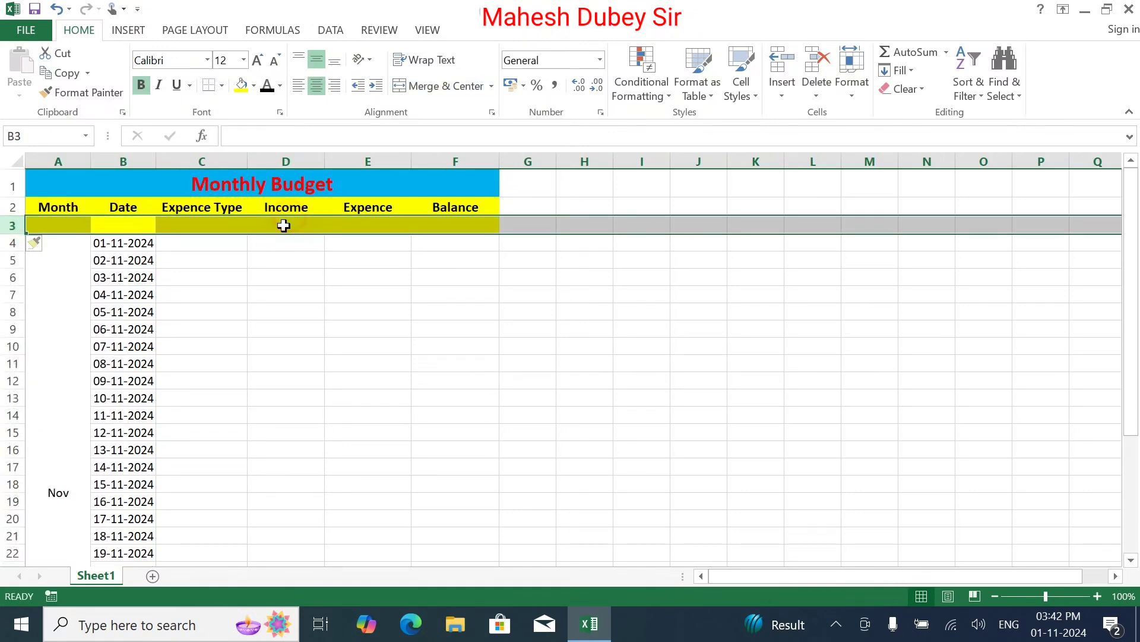
left_click(285, 226)
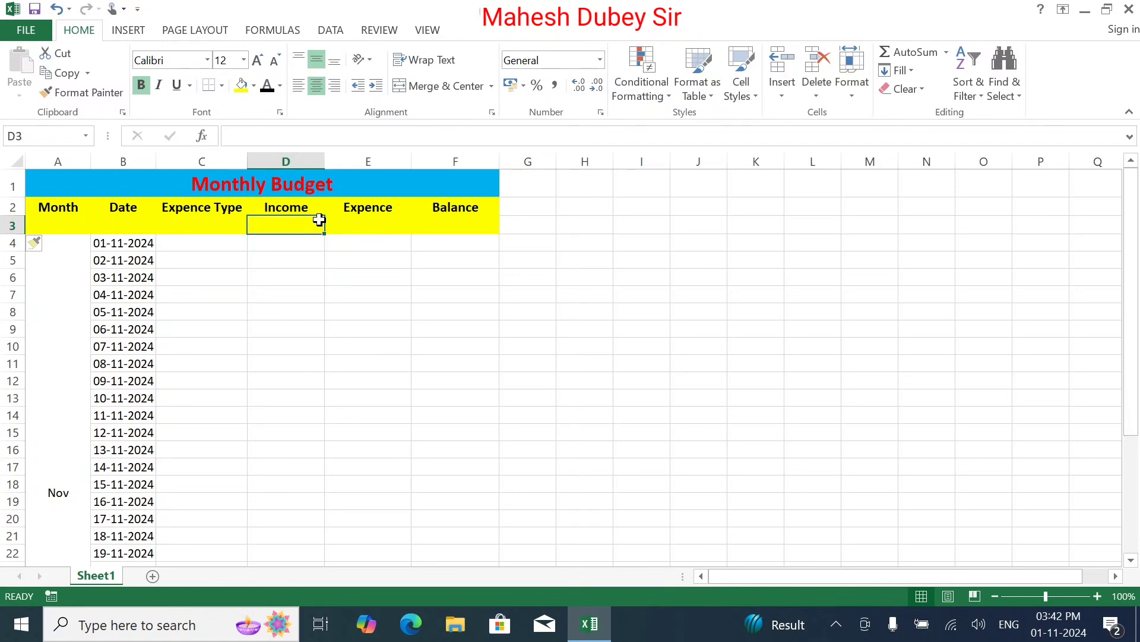
key("ctrl+z")
Enter 15000 as the income in D3 for 01-11-2024.
left_click(199, 224)
left_click(293, 226)
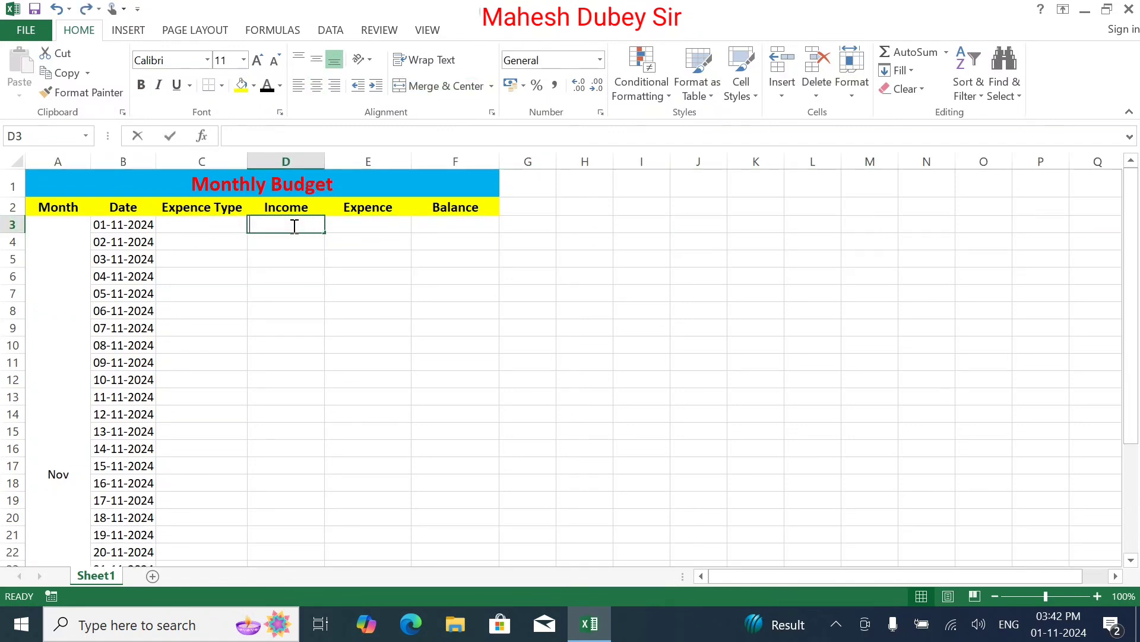
type("15000")
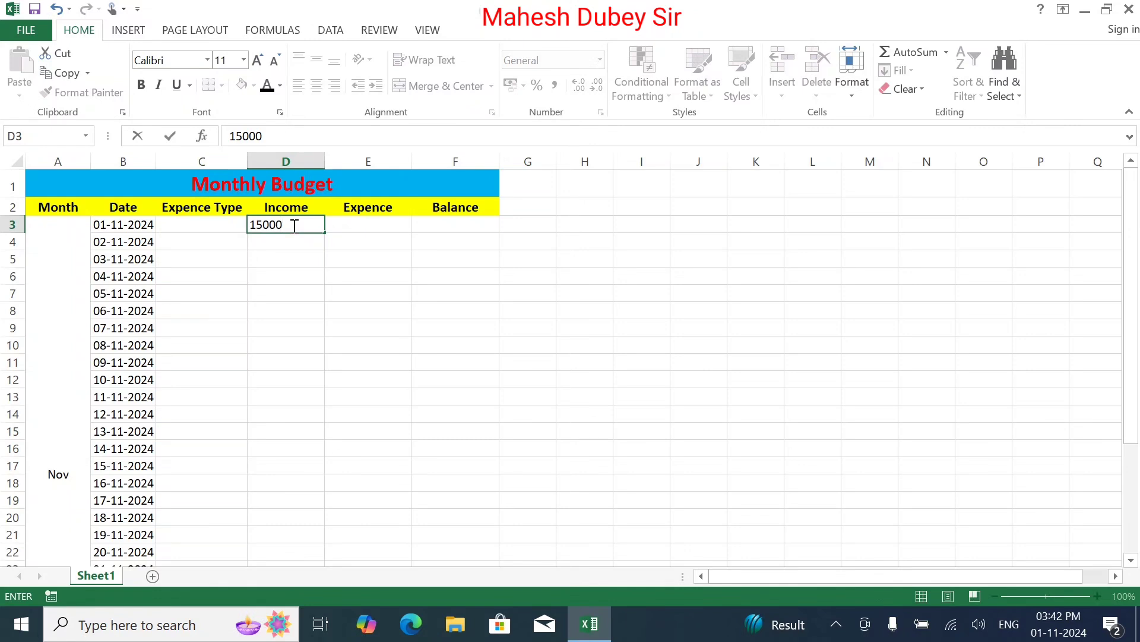
key("Return")
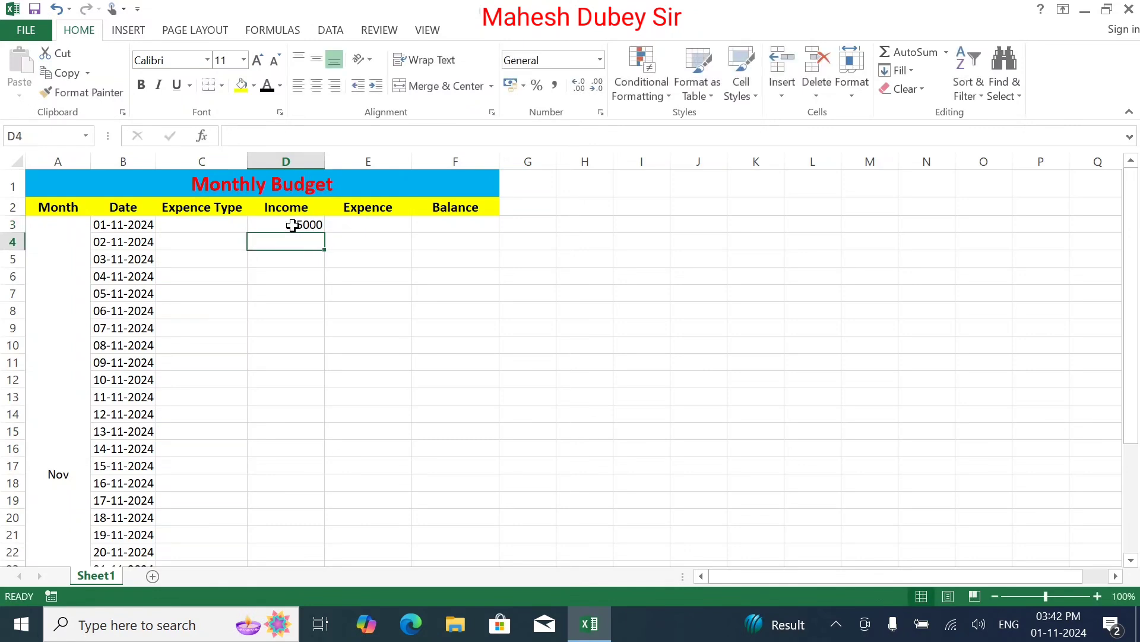
key("Left")
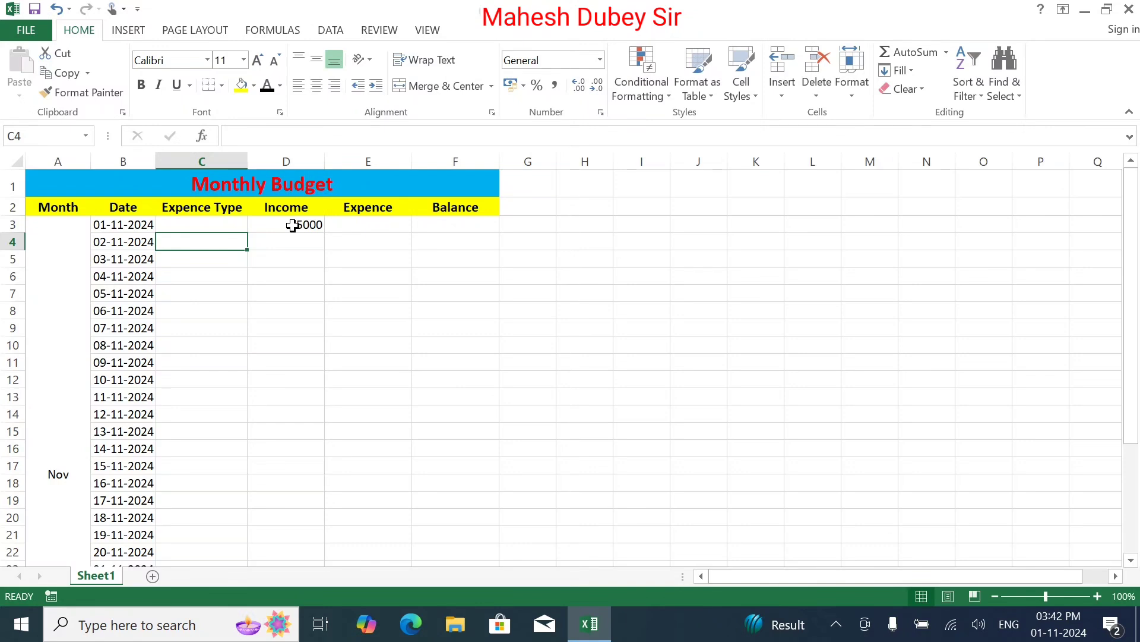
left_click(434, 227)
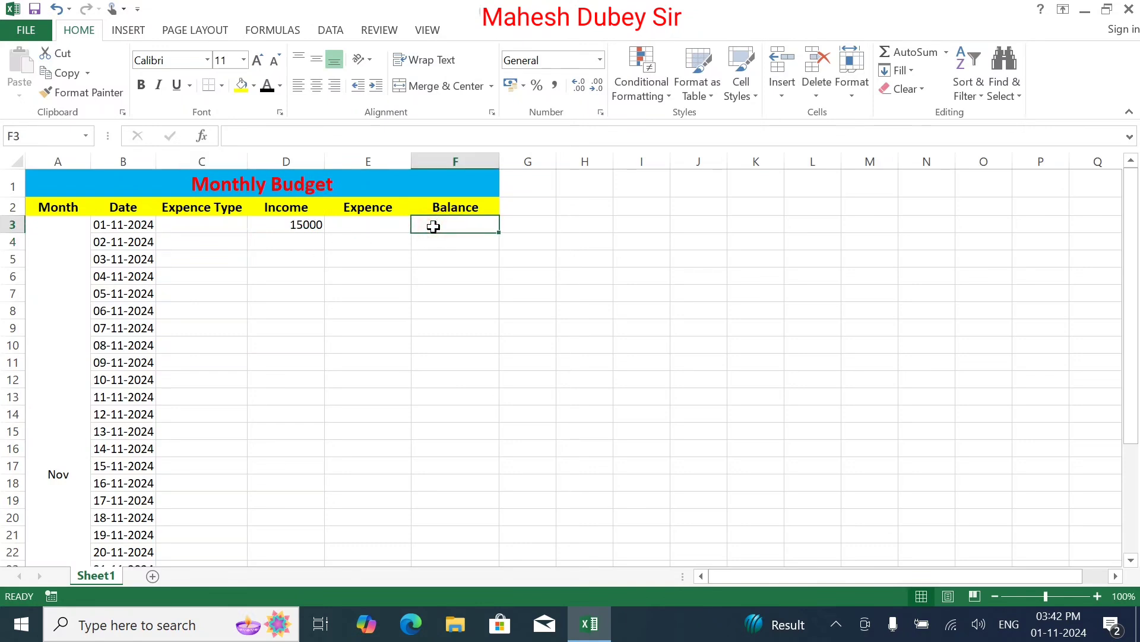
Set F3 to the formula =D3, giving an opening balance of 15000.
type("=")
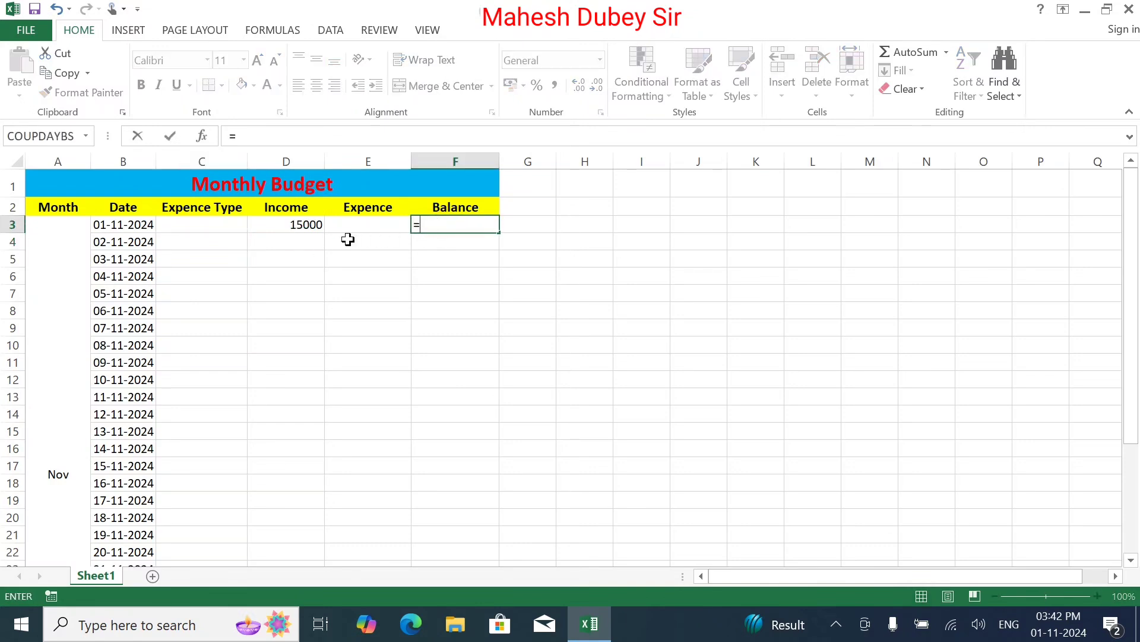
left_click(312, 224)
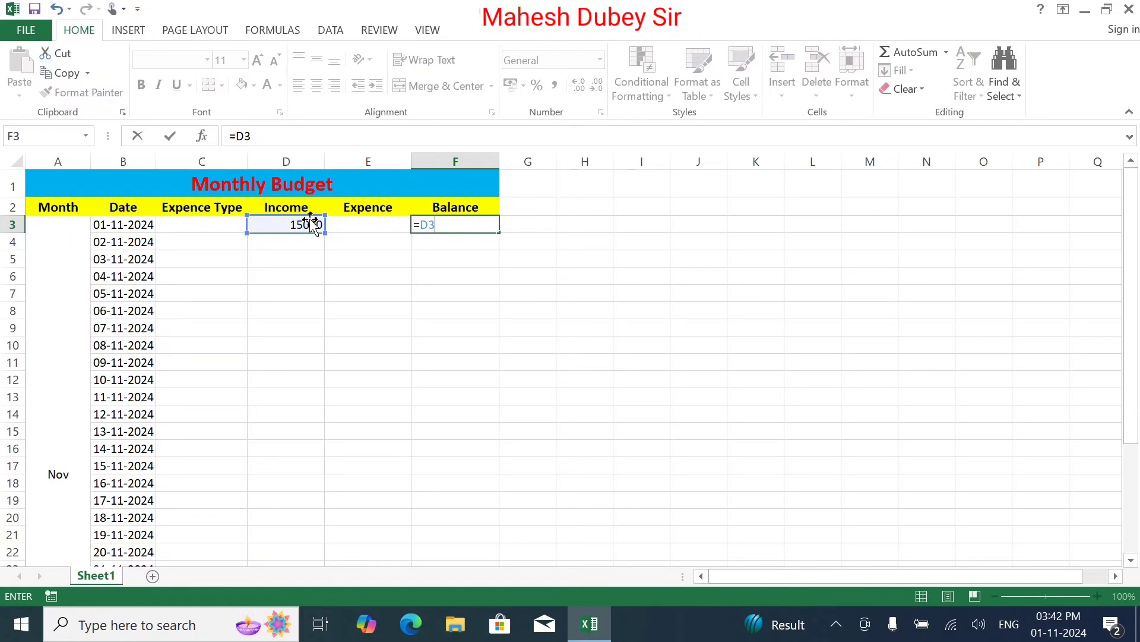
key("Return")
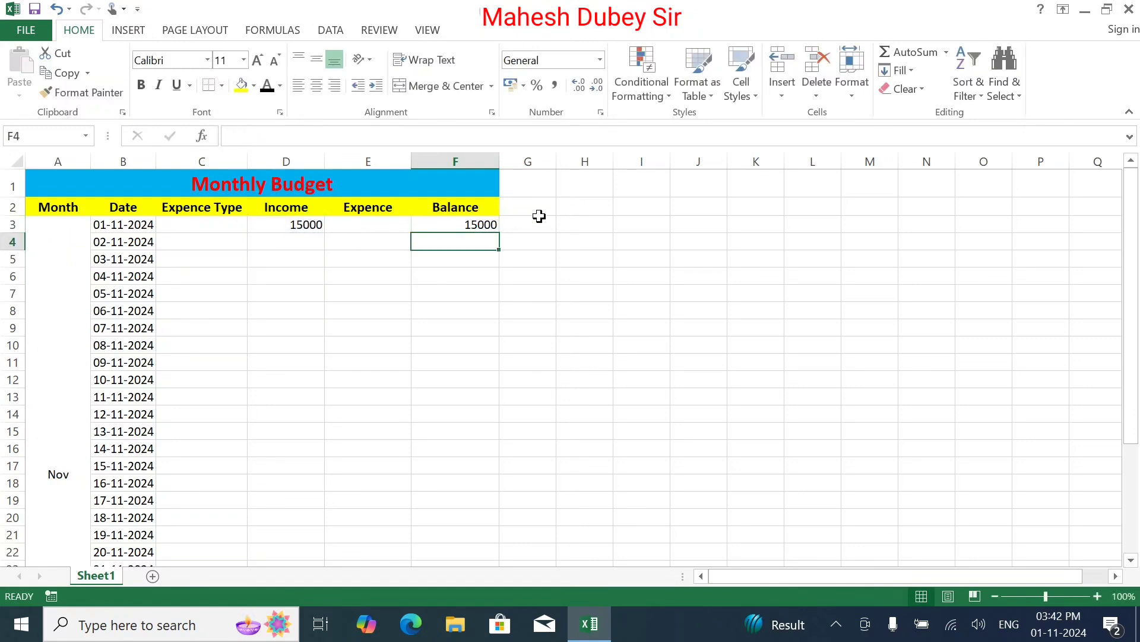
left_click(201, 244)
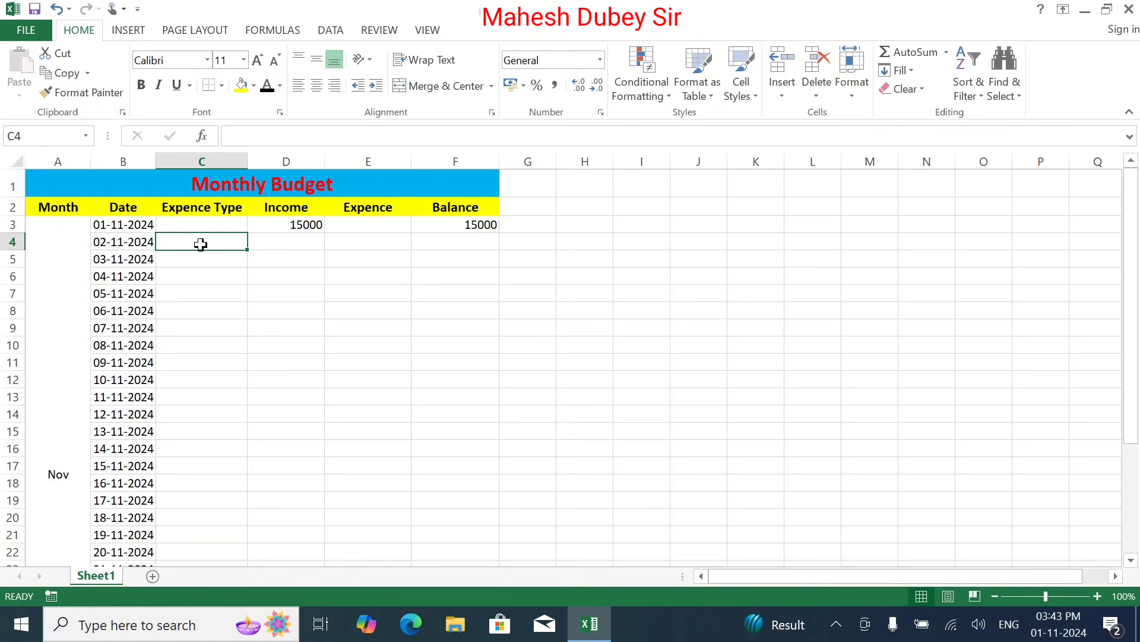
Enter Aata as the expense type in C4 and 500 as its expense in E4.
type("a")
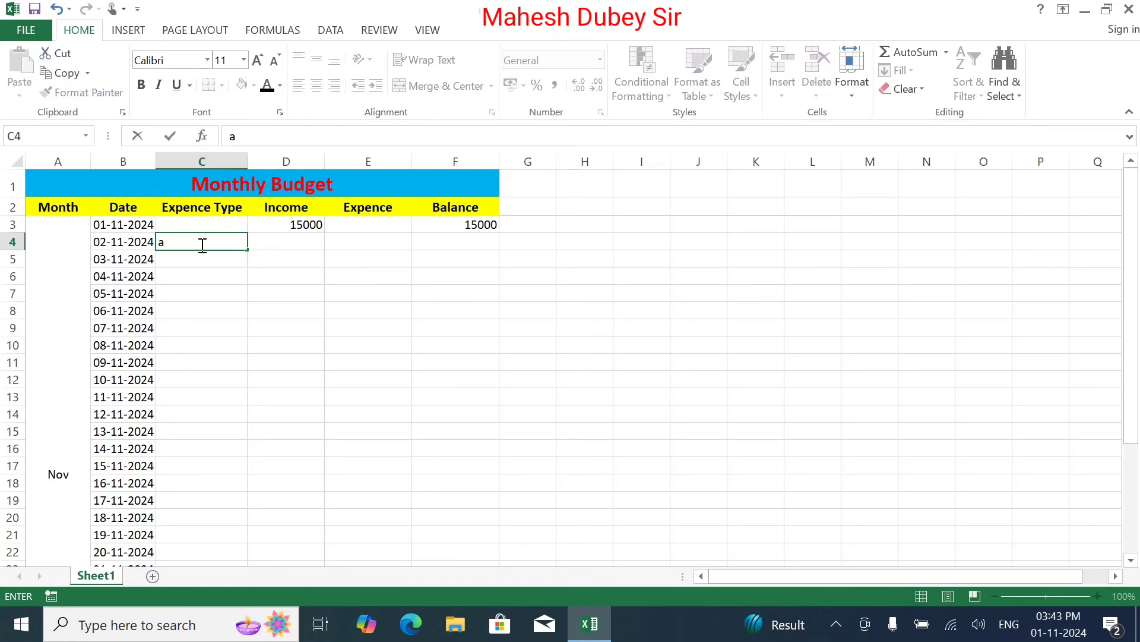
key("BackSpace")
type("A")
type("ata")
key("Tab")
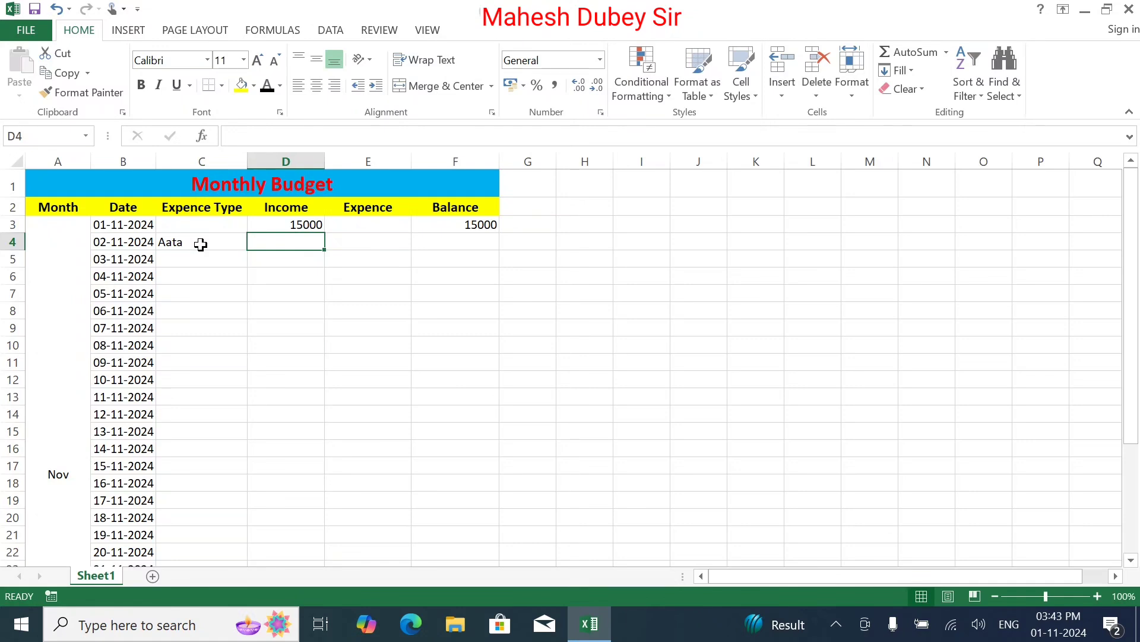
type("500")
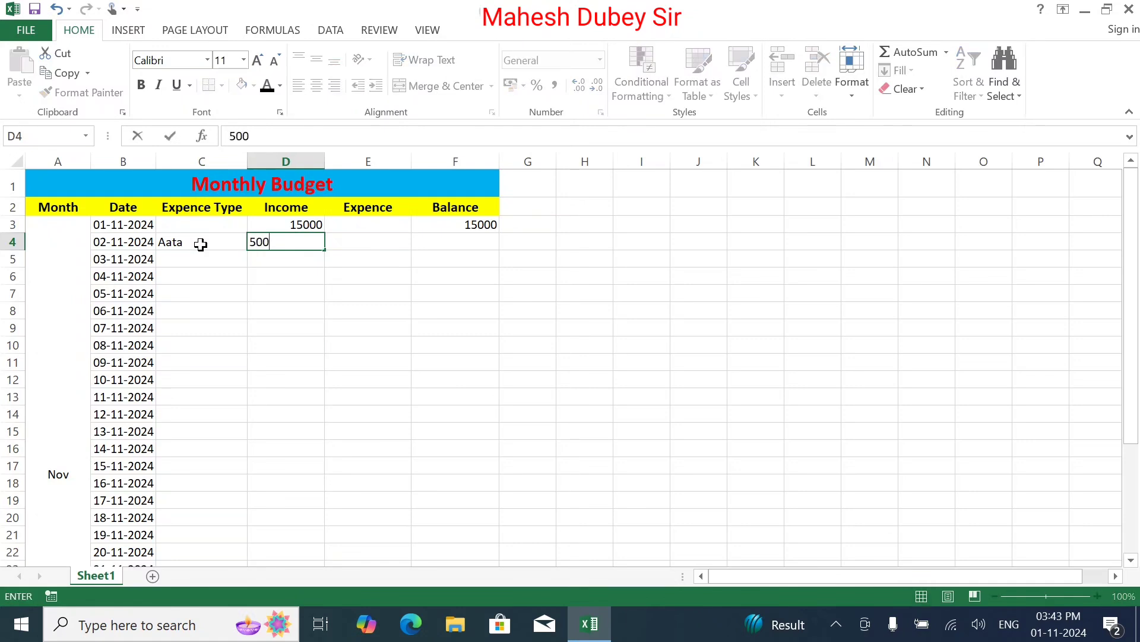
key("BackSpace")
key("BackSpace")
key("BackSpace")
key("Tab")
type("5")
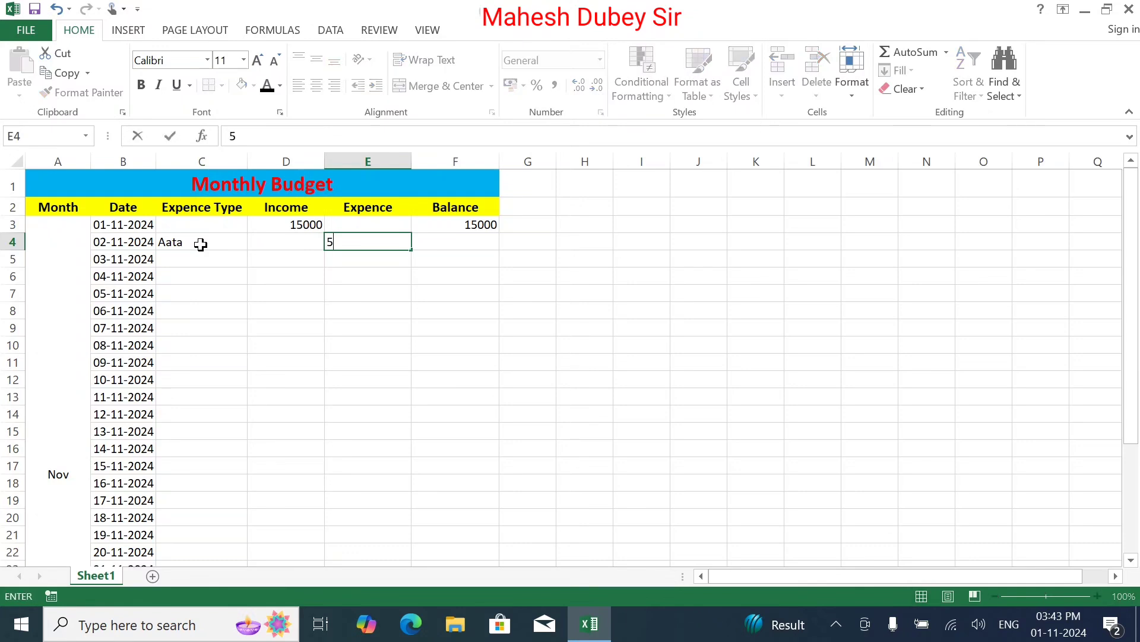
type("00")
key("Tab")
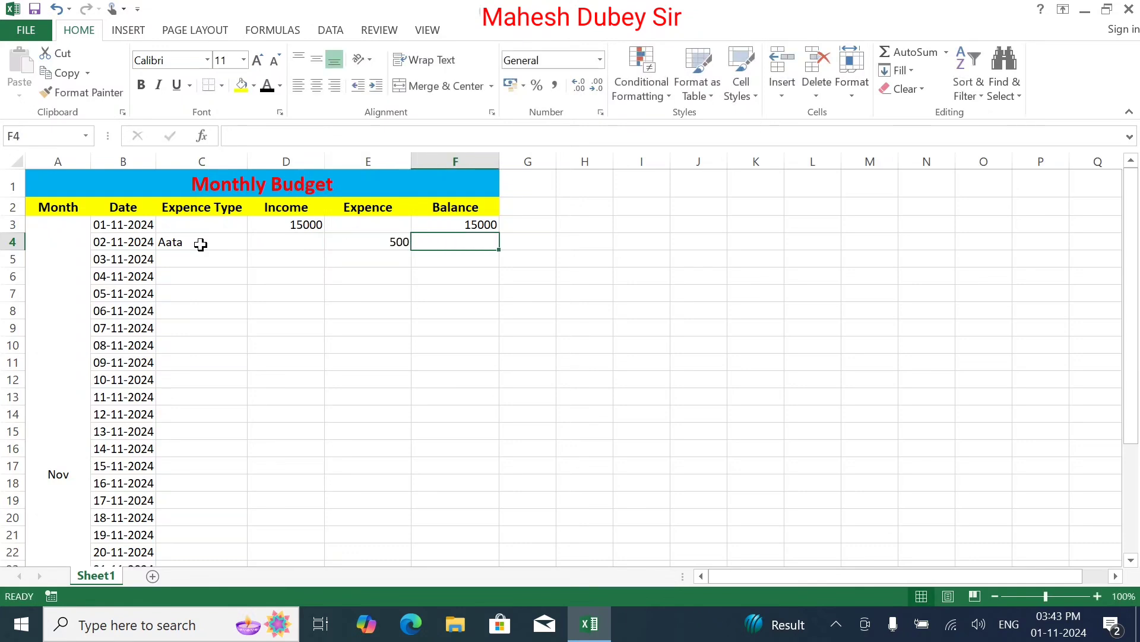
Enter =F3-E4 in Balance cell F4 so it shows 14500.
type("=")
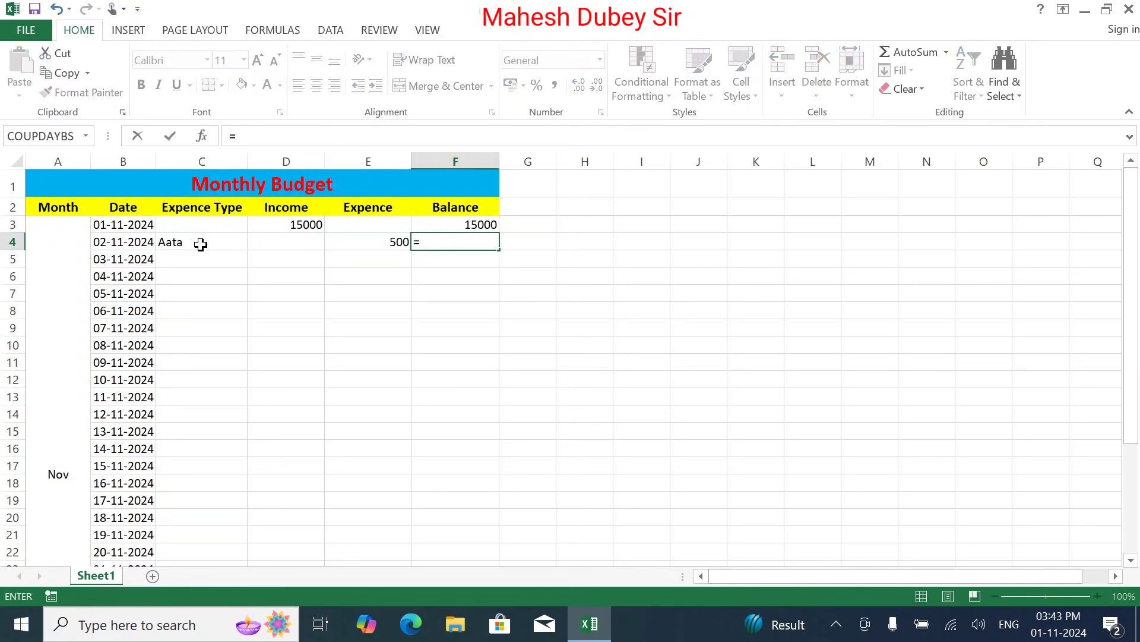
left_click(477, 226)
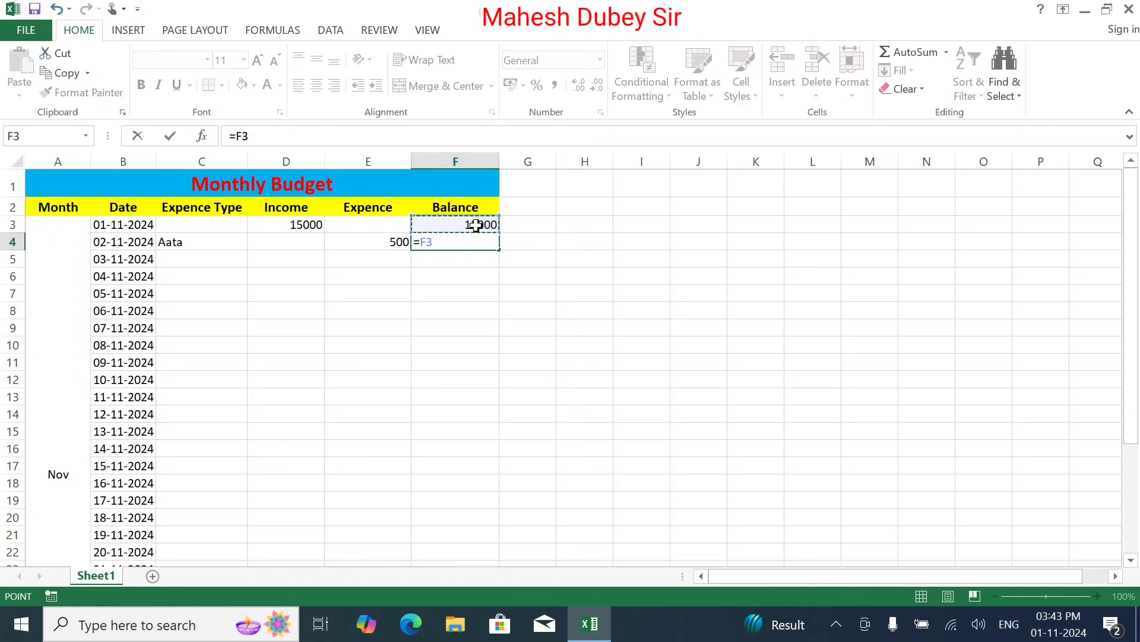
type("-")
left_click(379, 243)
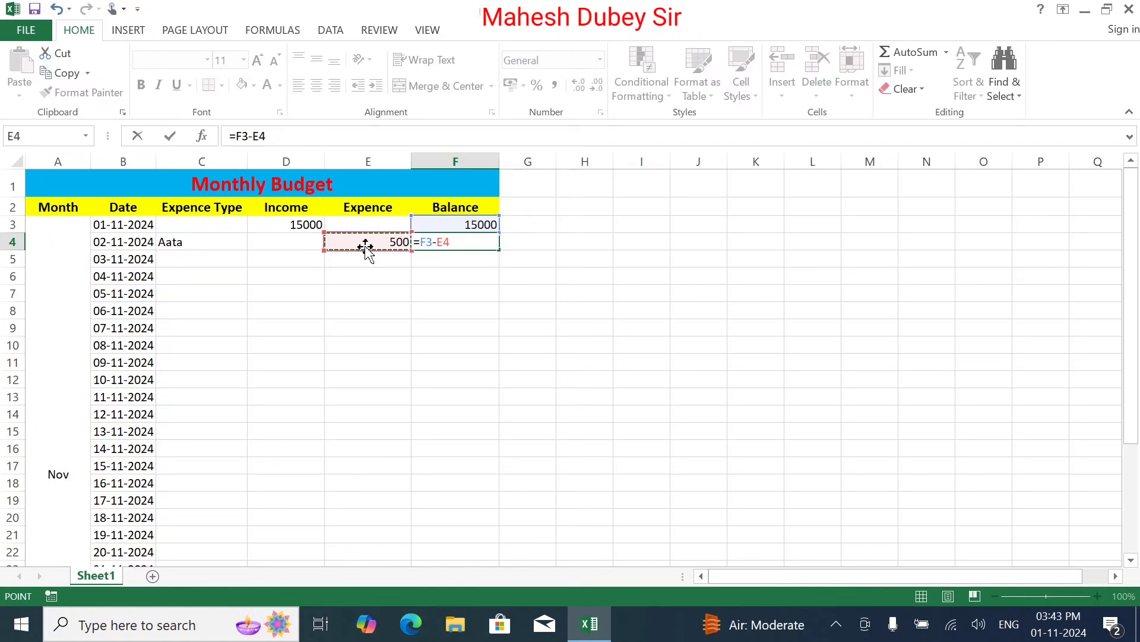
key("Return")
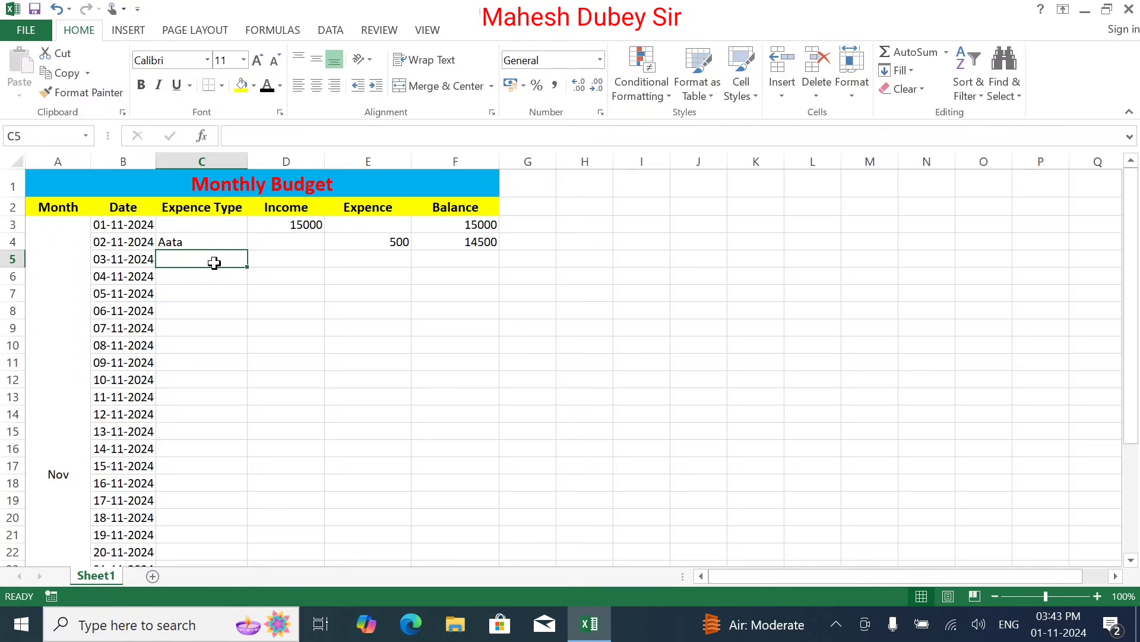
Record E_Bill with a 500 expense in row 5 and fill its running balance.
type("B")
type("ill")
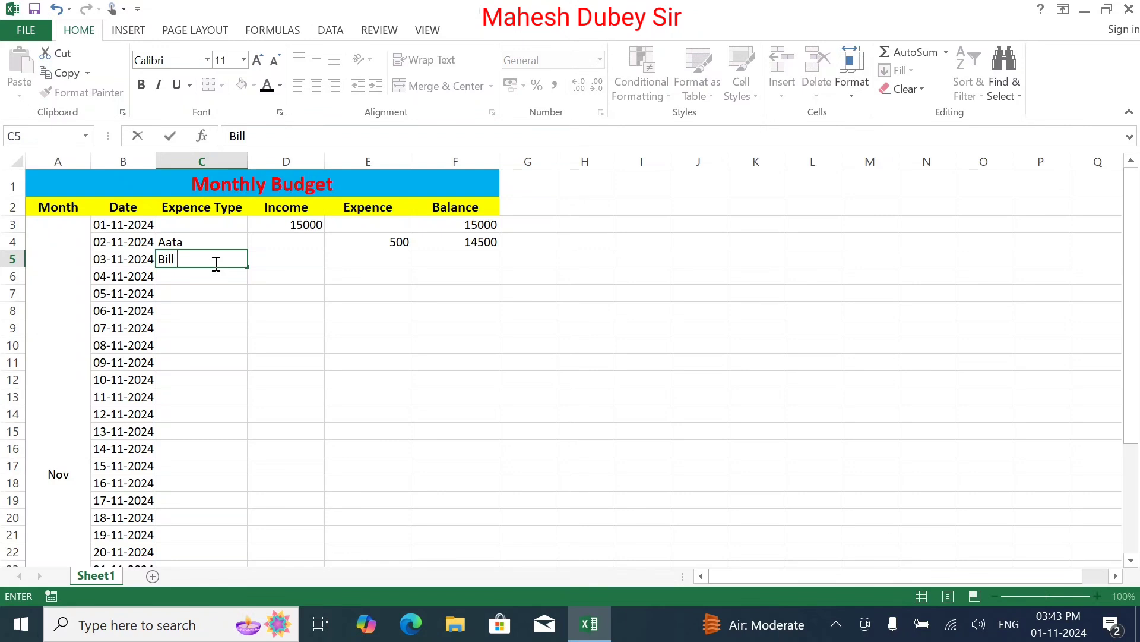
left_click(159, 259)
type("E")
type("_")
key("Tab")
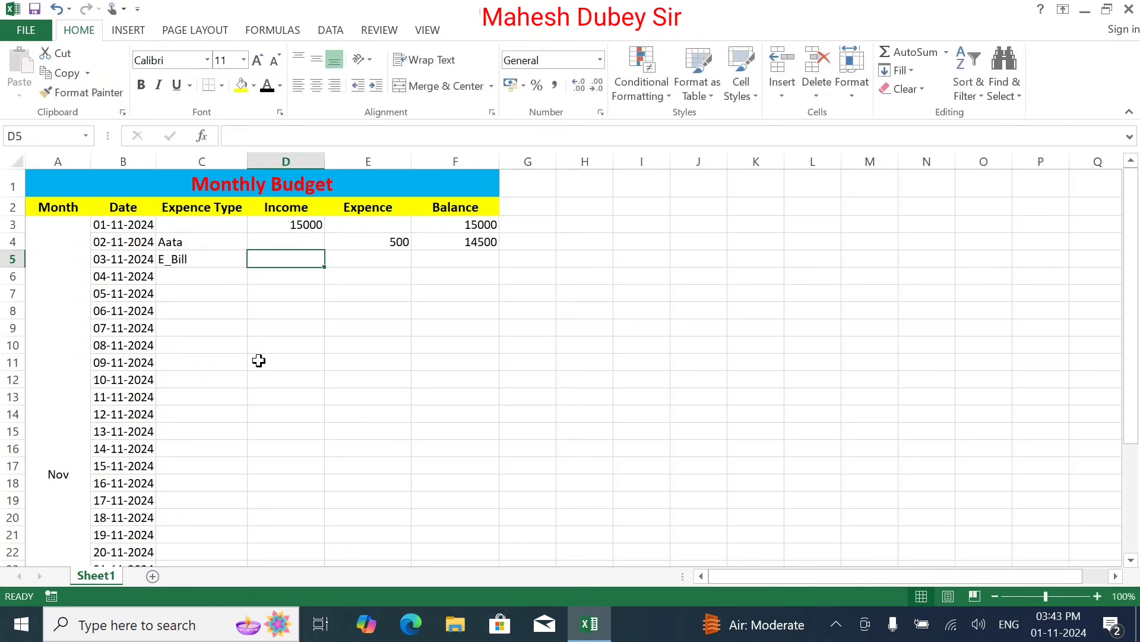
key("Tab")
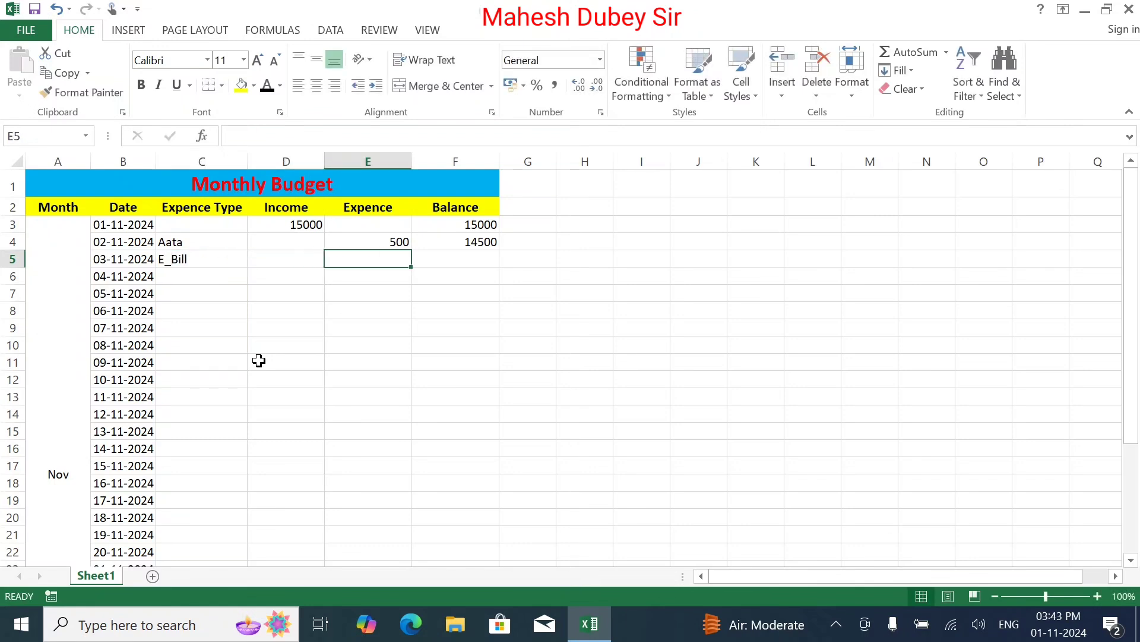
type("500")
key("Tab")
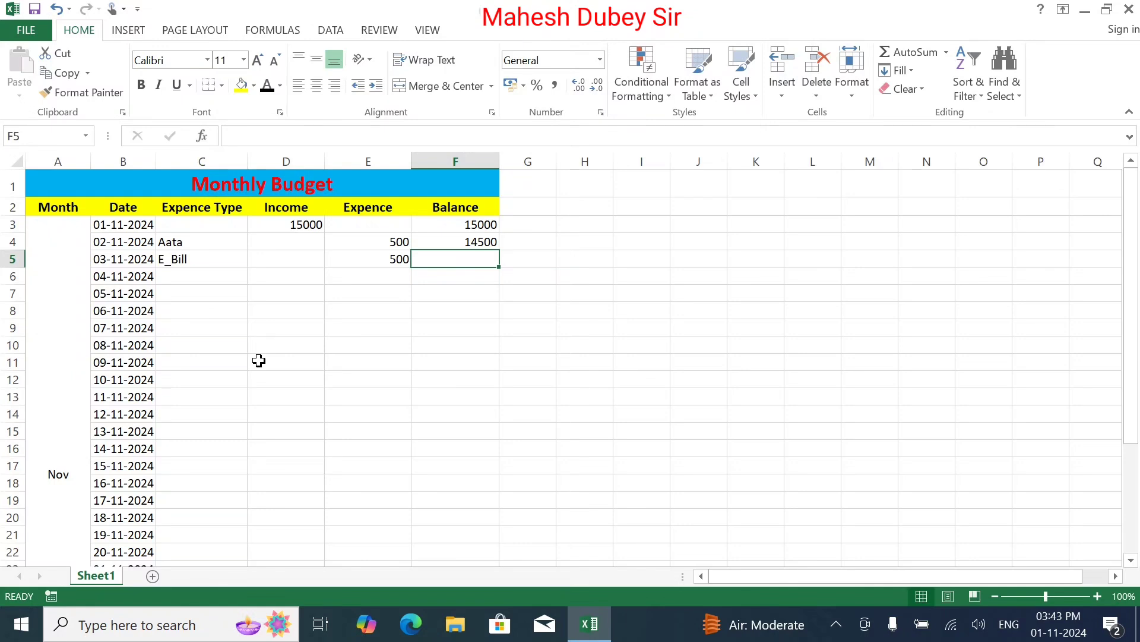
key("ctrl+d")
key("Return")
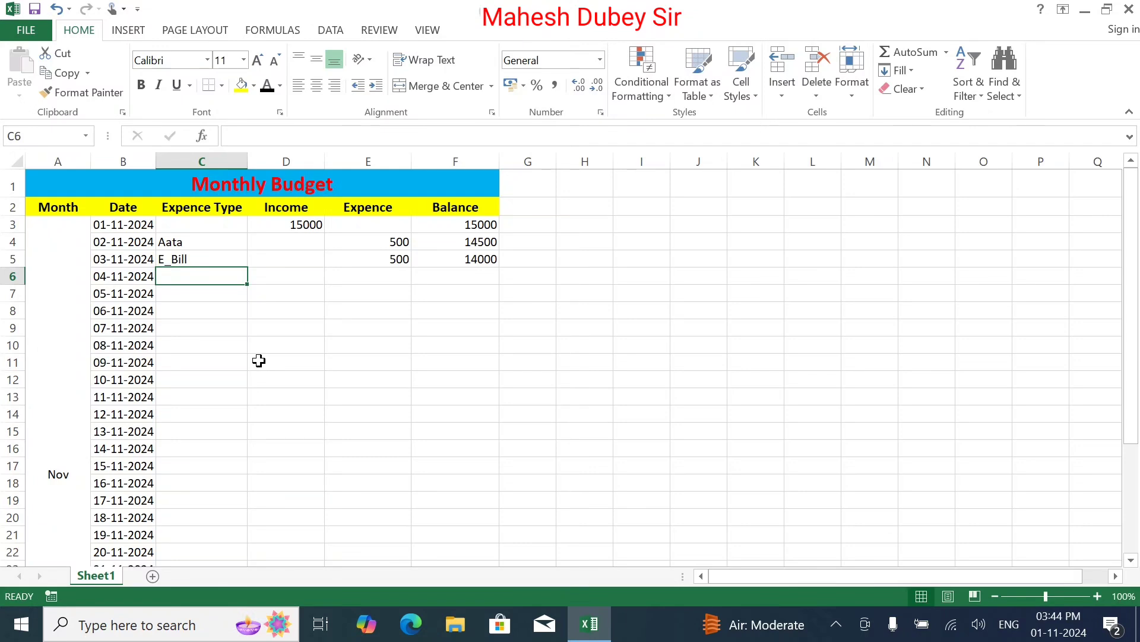
Record Gais with a 1000 expense in row 6 and fill its running balance.
type("GFar")
key("BackSpace")
key("BackSpace")
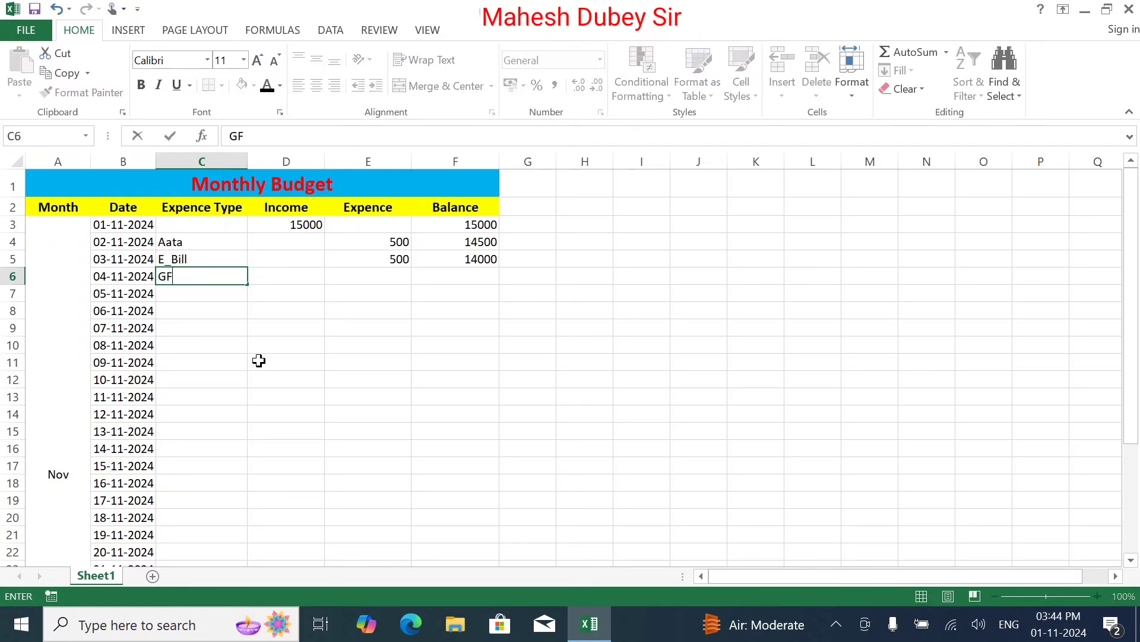
key("BackSpace")
type("a")
type("is")
key("Tab")
key("Tab")
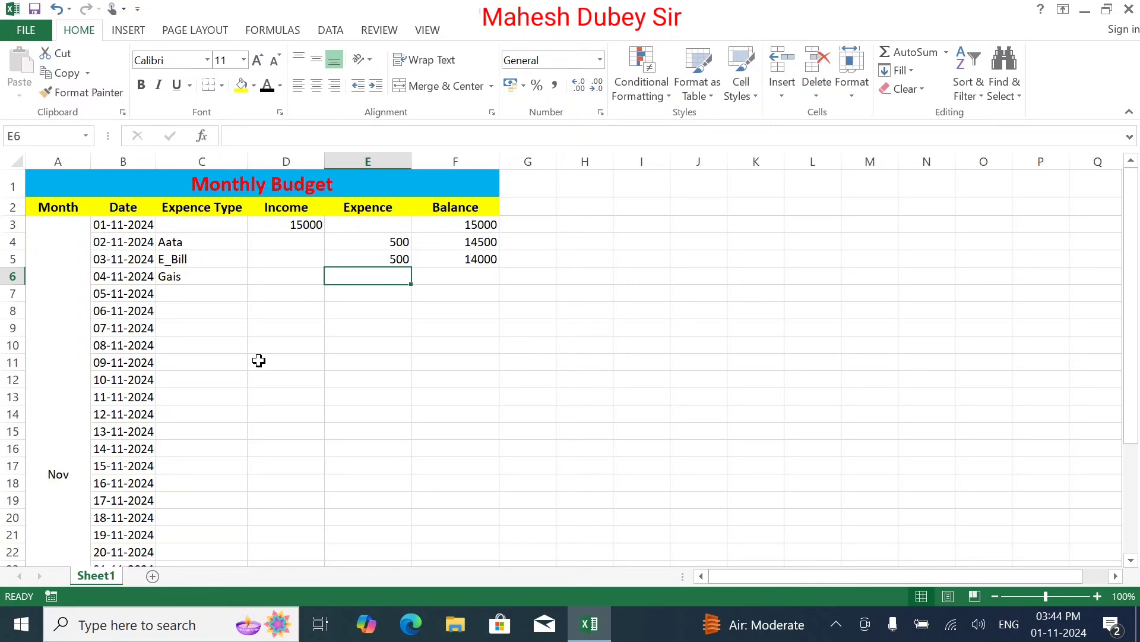
type("1000")
key("Tab")
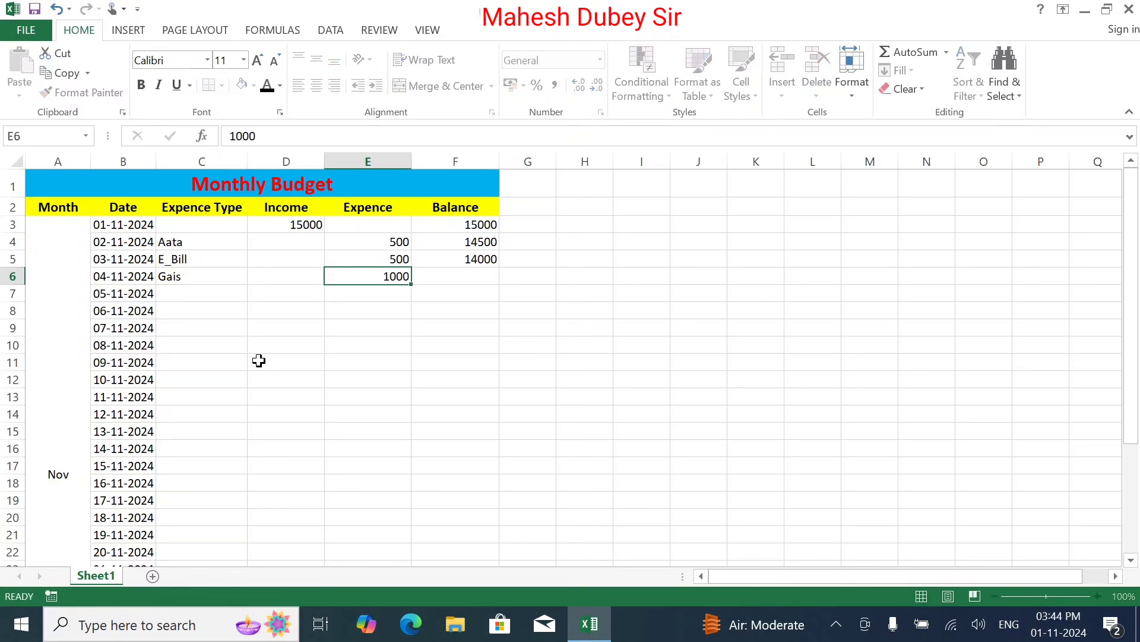
key("ctrl+d")
key("Return")
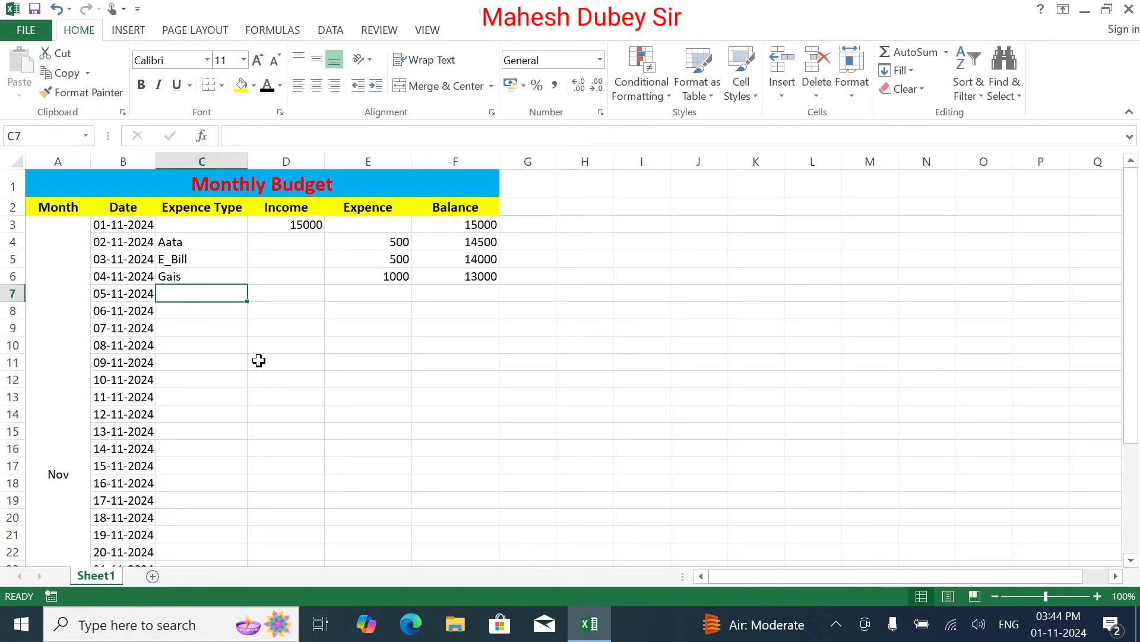
Record Fruits with a 500 expense in row 7 and fill its balance to 12500.
type("S")
key("BackSpace")
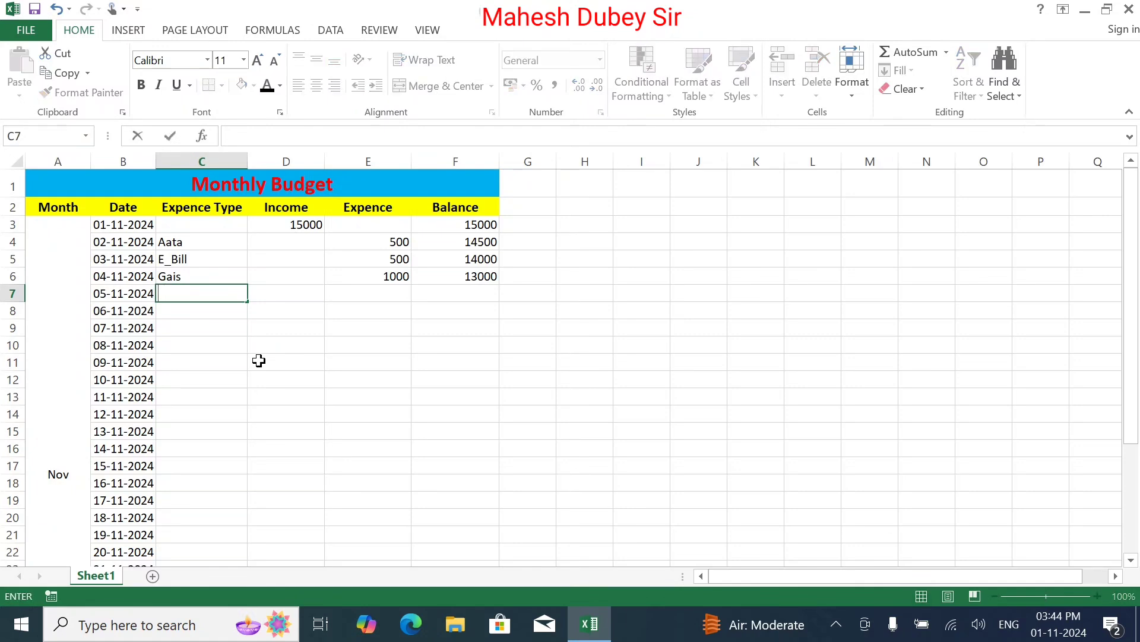
type("F")
type("rut")
type("s")
key("BackSpace")
key("BackSpace")
key("BackSpace")
type("uits")
key("Tab")
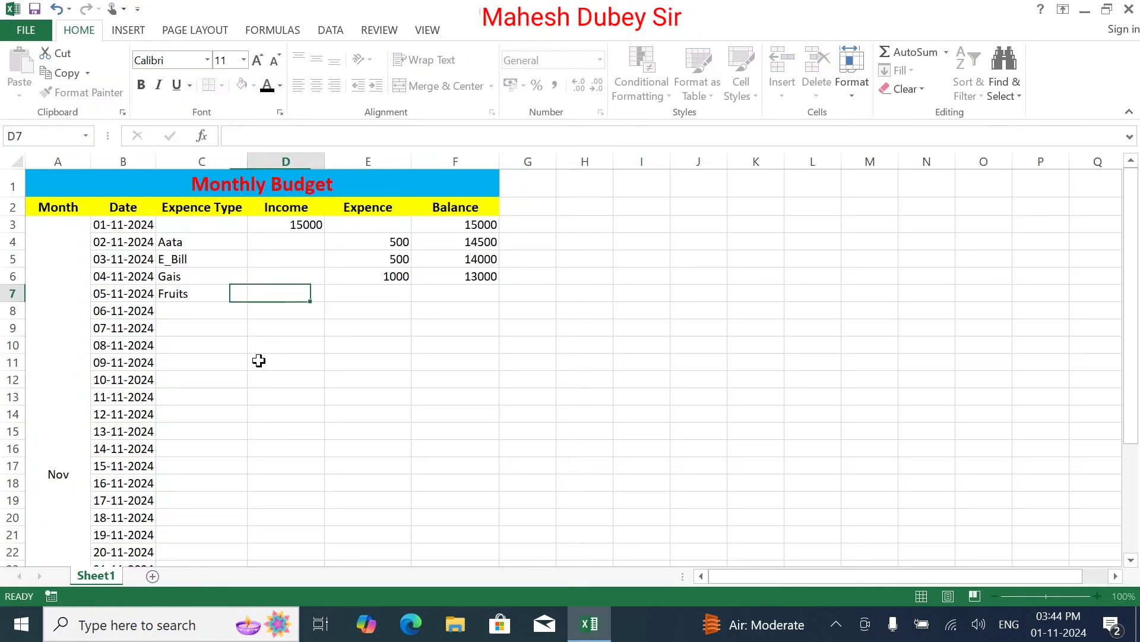
key("Tab")
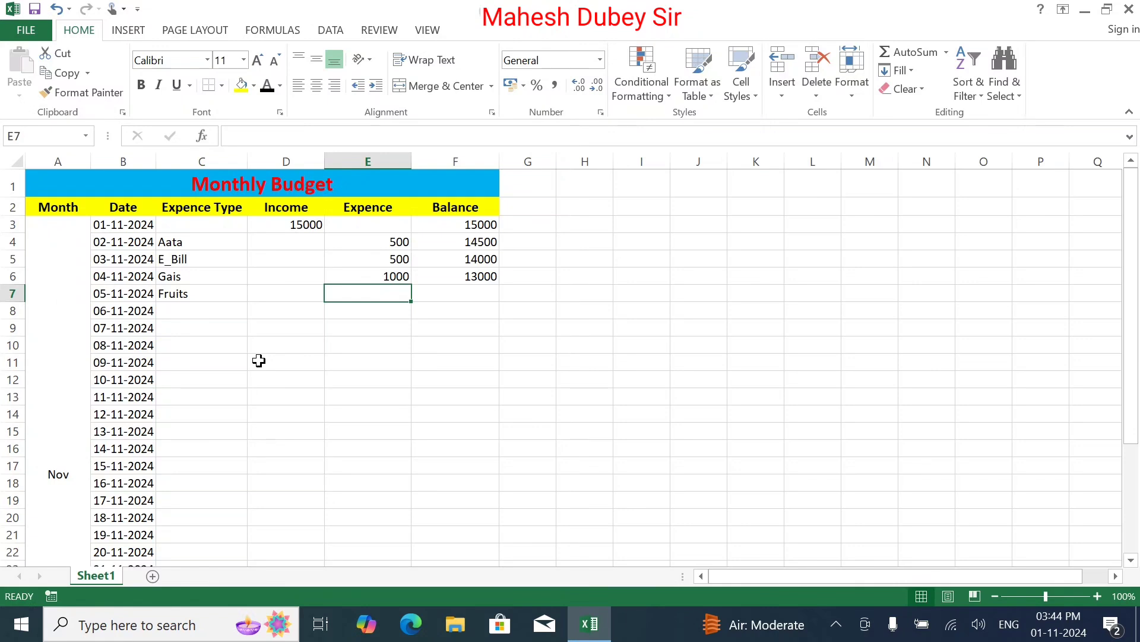
type("500")
key("Tab")
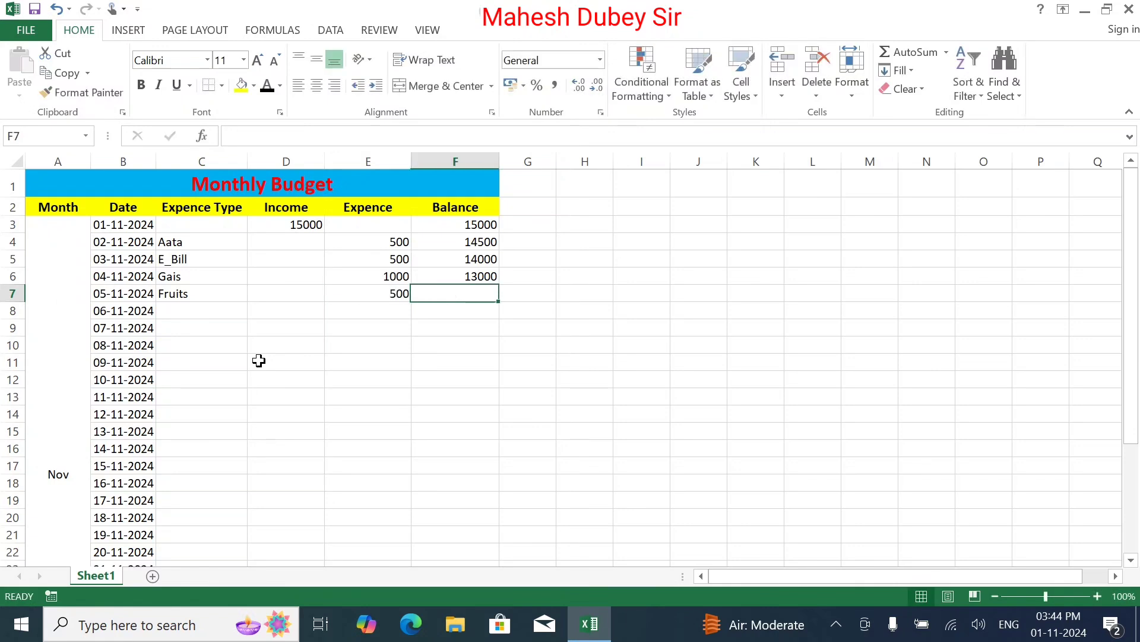
key("ctrl+d")
key("Return")
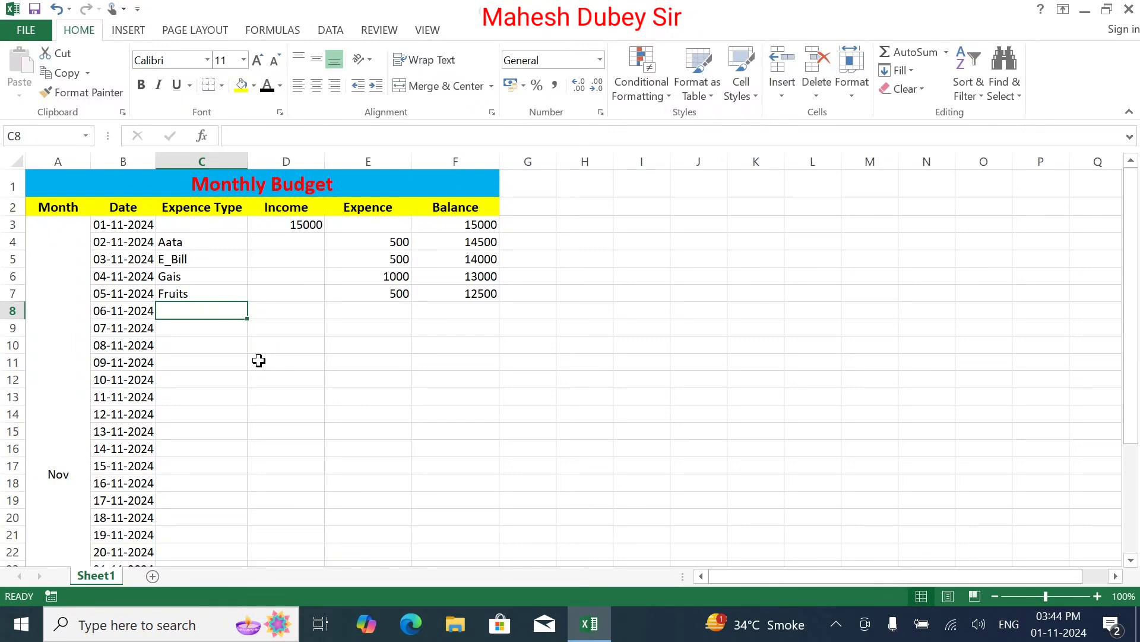
Record Bike Service with a 1500 expense in row 8, dismissing the accidental Save As.
type("Bike S")
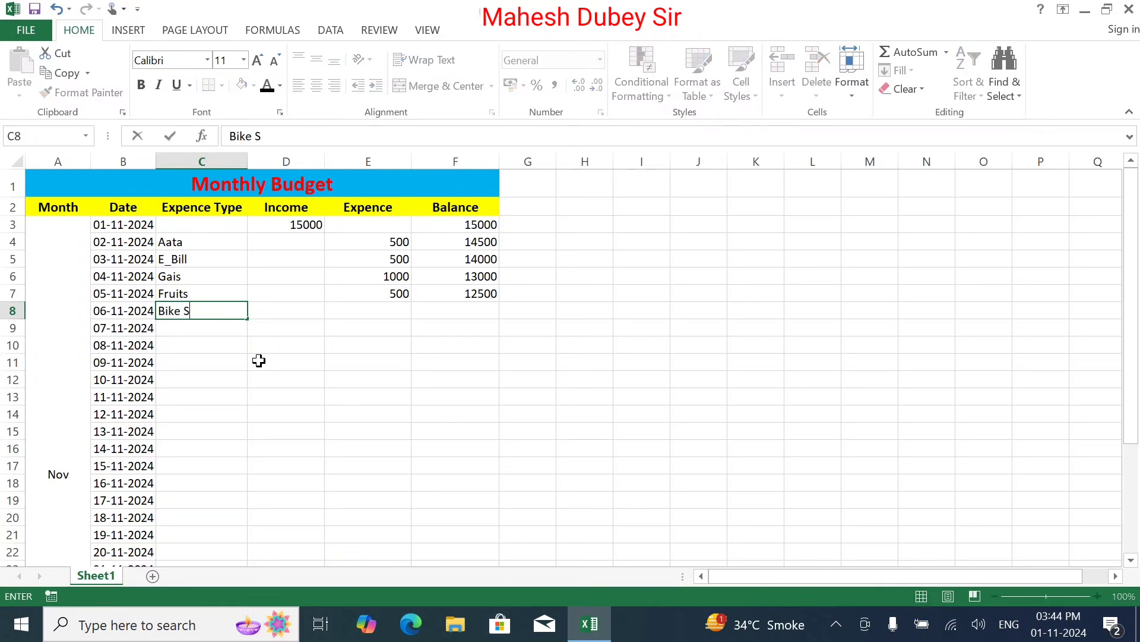
type("ervic")
type("e")
key("Tab")
key("Tab")
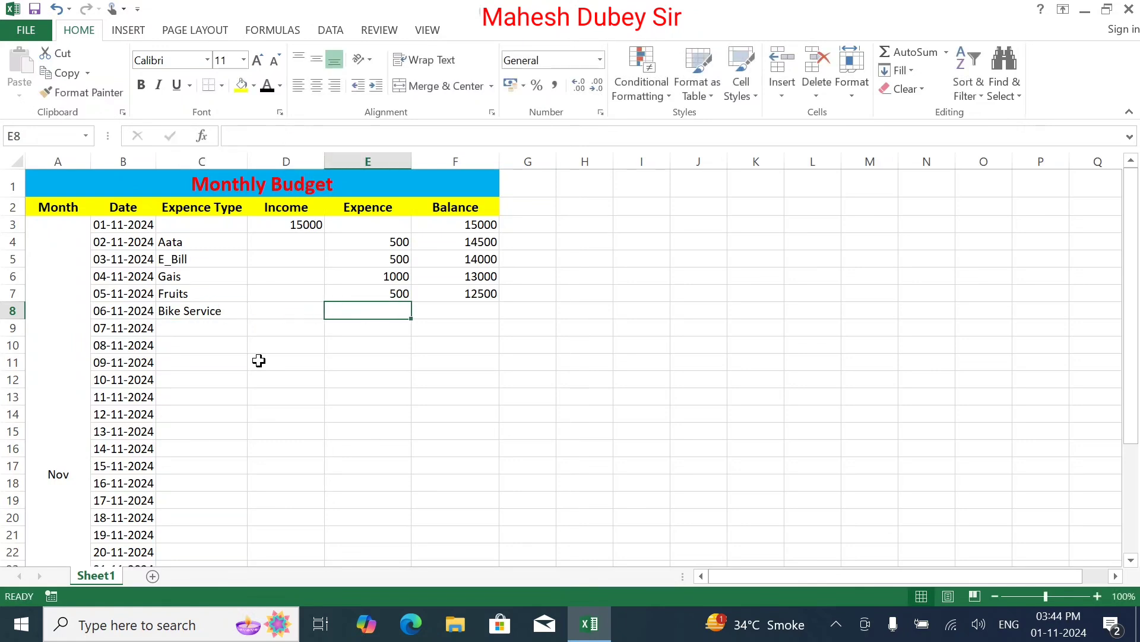
type("1500")
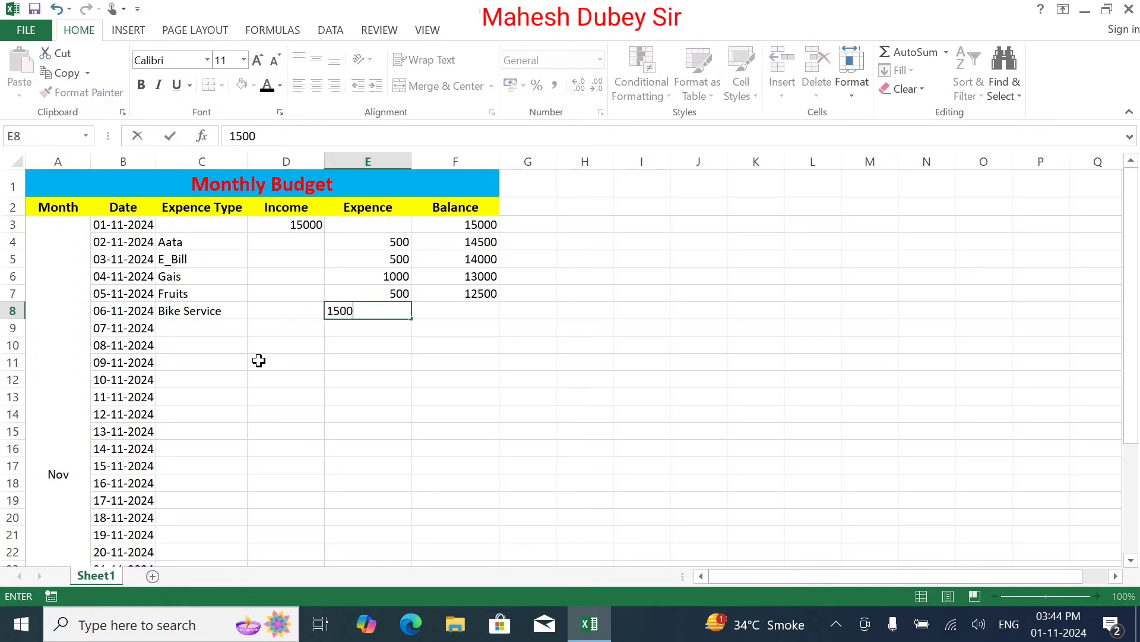
key("Tab")
key("ctrl+s")
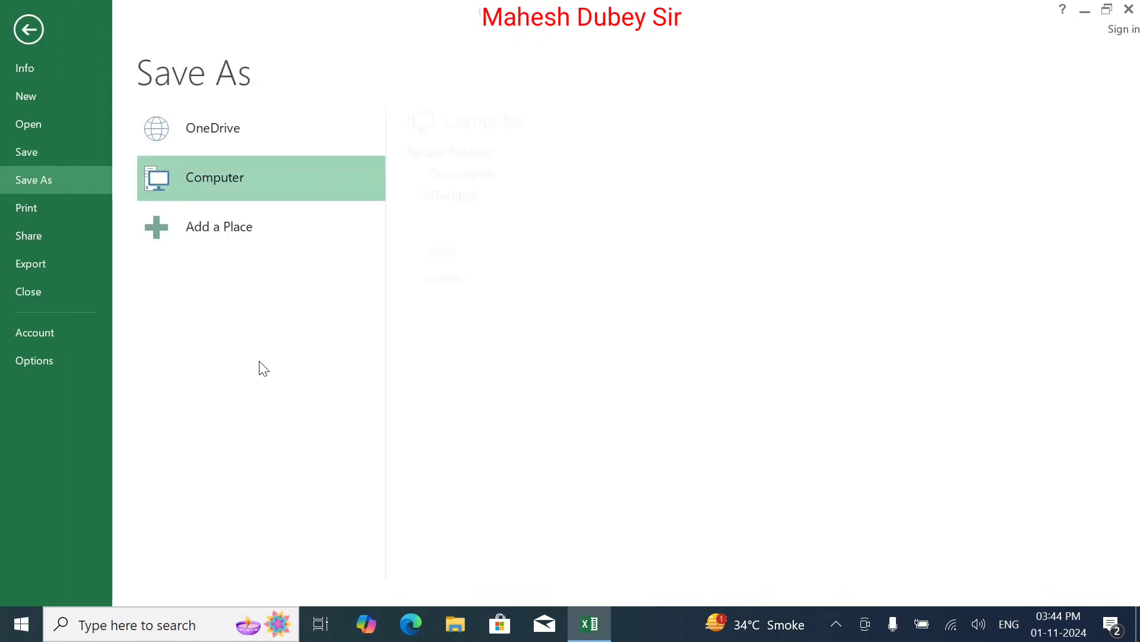
key("Escape")
key("Return")
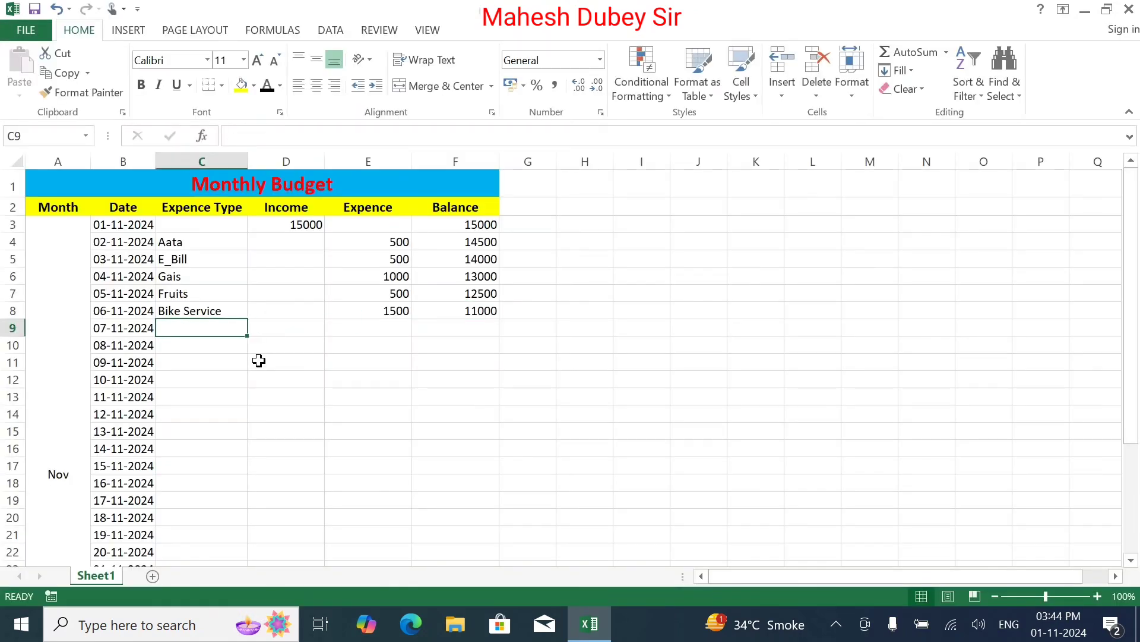
Record Petrol with a 1000 expense in row 9 and fill its balance to 10000.
type("Pro")
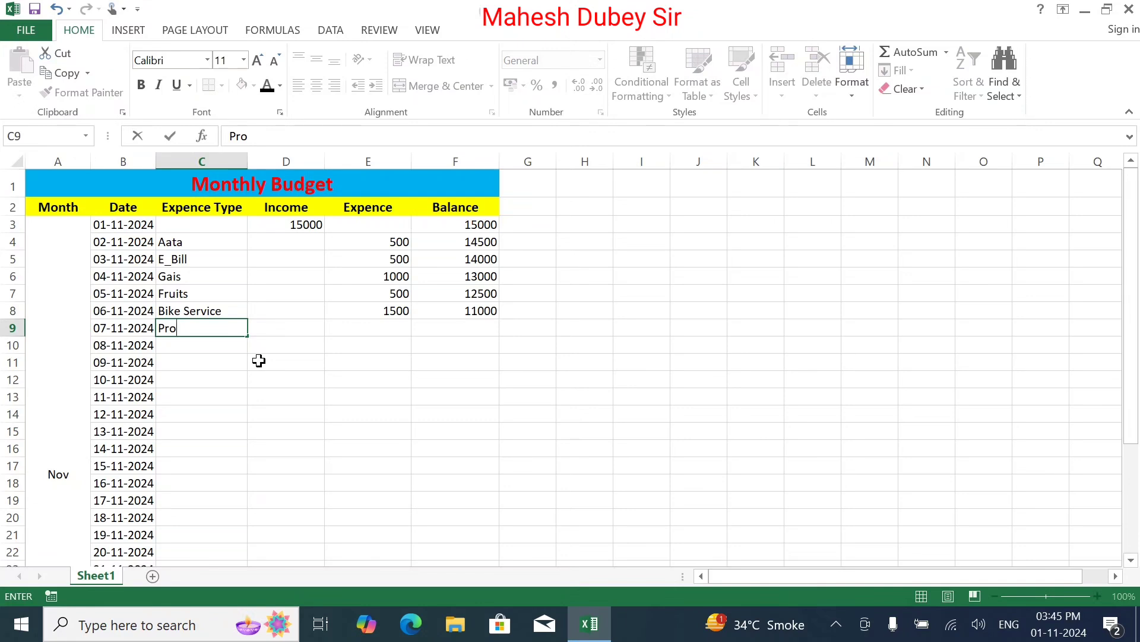
key("BackSpace")
type("et")
key("BackSpace")
key("BackSpace")
key("BackSpace")
type("etrol")
key("Tab")
key("Tab")
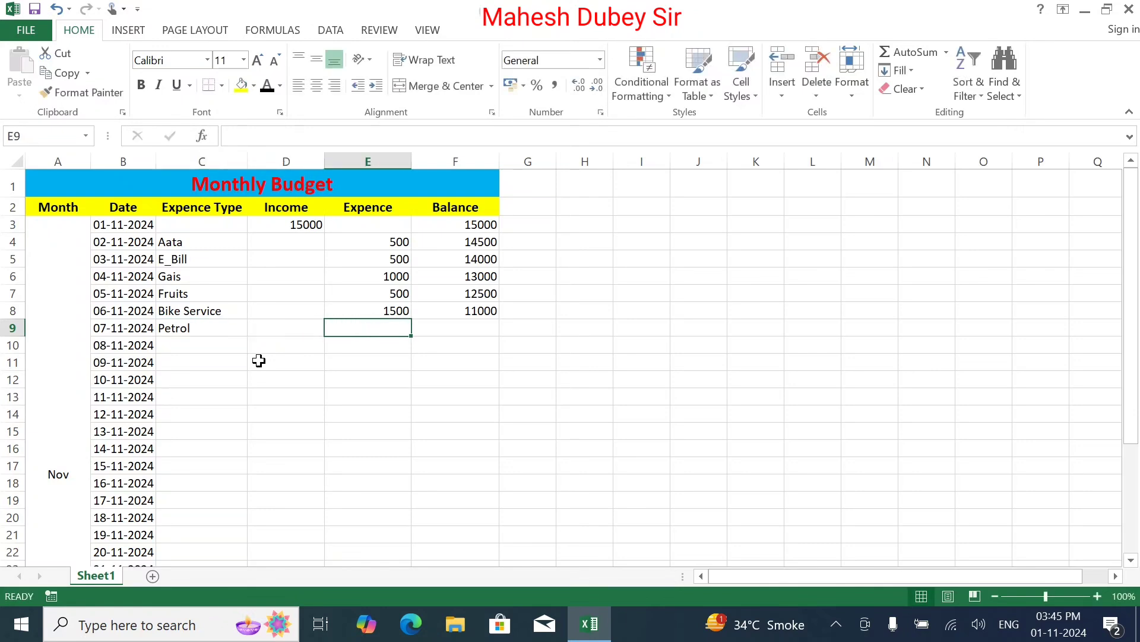
type("1000")
key("Tab")
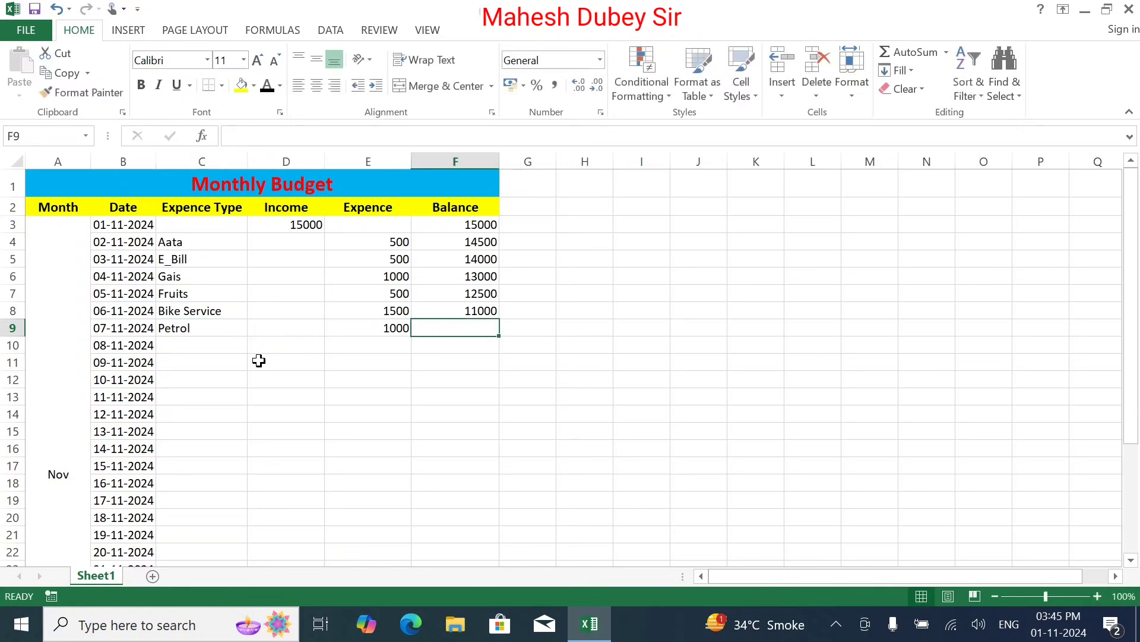
key("ctrl+d")
key("Return")
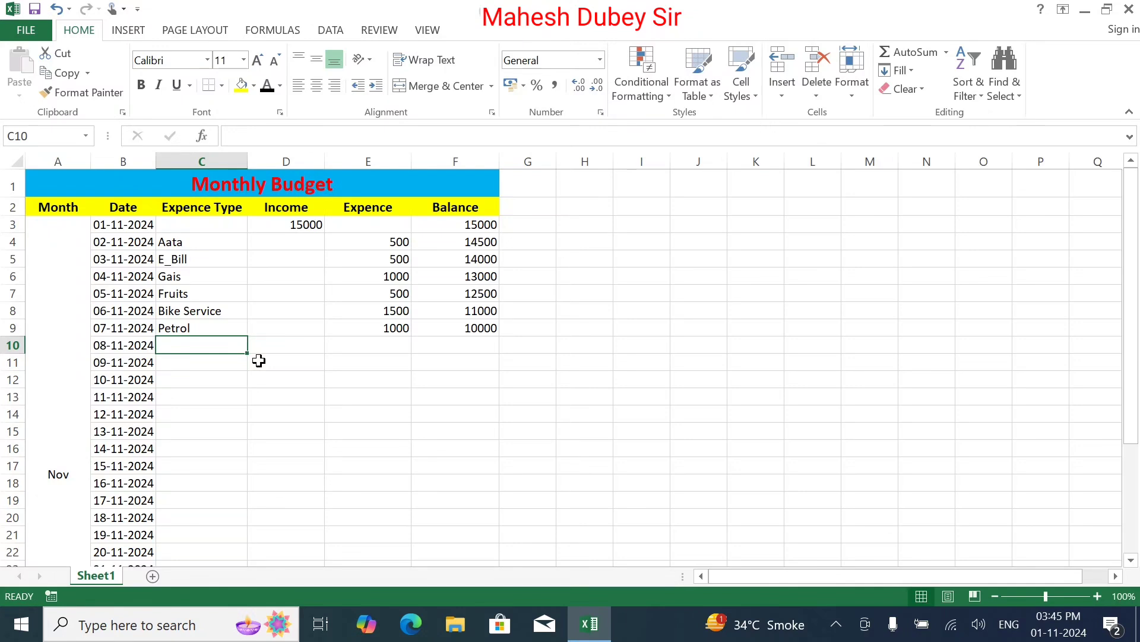
Enter Penting with a 12000 expense in row 10 and fill its balance, giving -2000.
scroll(259, 368, "down", 1)
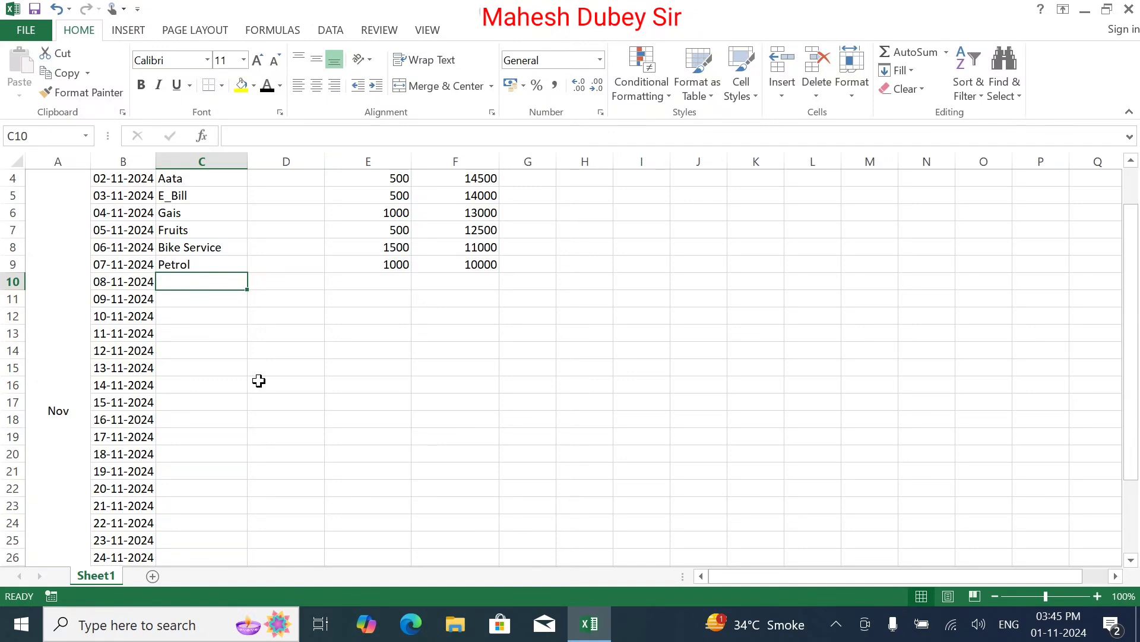
type("E")
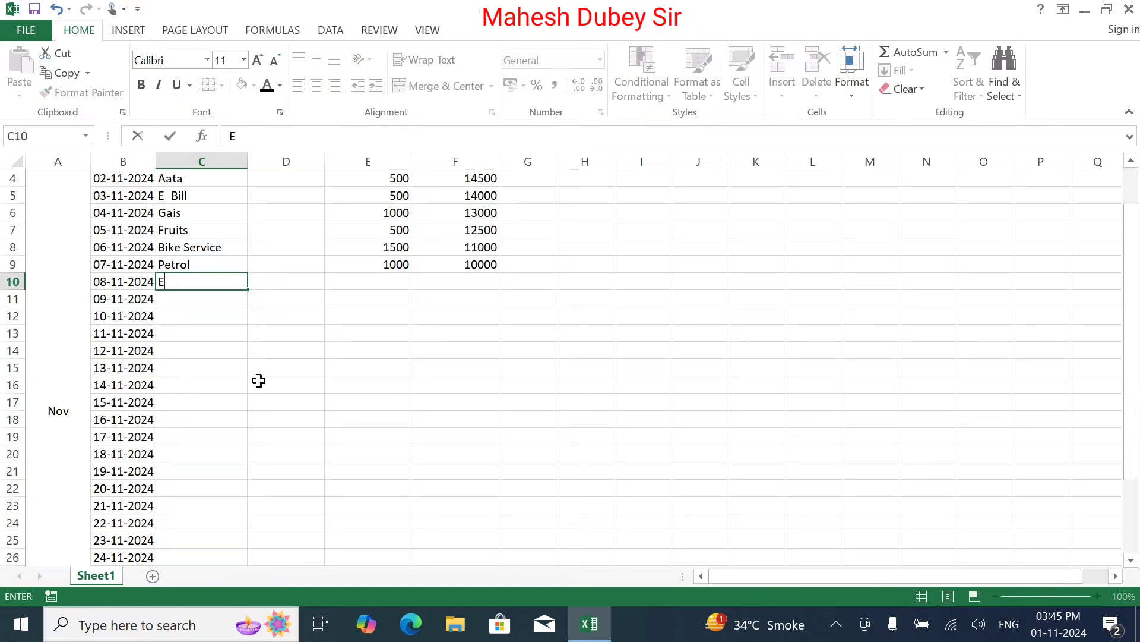
key("BackSpace")
type("Pe")
type("nti")
type("ng")
key("Tab")
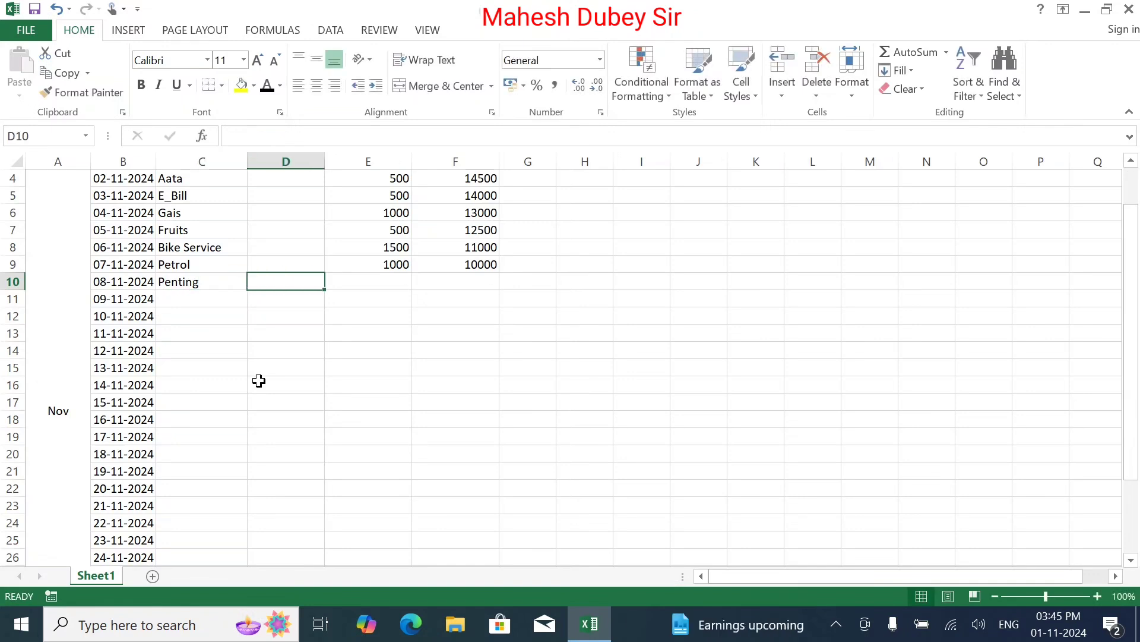
key("Tab")
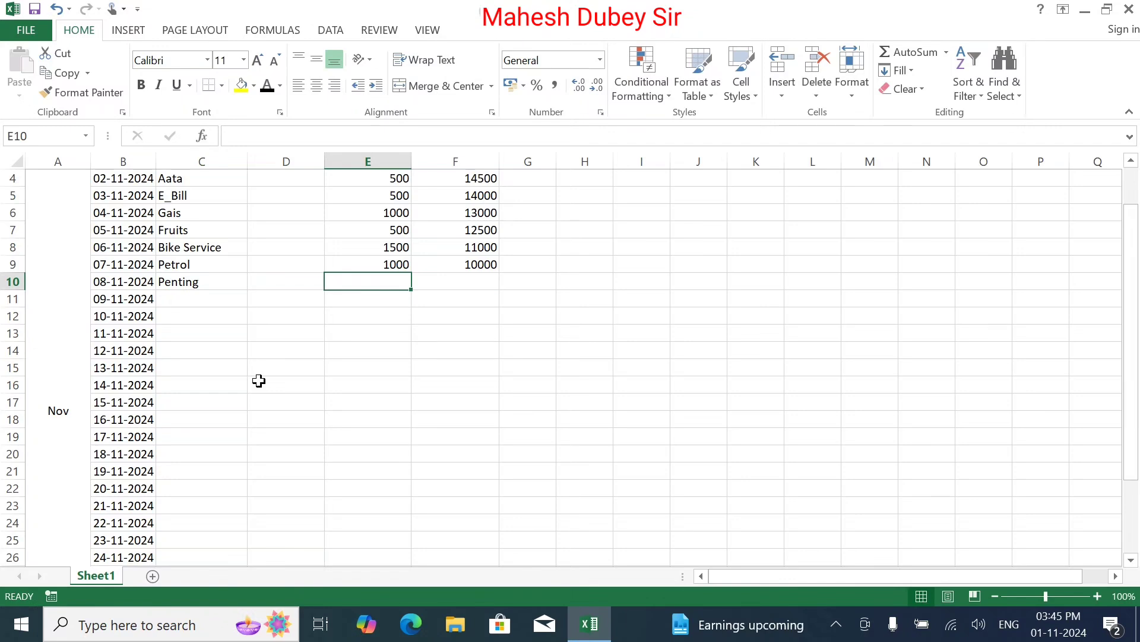
type("12000")
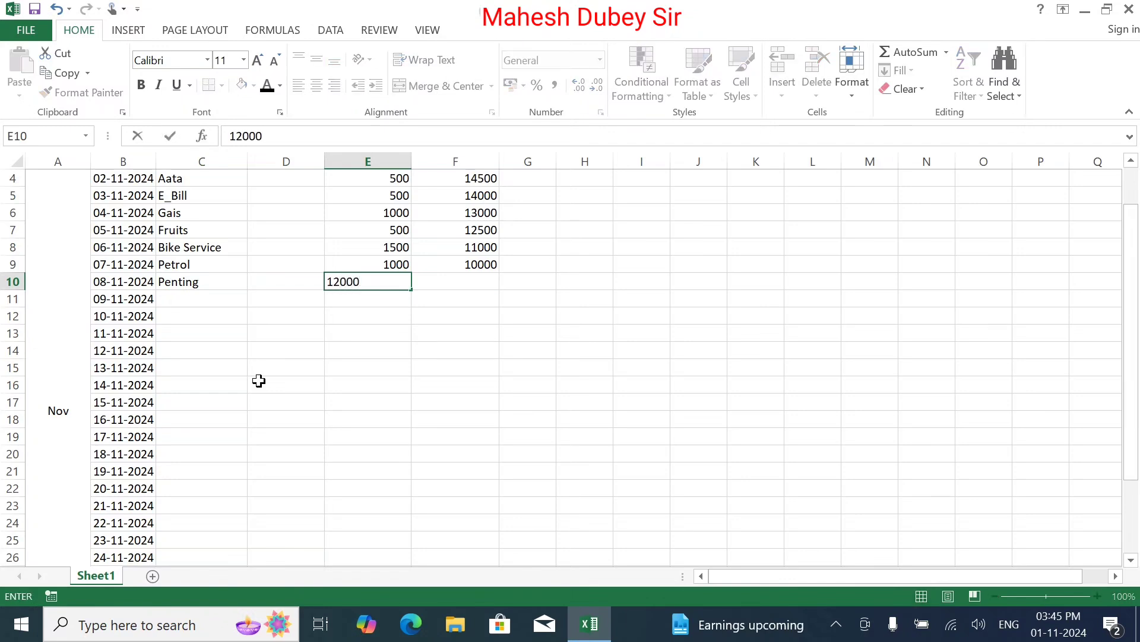
key("Tab")
key("ctrl+d")
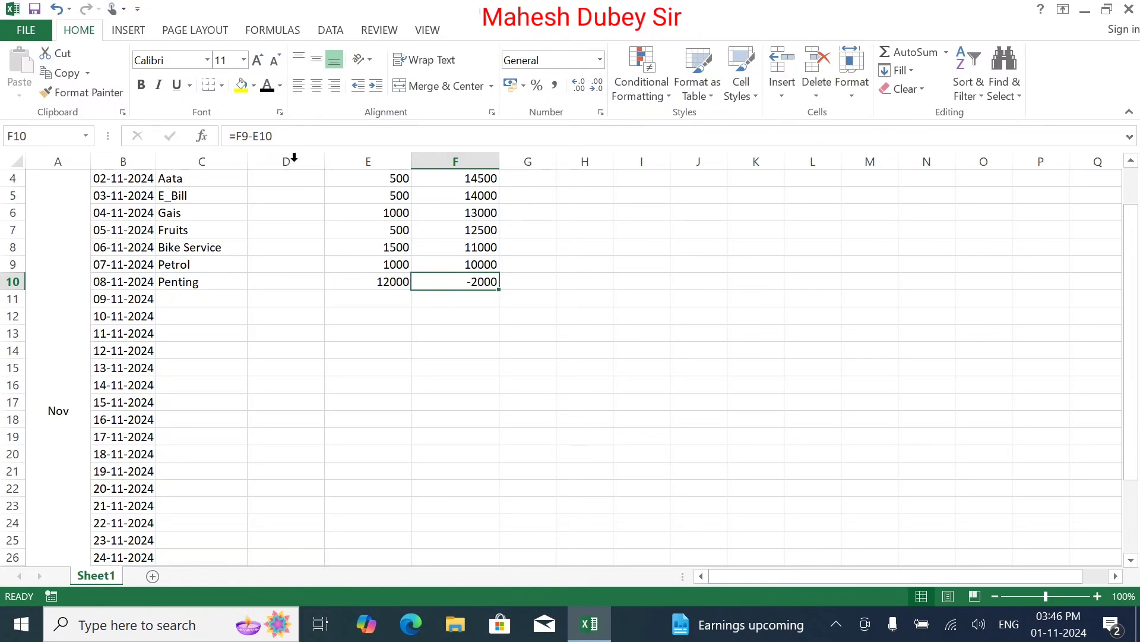
Change the F10 formula to =F9-E10-4000.
left_click(281, 136)
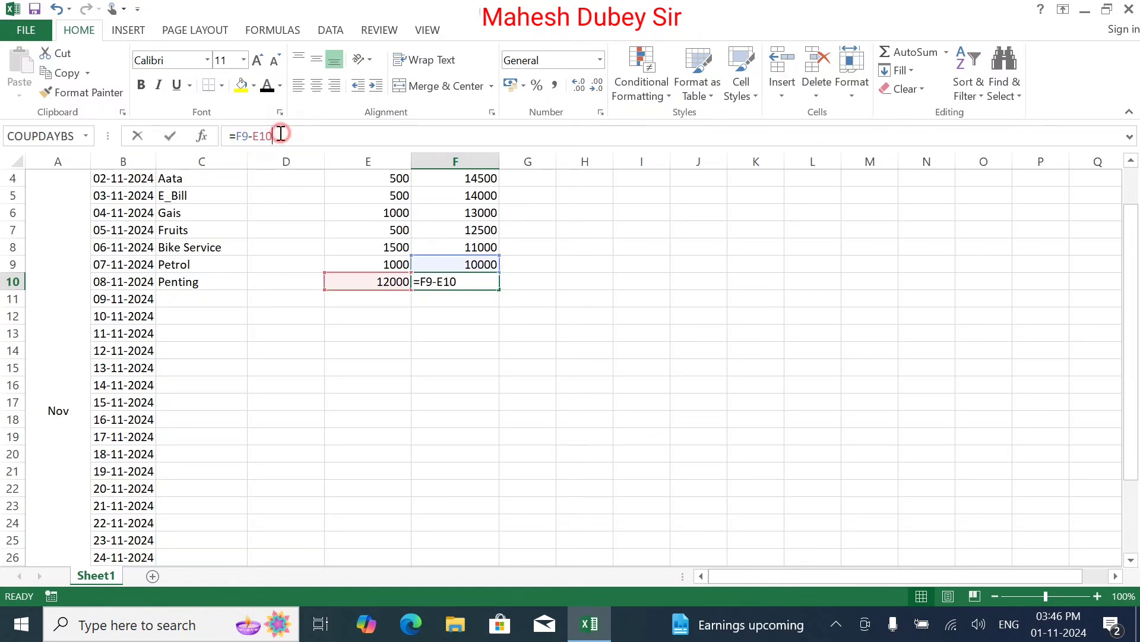
left_click(489, 285)
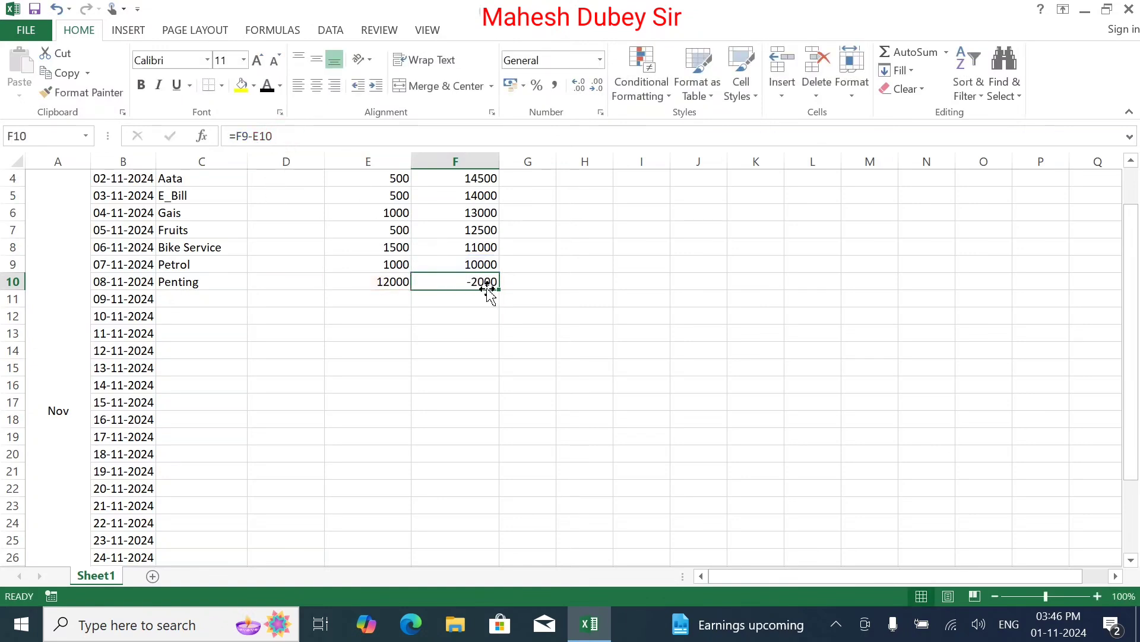
left_click(286, 137)
type("-")
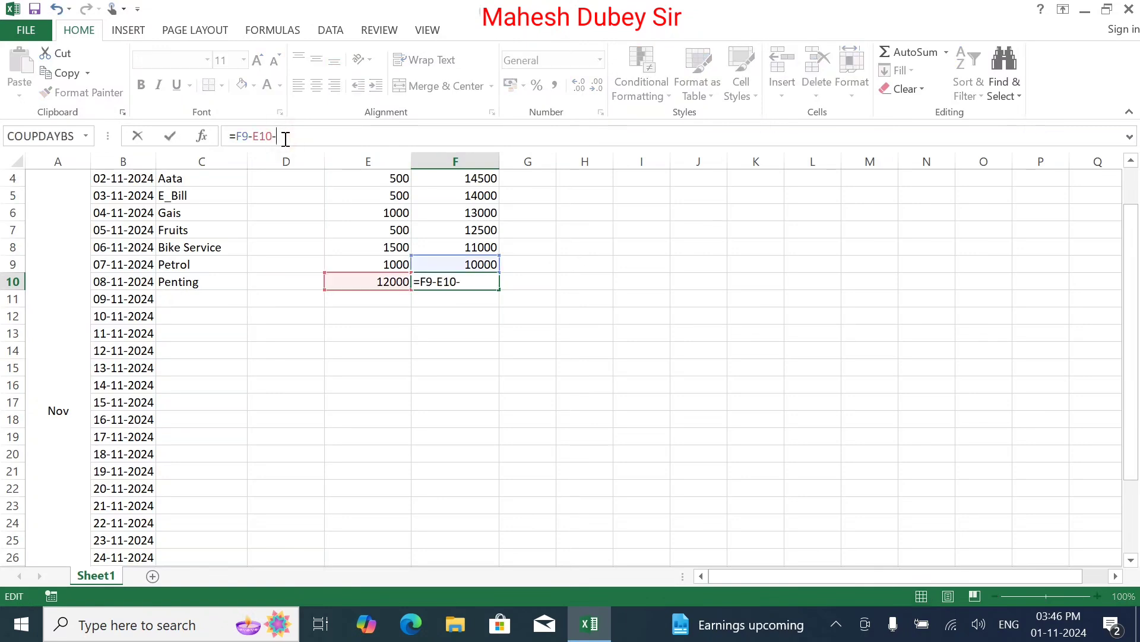
key("BackSpace")
key("ctrl+Return")
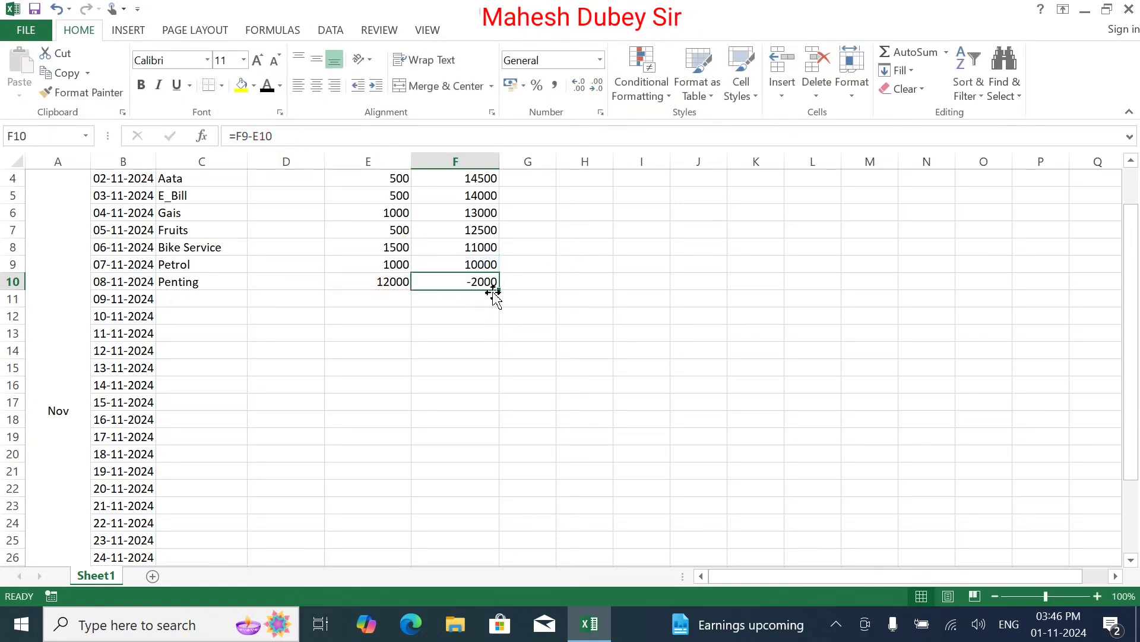
left_click(311, 135)
type("-")
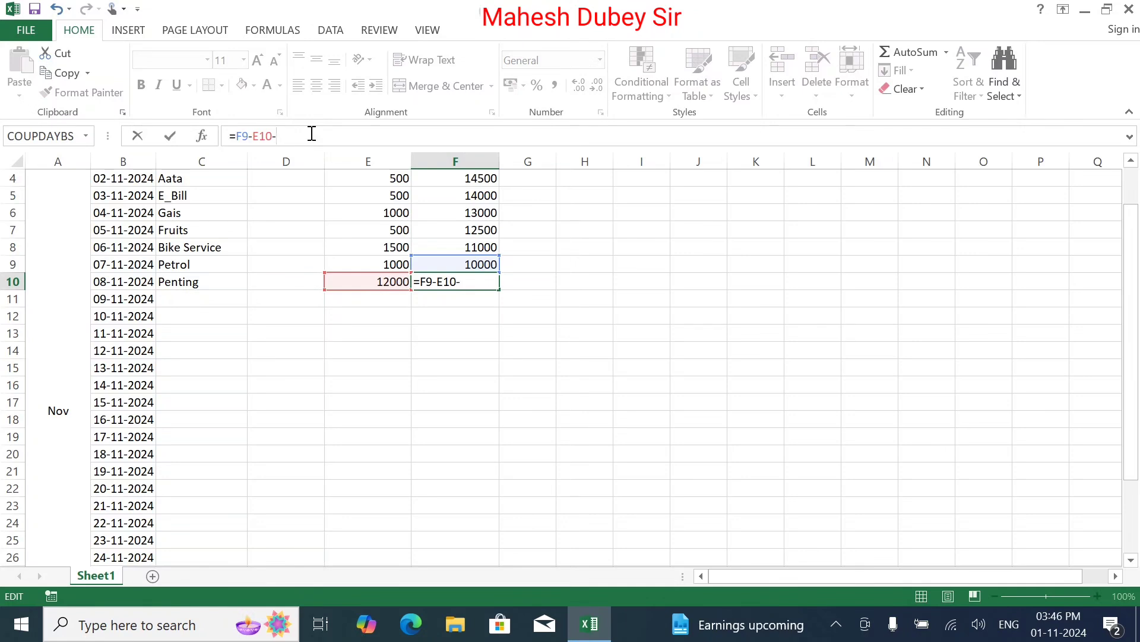
type("4000")
key("Return")
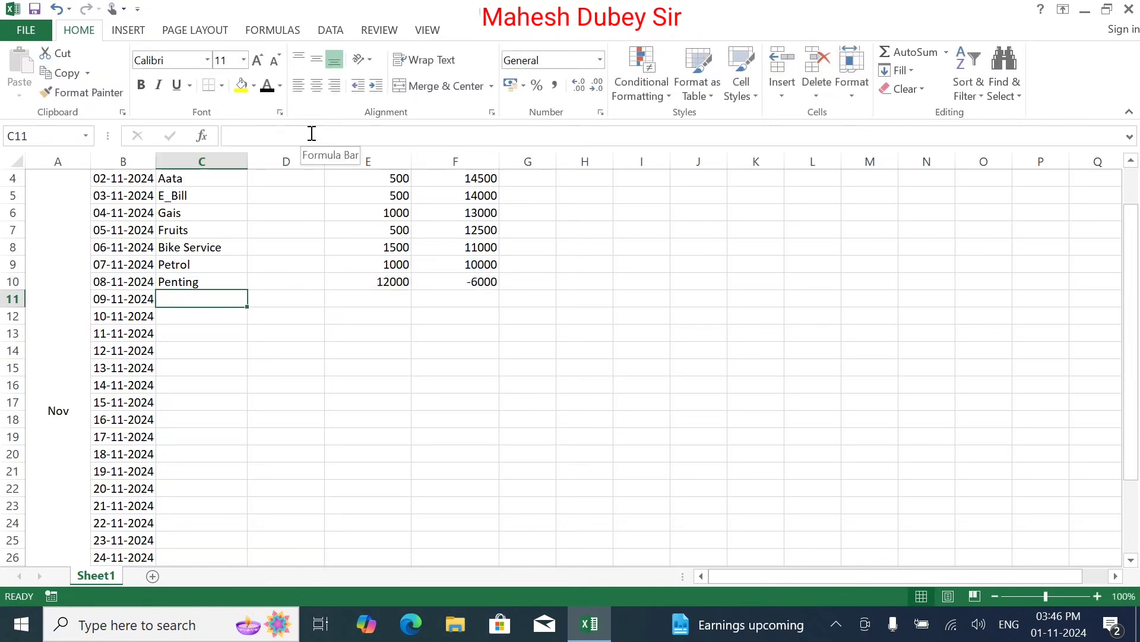
Switch the F10 formula to =F9-E10+4000, then clear cell F10.
left_click(464, 282)
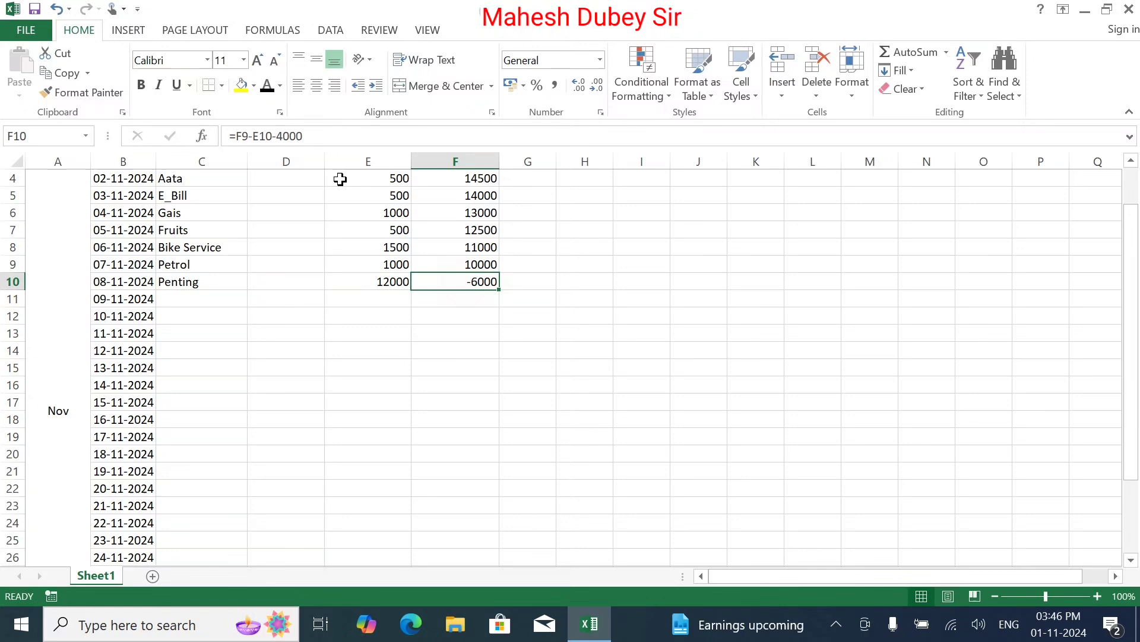
left_click(271, 136)
key("Delete")
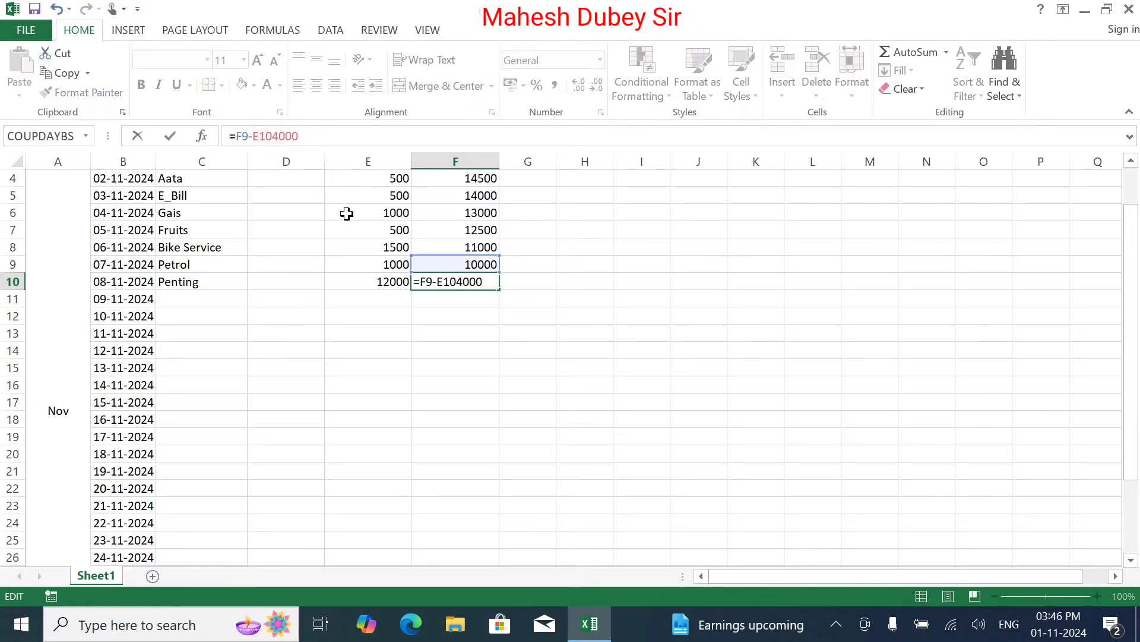
type("+")
key("Return")
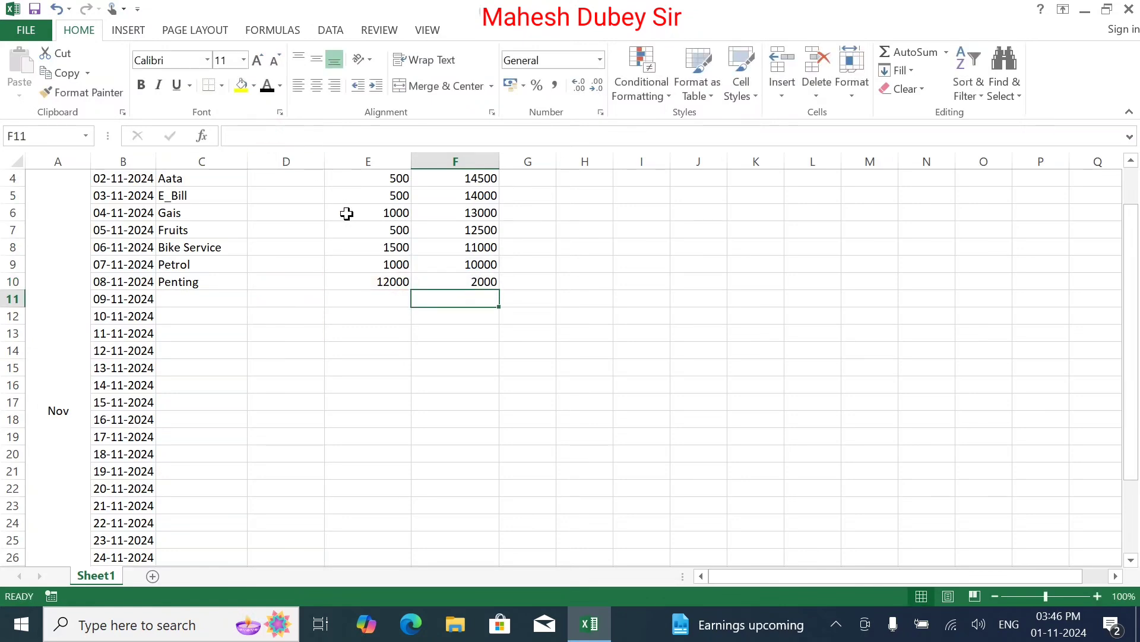
key("Up")
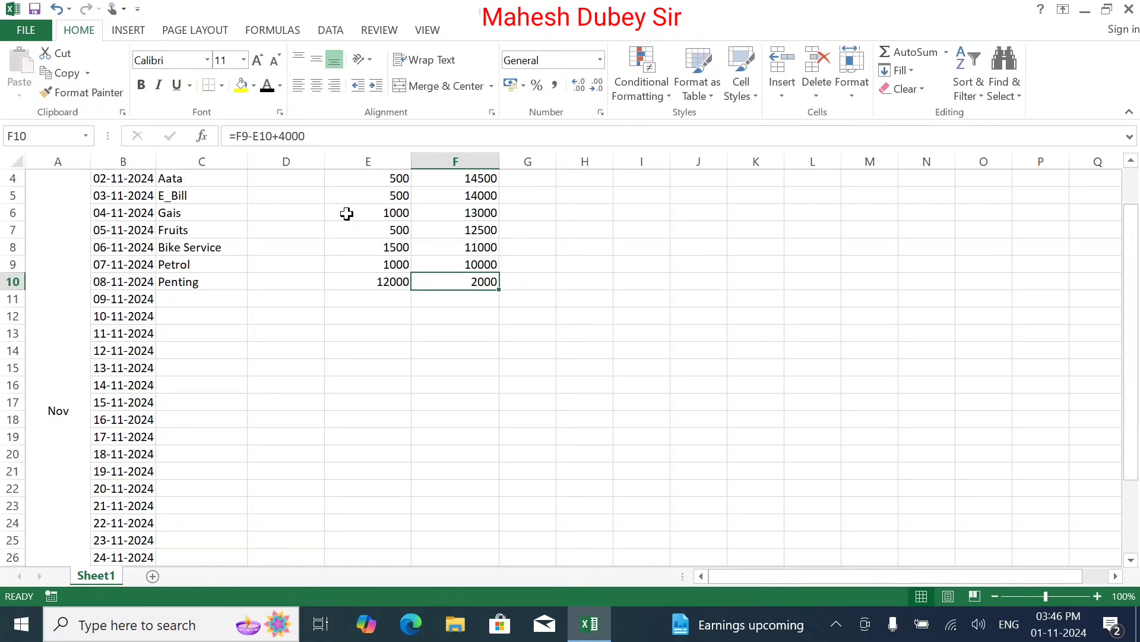
key("Delete")
Enter =SUM(F9-E10) in F10 to restore the -2000 balance.
type("=s")
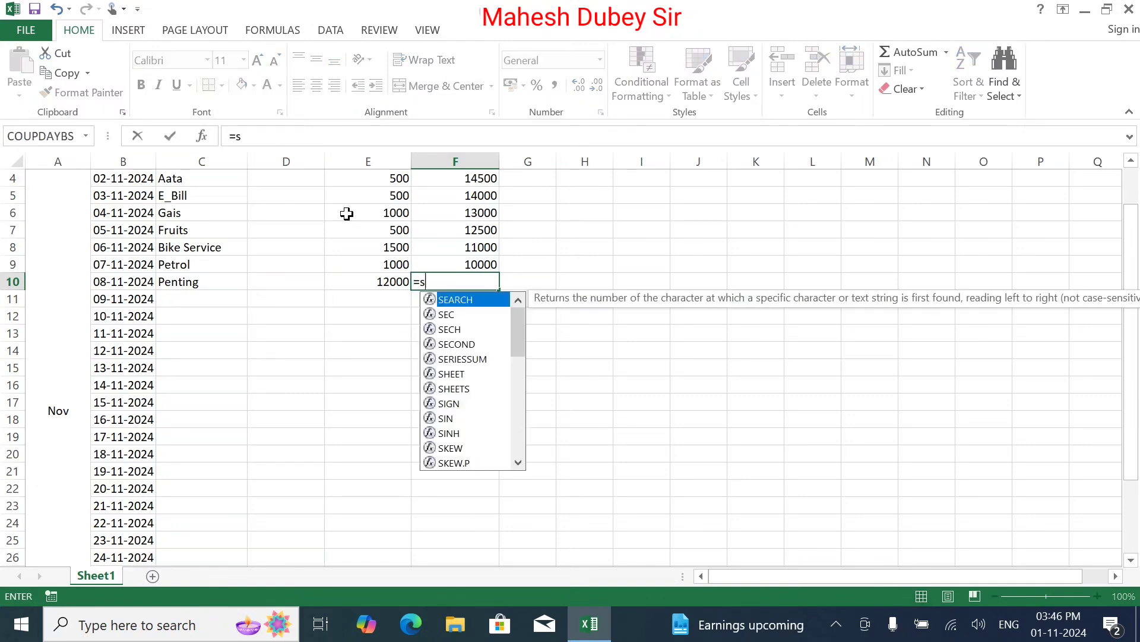
type("um(")
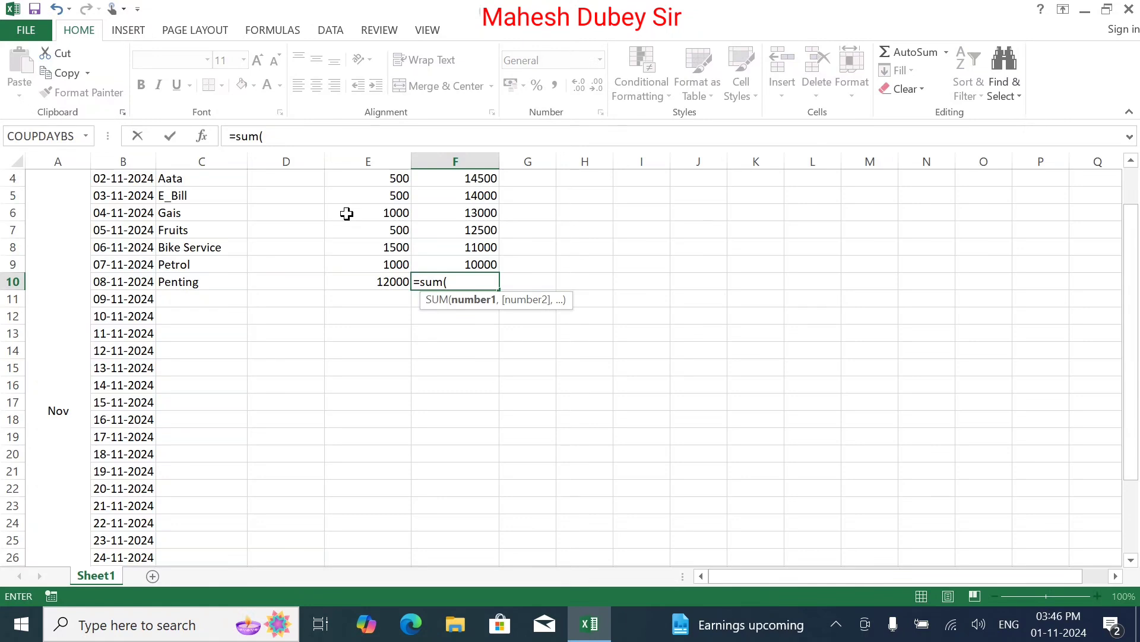
left_click(480, 264)
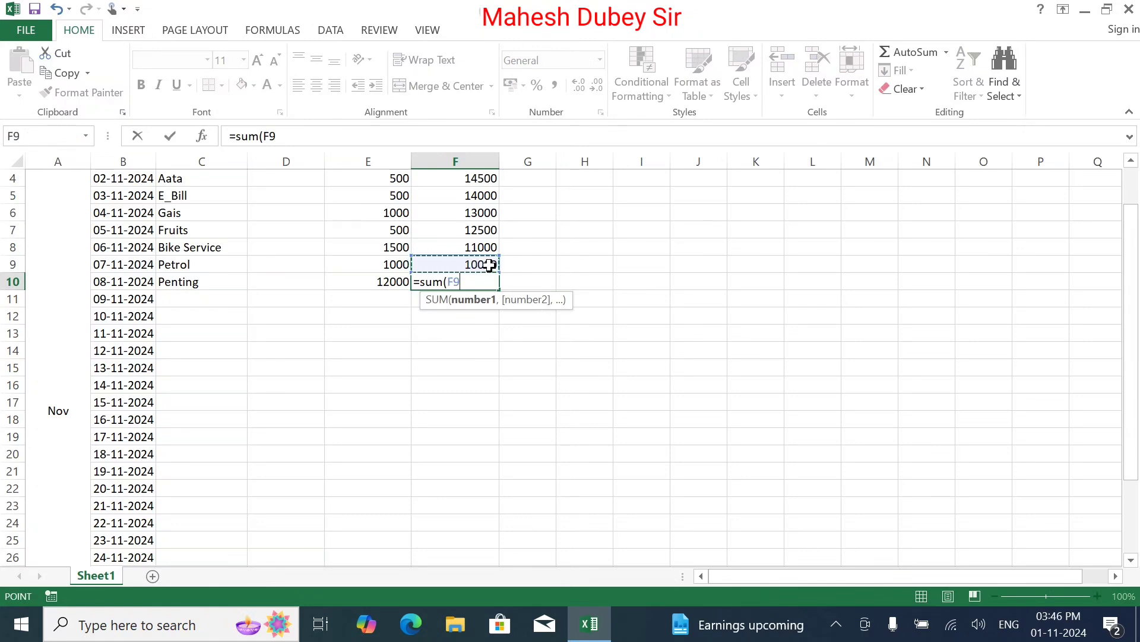
type("-")
left_click(383, 283)
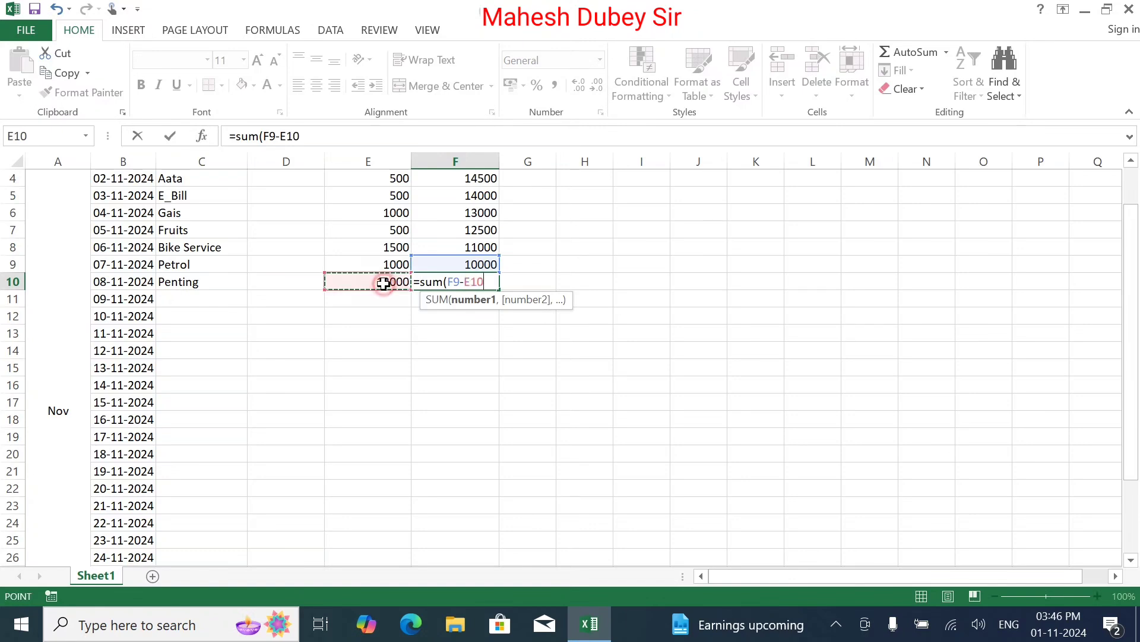
type(")")
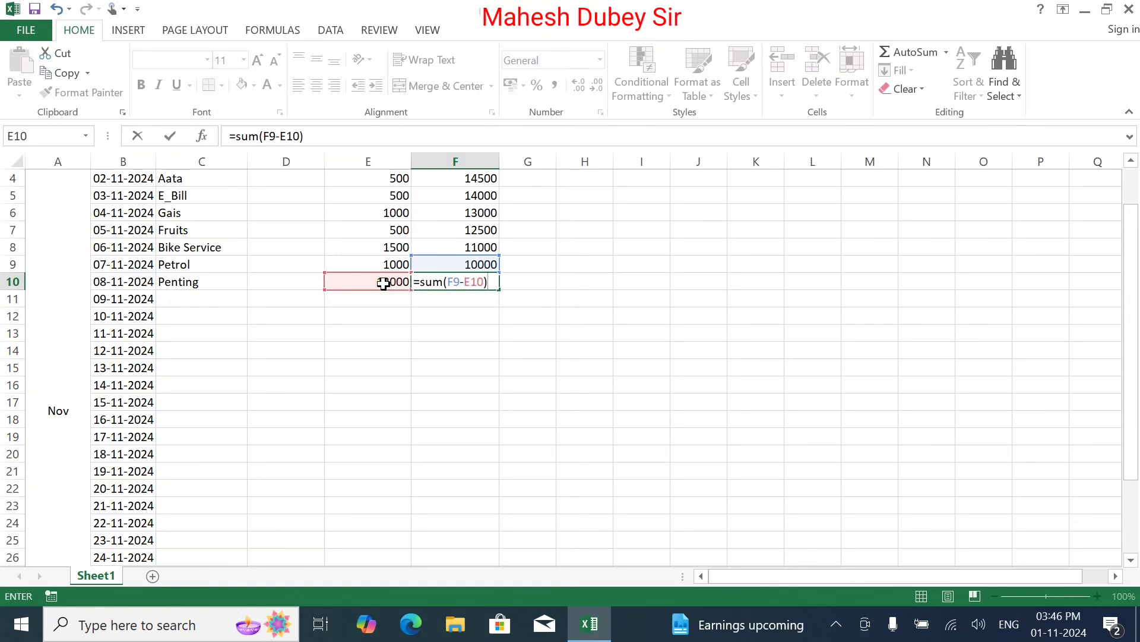
key("Return")
key("Down")
key("Down")
key("Down")
key("Down")
key("Down")
key("Down")
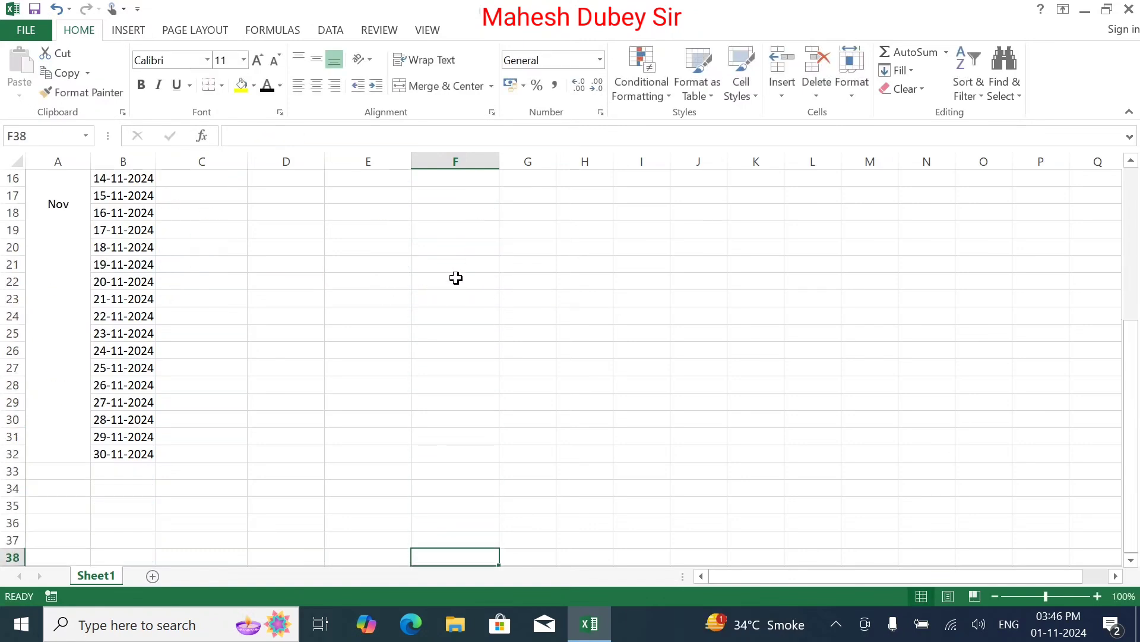
key("ctrl+Up")
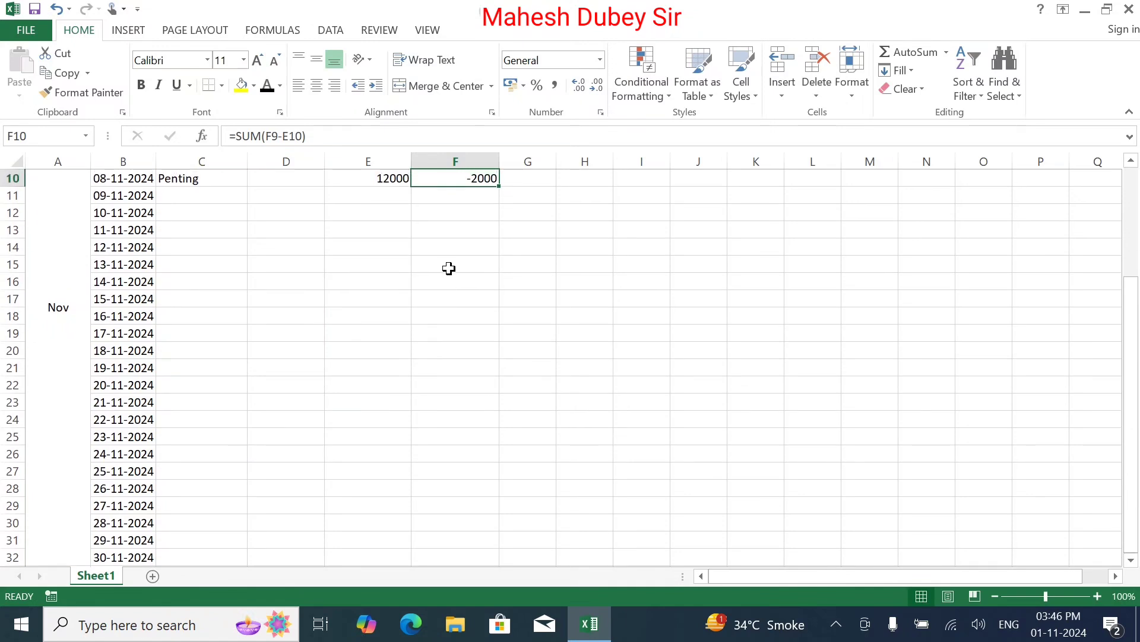
Try negating the F10 formula as =-SUM(F9-E10), then remove the minus to show -2000.
scroll(461, 270, "up", 1)
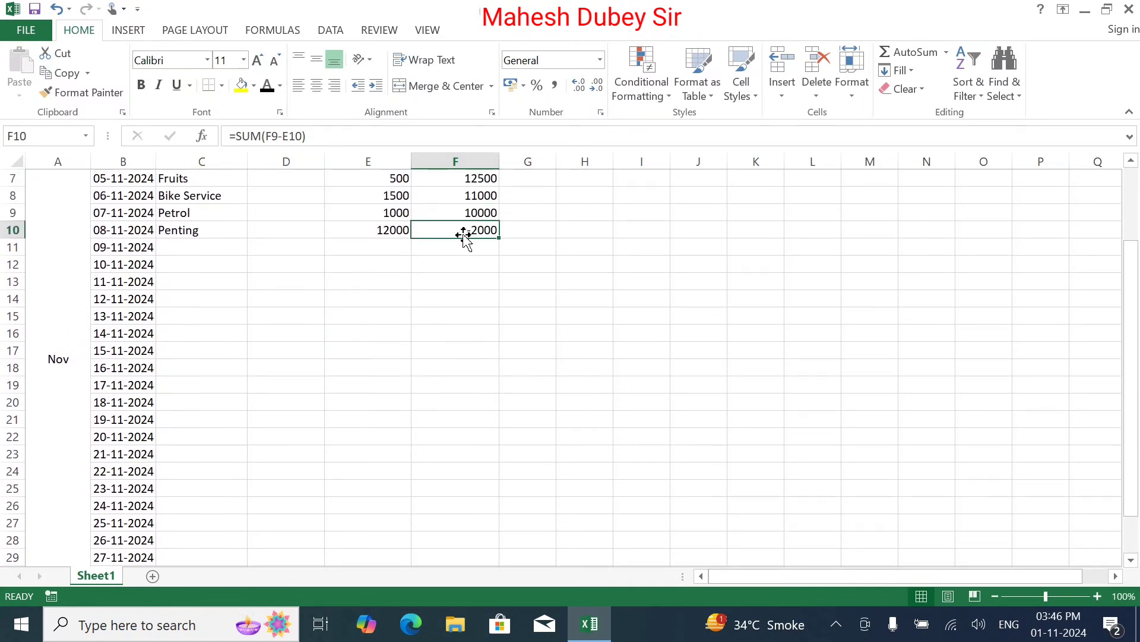
left_click(236, 136)
type("-")
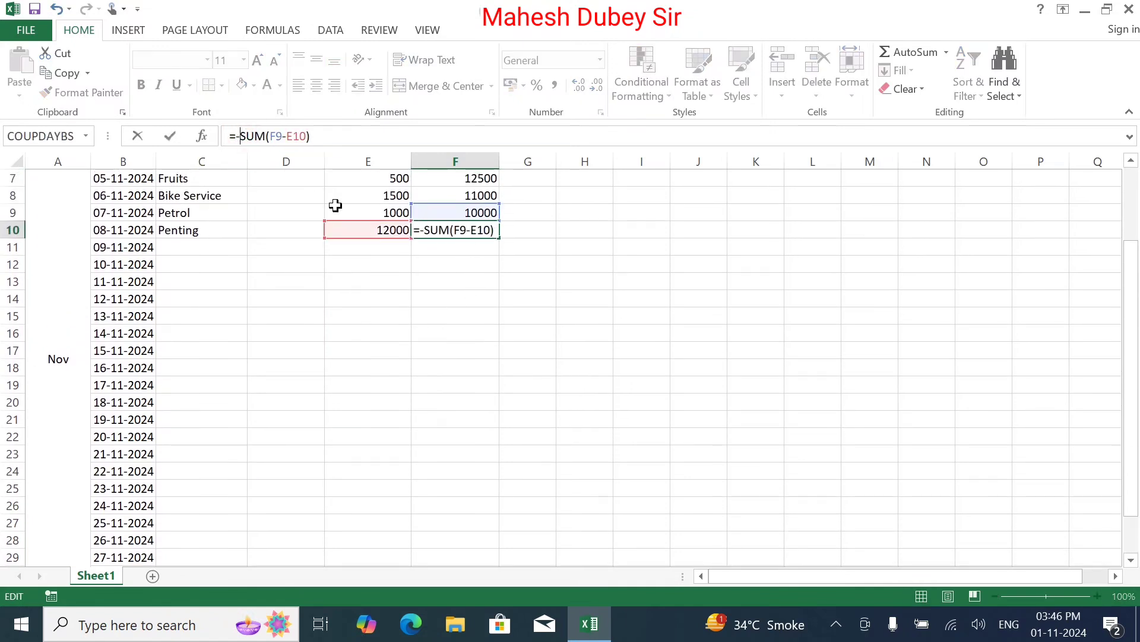
key("Return")
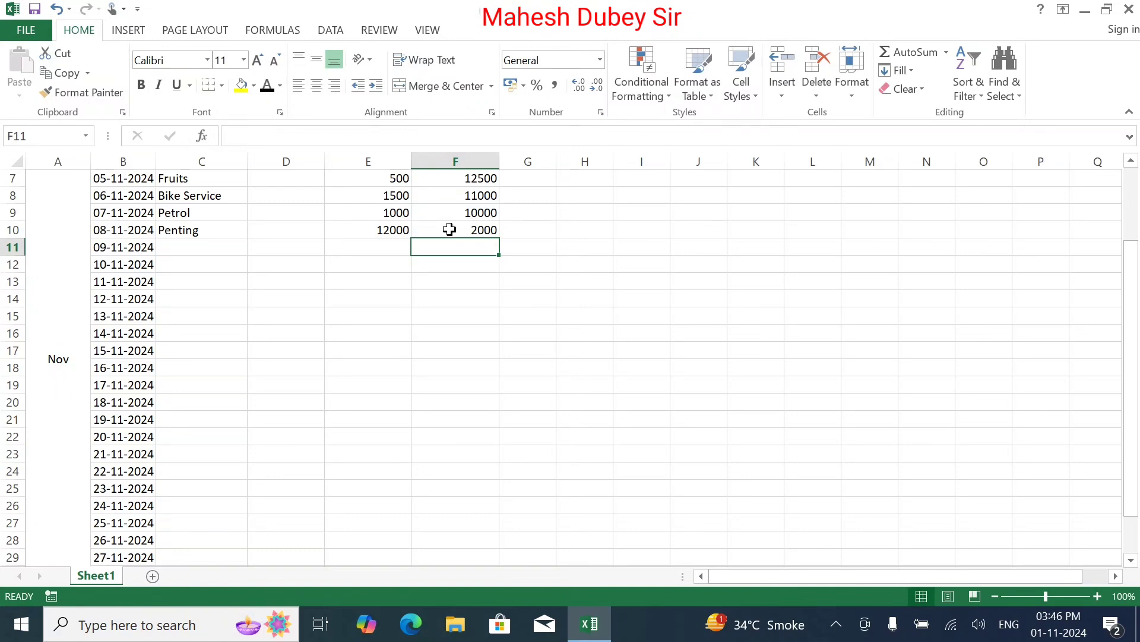
left_click(462, 232)
left_click(238, 136)
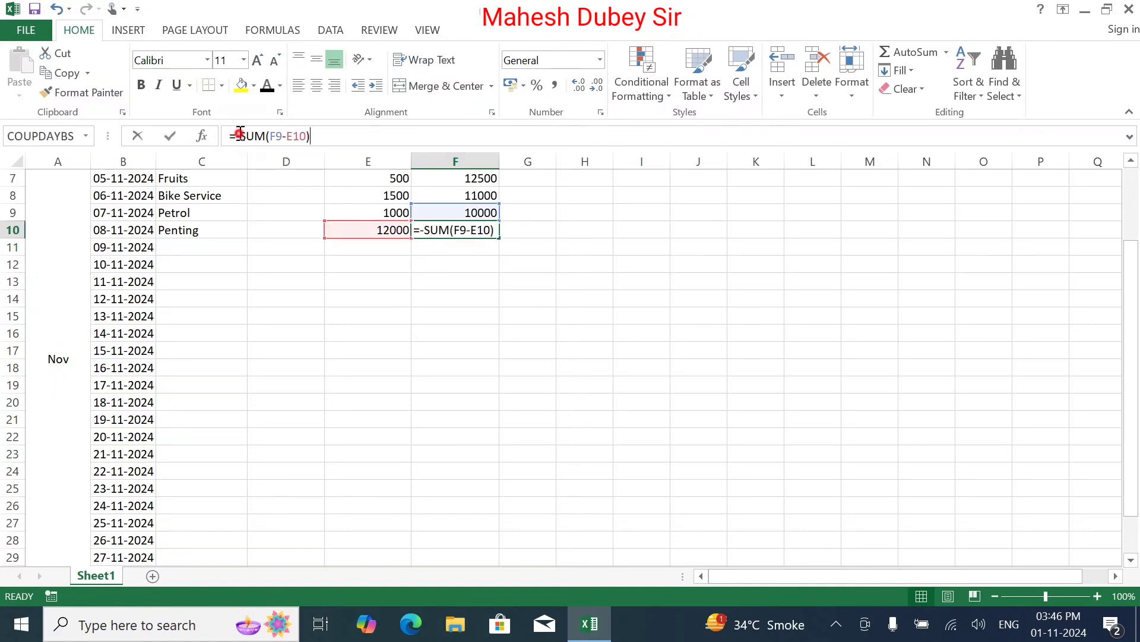
key("BackSpace")
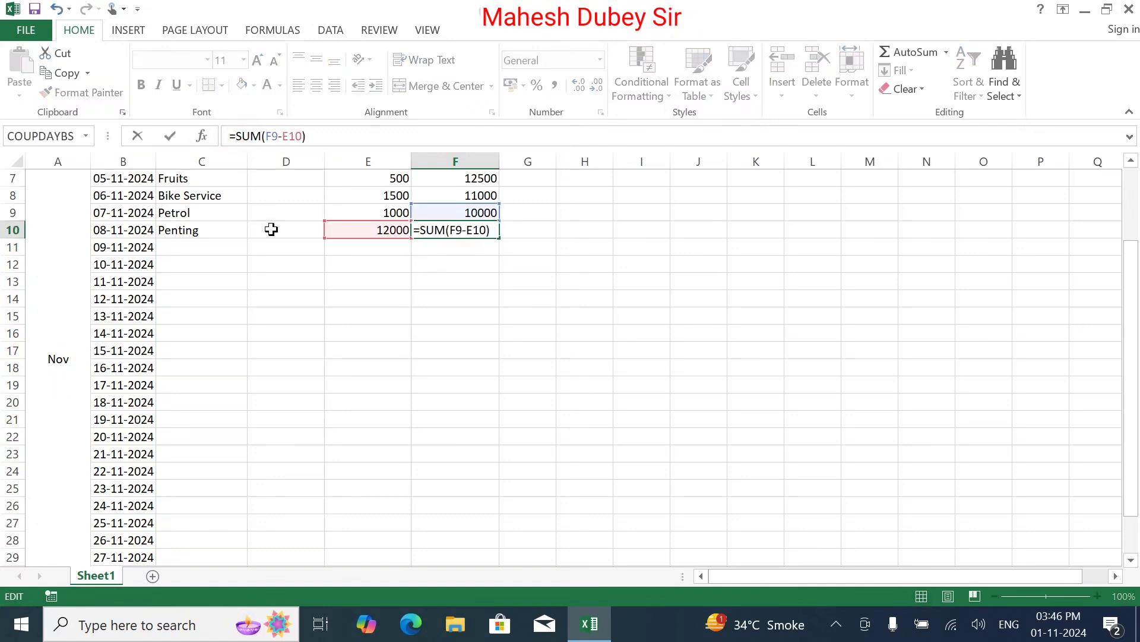
left_click(328, 315)
key("Escape")
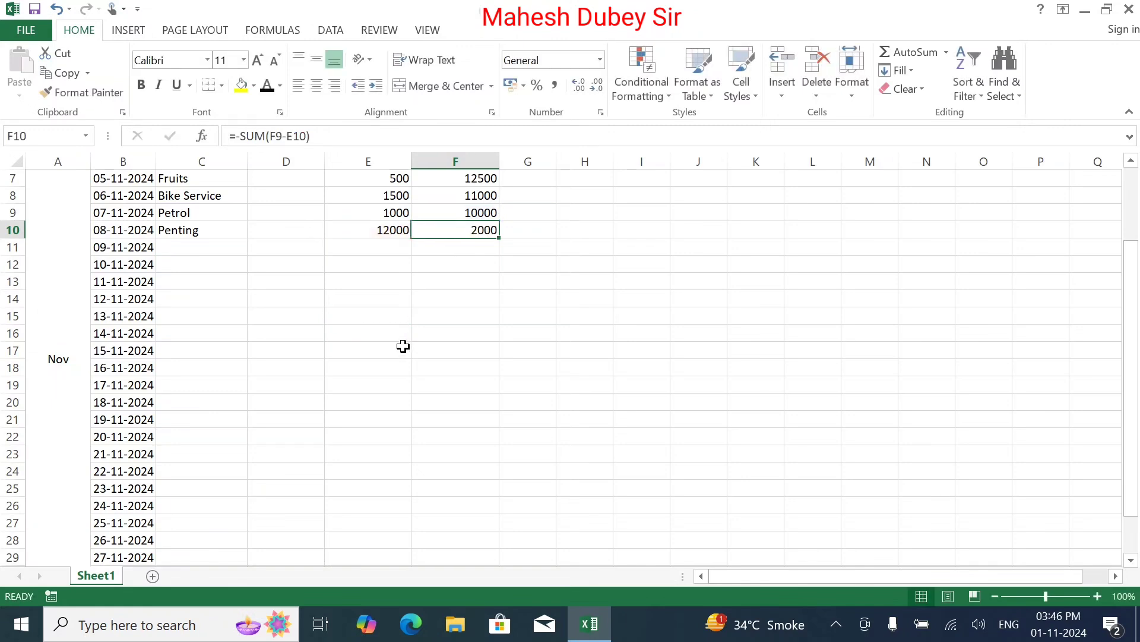
left_click(234, 136)
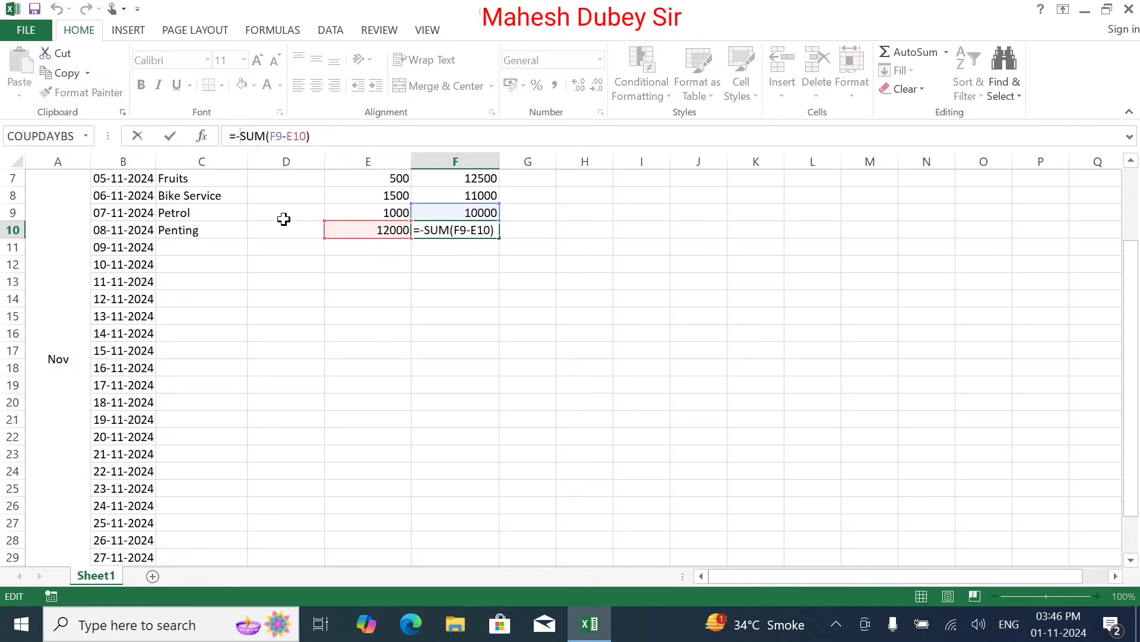
key("Delete")
key("Return")
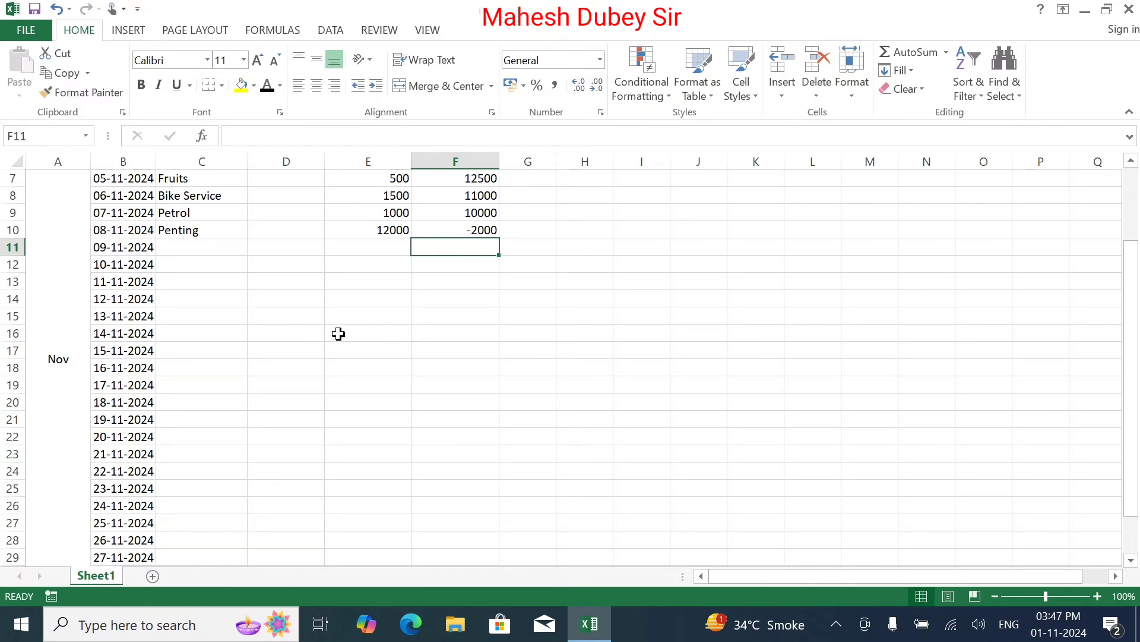
Label cell C13 'ABS Formula' on the 11-11-2024 row and move to F13.
left_click(356, 333)
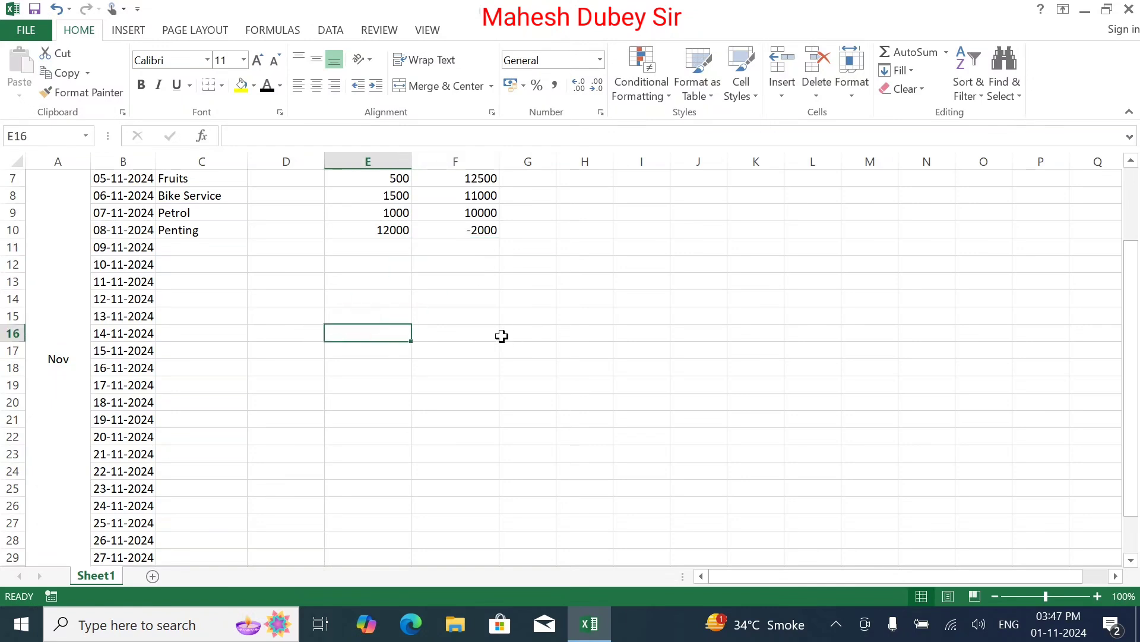
left_click(208, 277)
type("Aata")
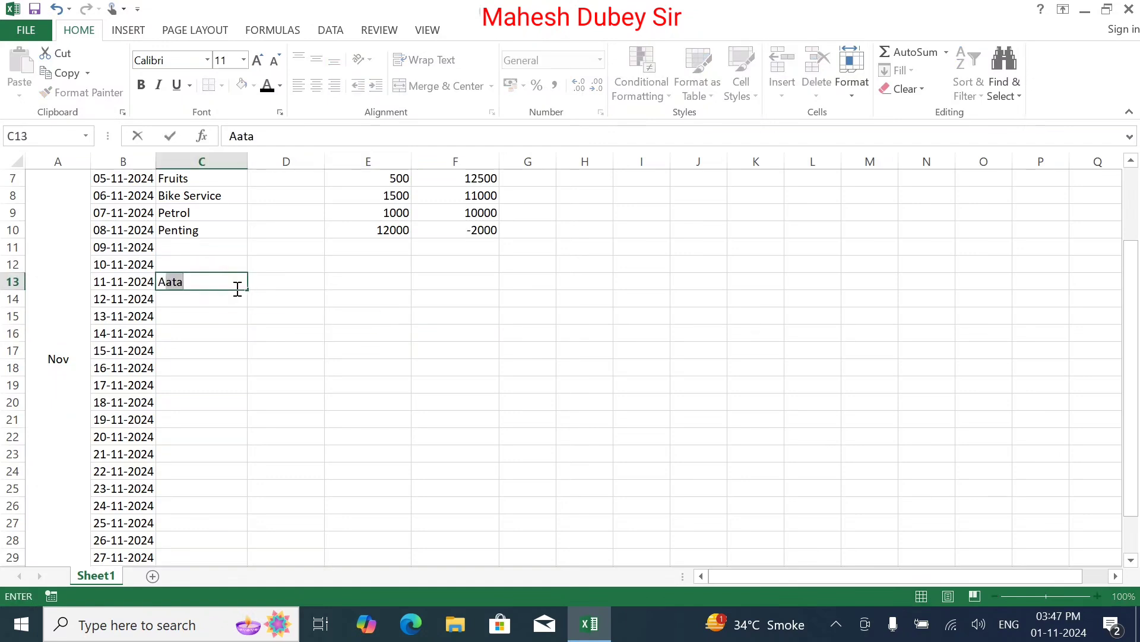
type("BS For")
type("mul")
key("Tab")
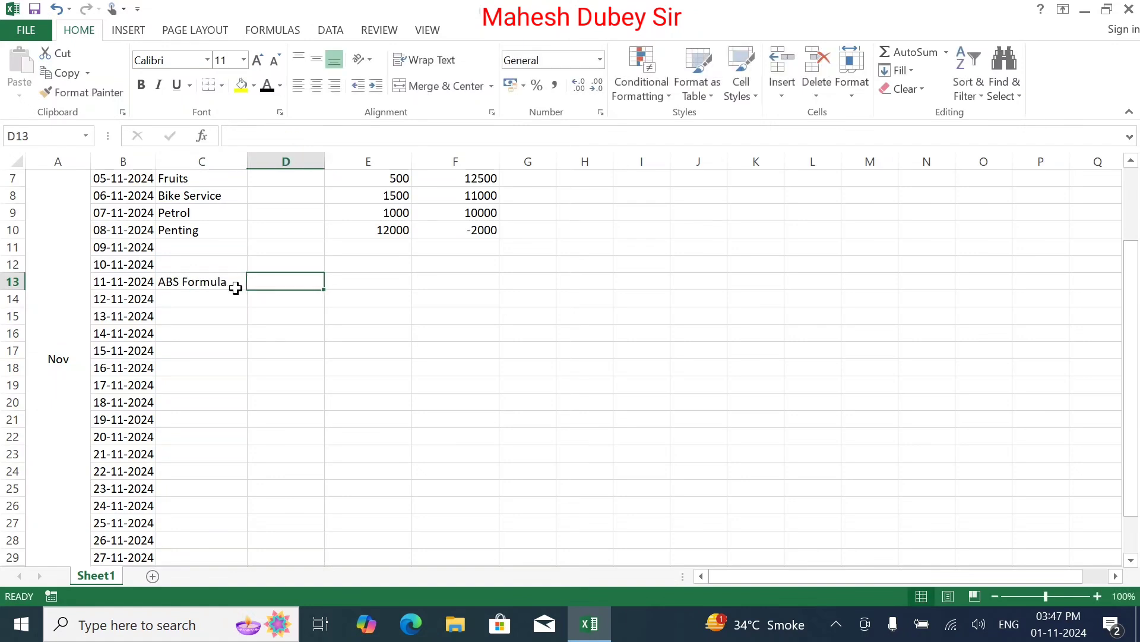
key("Right")
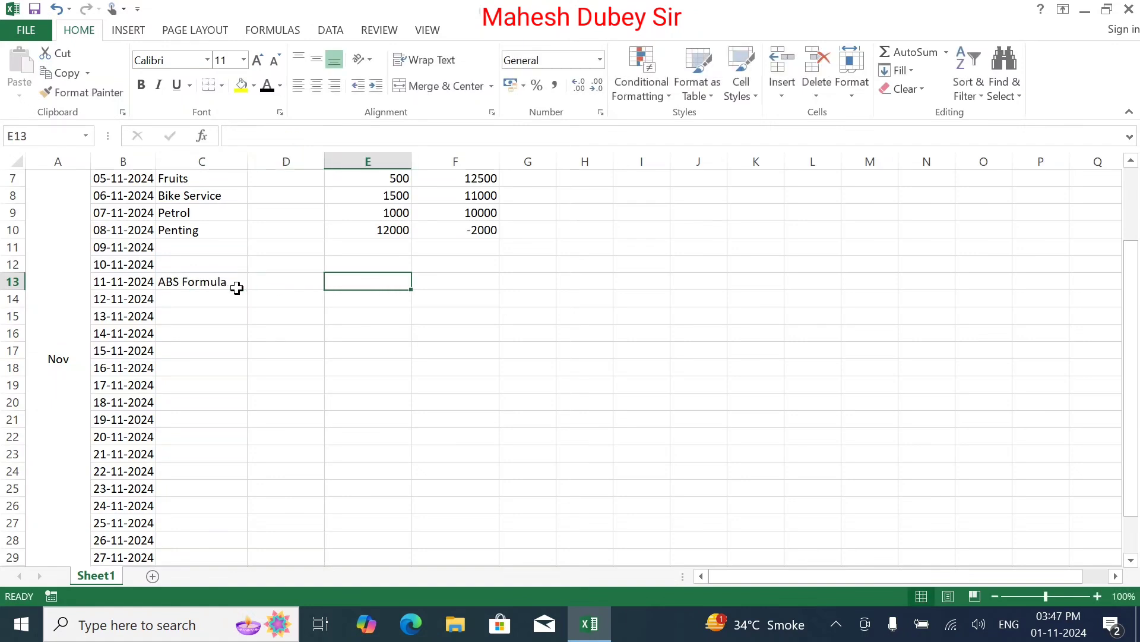
key("Right")
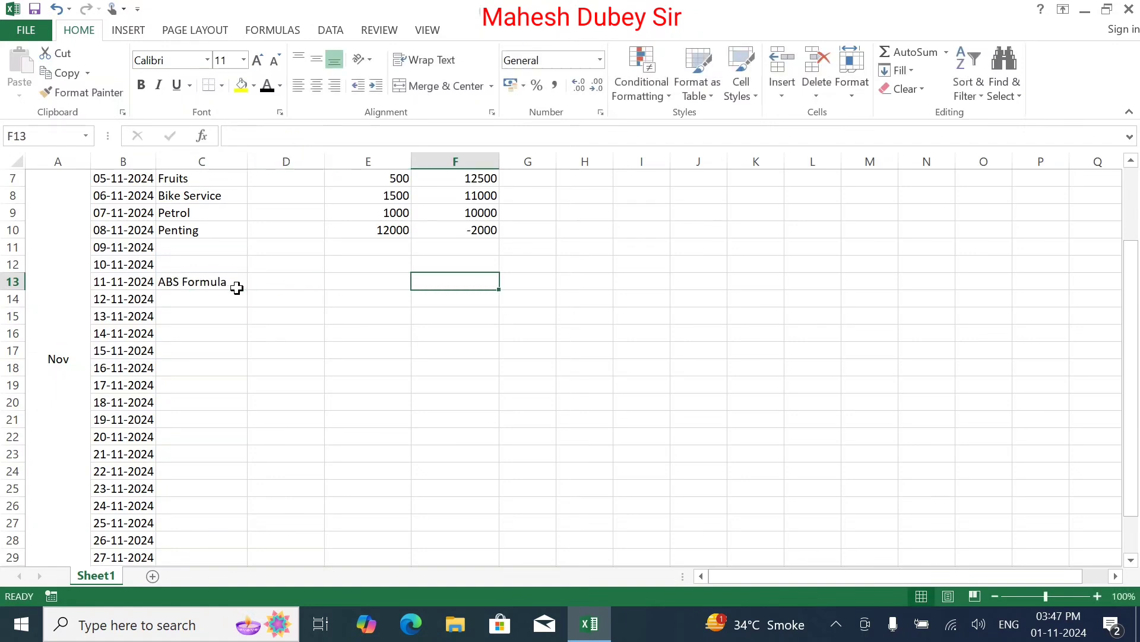
Enter =ABS(F10) in F13 so it shows 2000.
type("=")
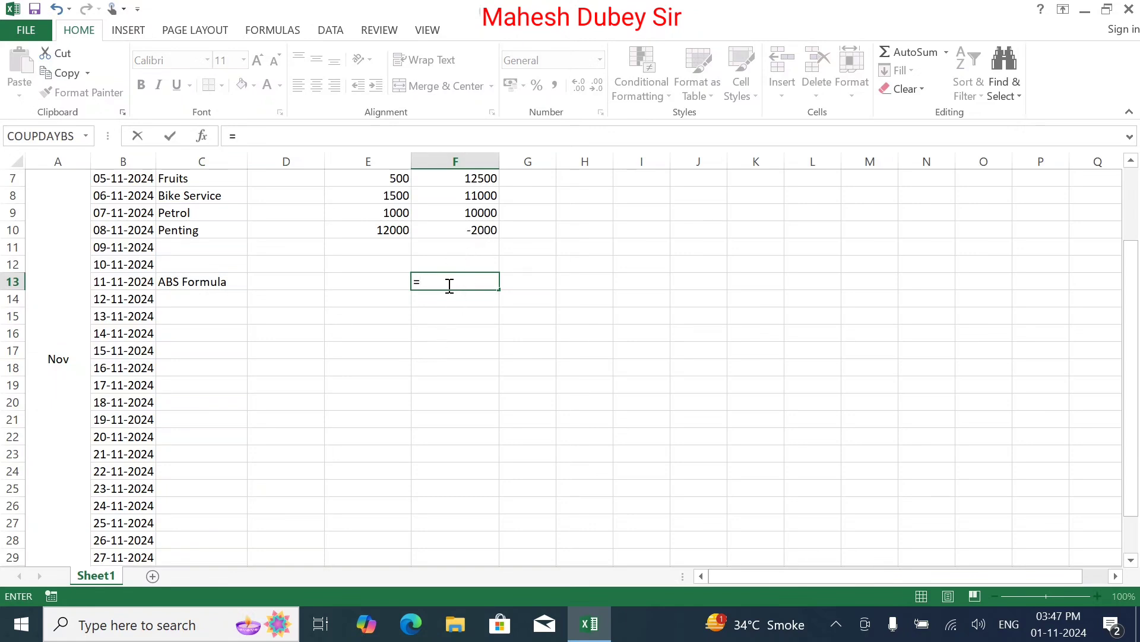
type("a")
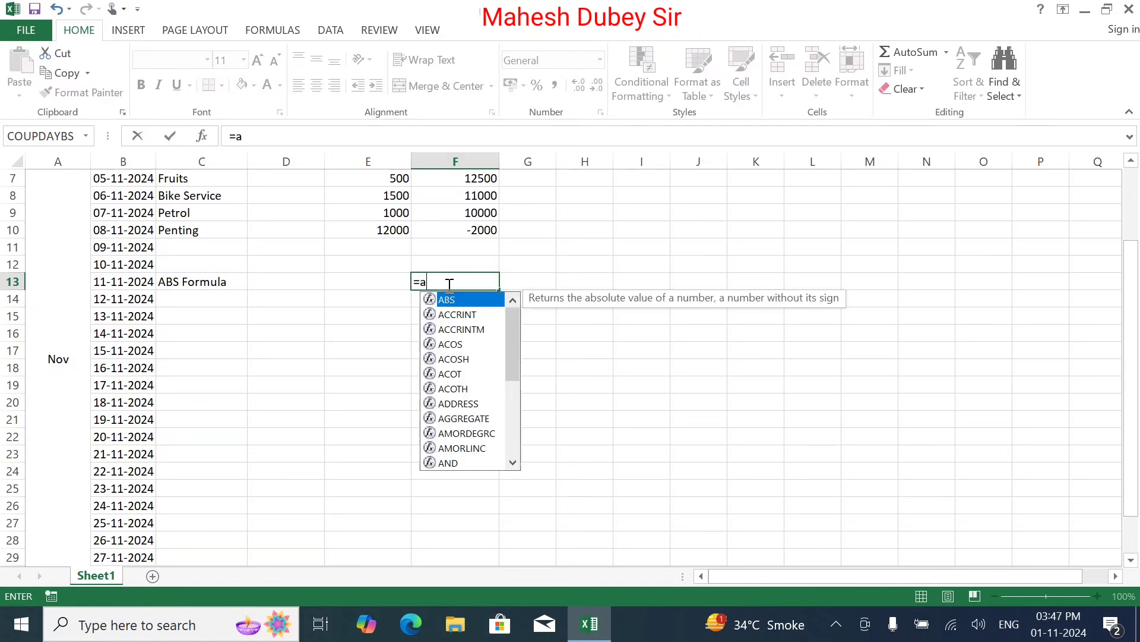
type("bs")
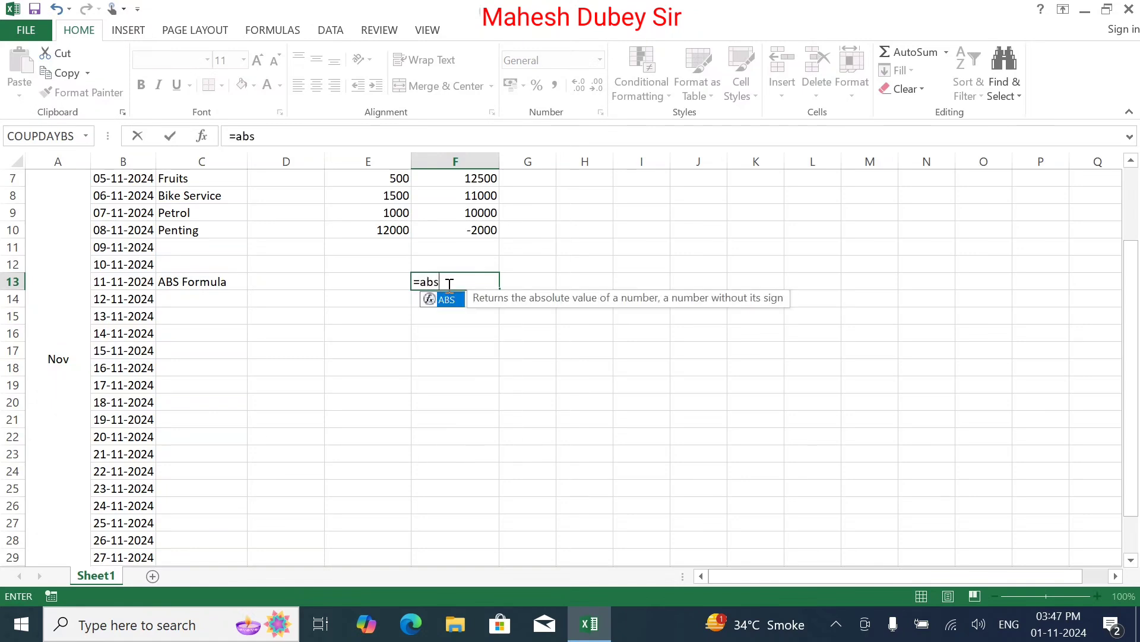
type("(")
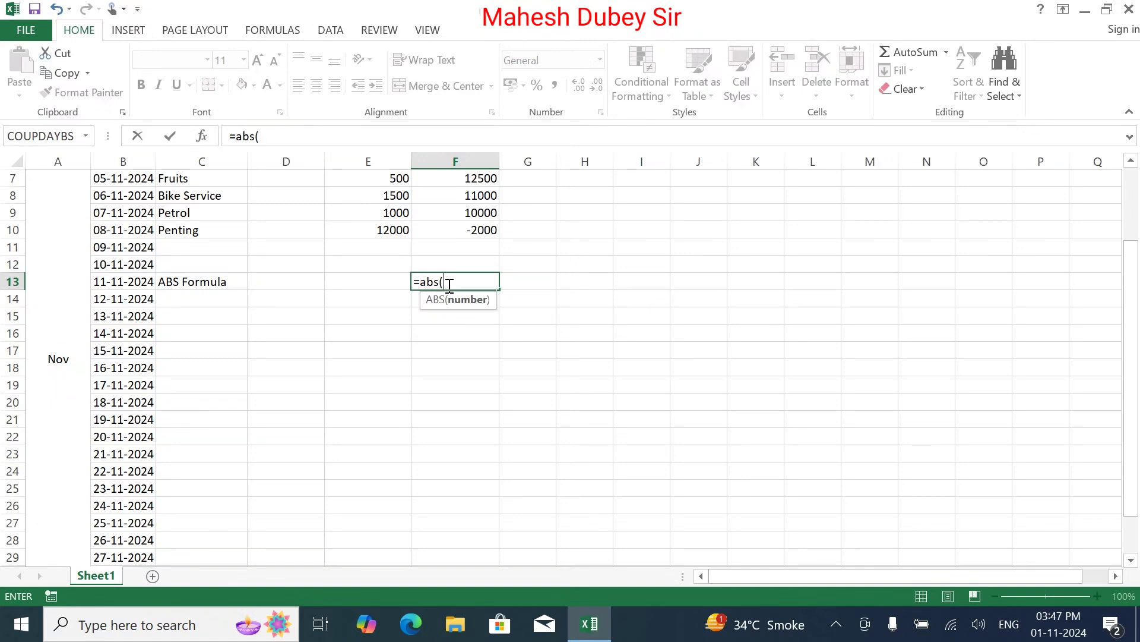
left_click(480, 232)
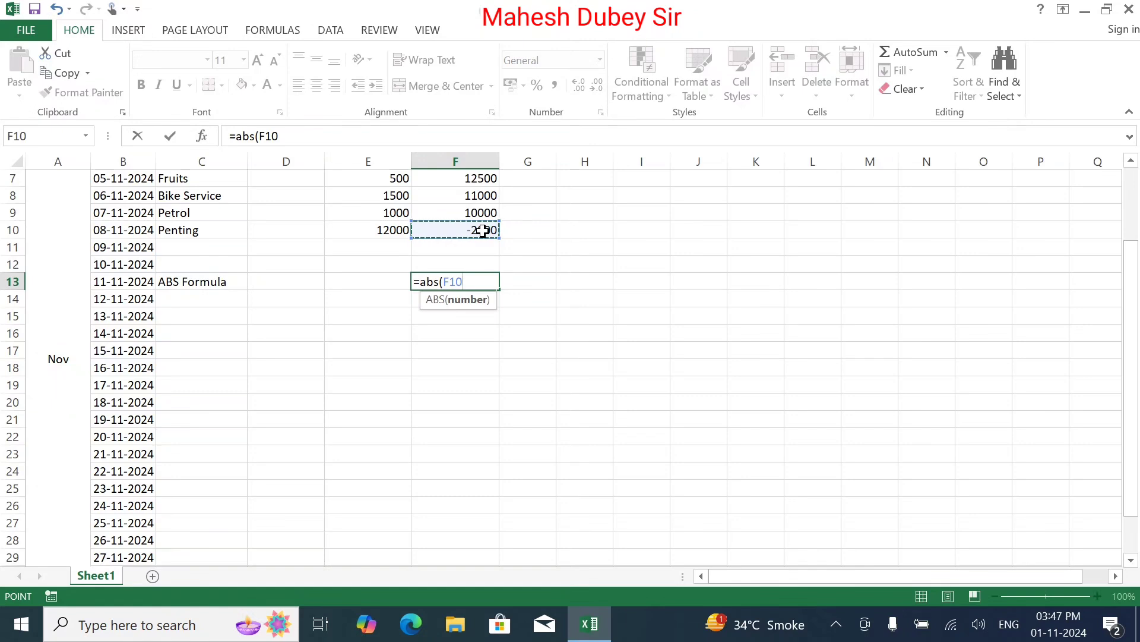
type(")")
key("Return")
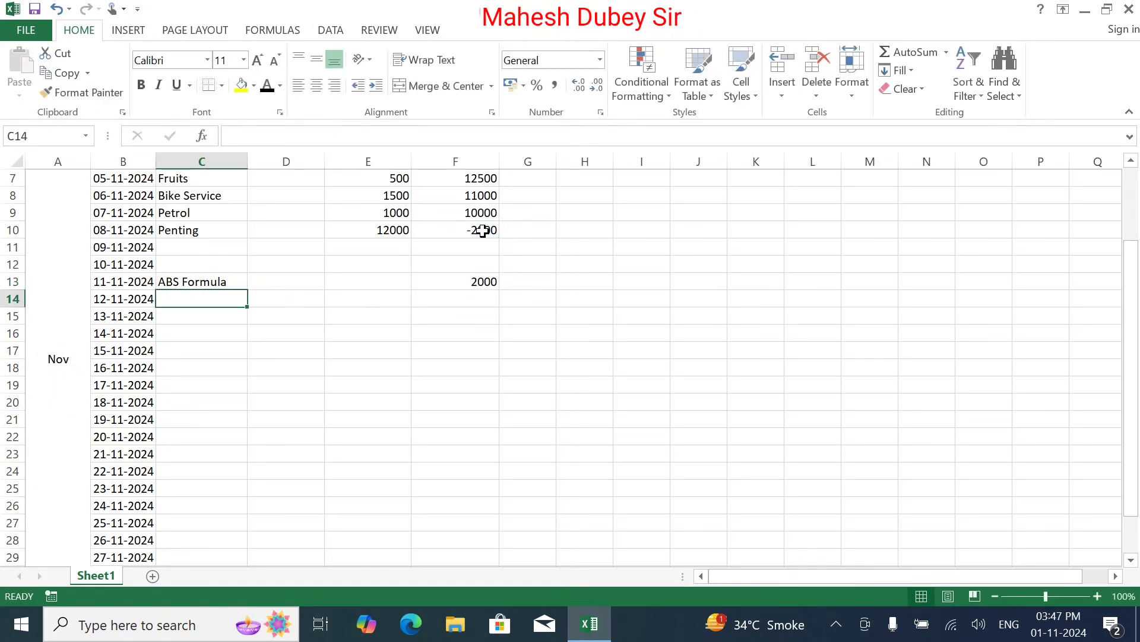
left_click(484, 277)
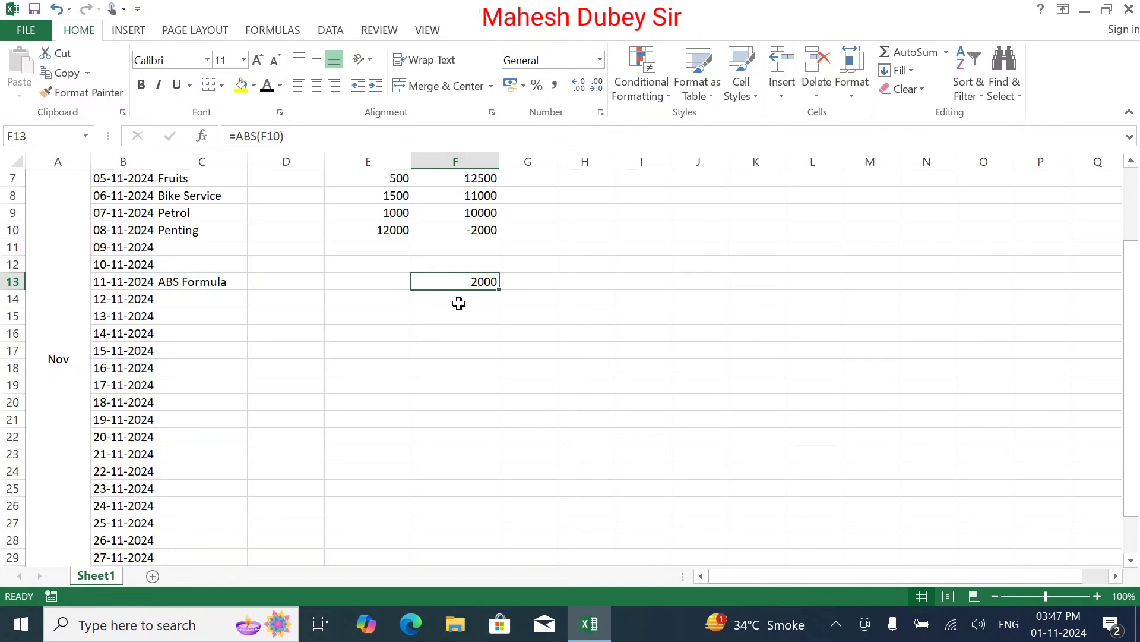
scroll(849, 345, "up", 2)
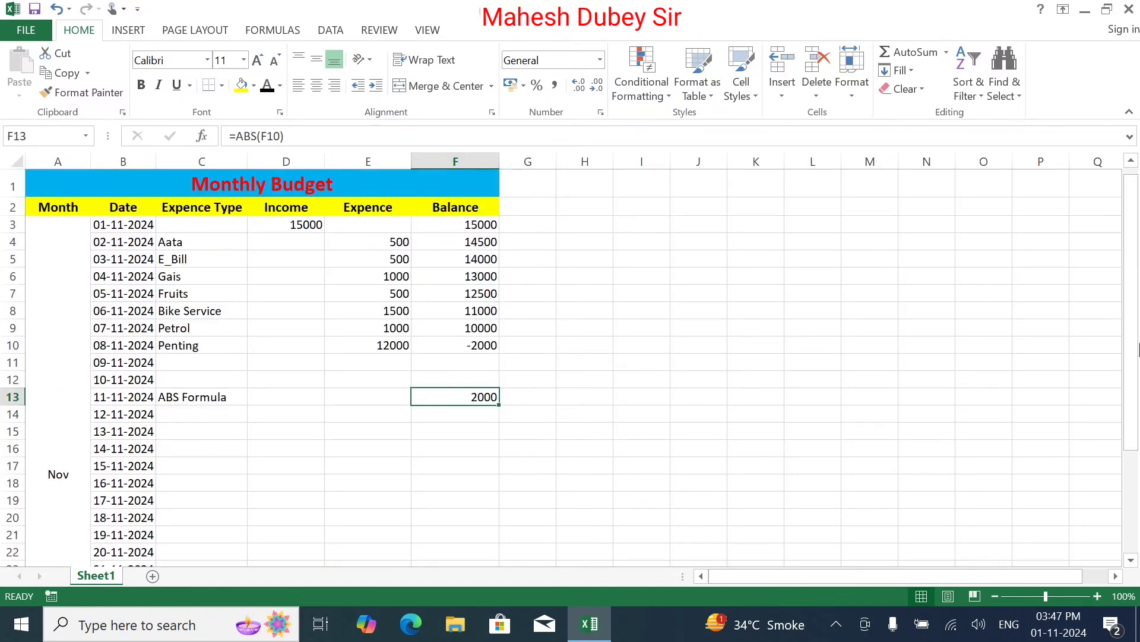
left_click_drag(1135, 312, 1135, 285)
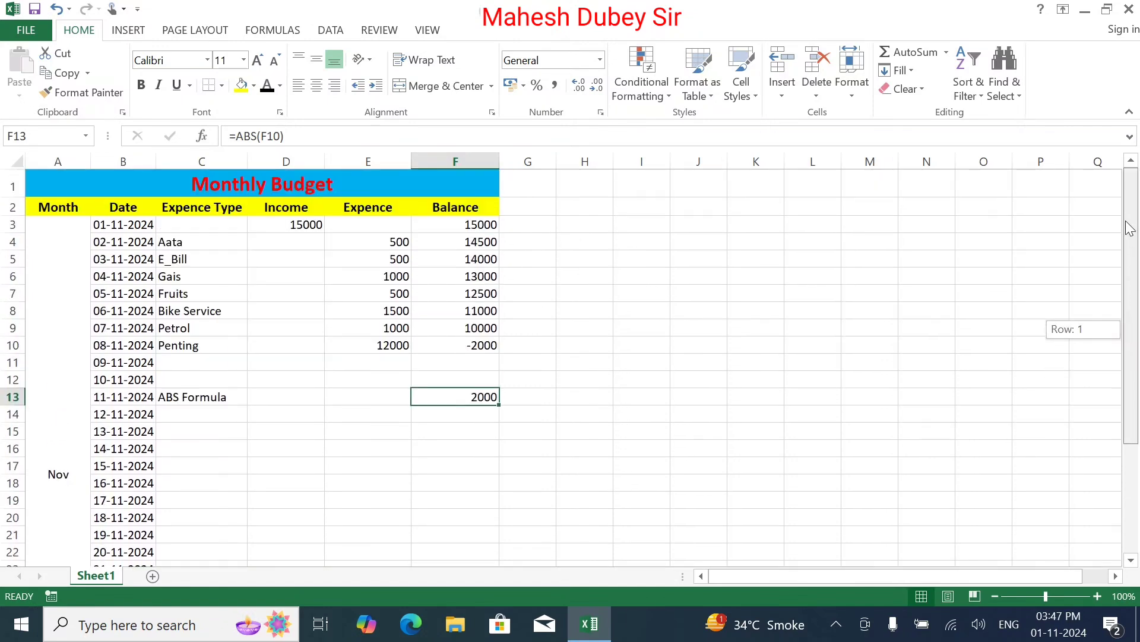